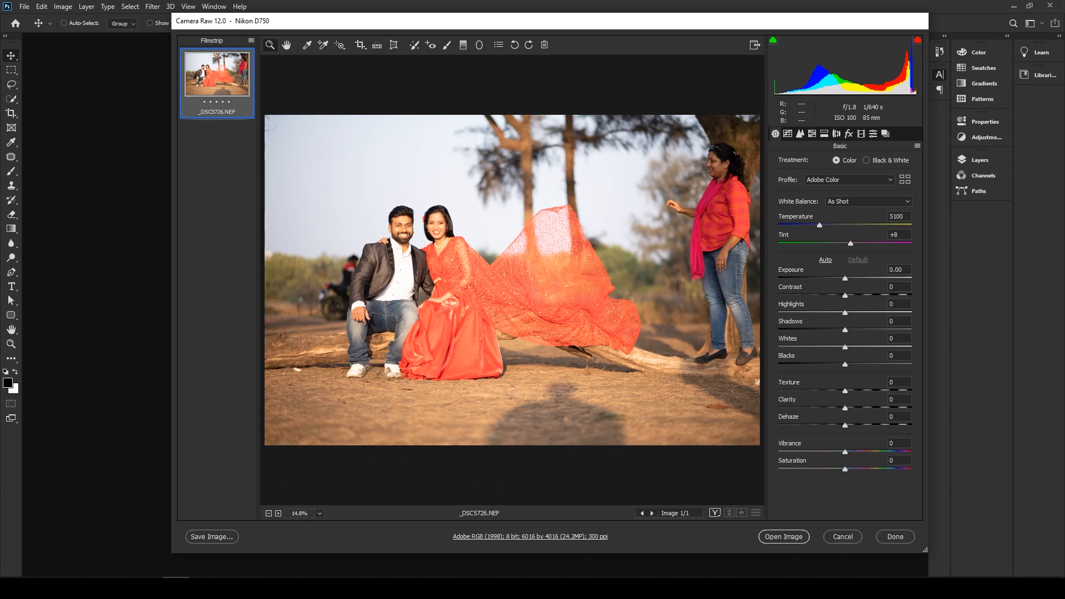
- Set the white balance by sampling the seated man's teeth, compare the result with the original, and set Tint to -10
{"action": "left_click", "coordinate": [307, 46]}
{"action": "key", "text": "z"}
{"action": "left_click", "coordinate": [405, 220]}
{"action": "left_click", "coordinate": [458, 359]}
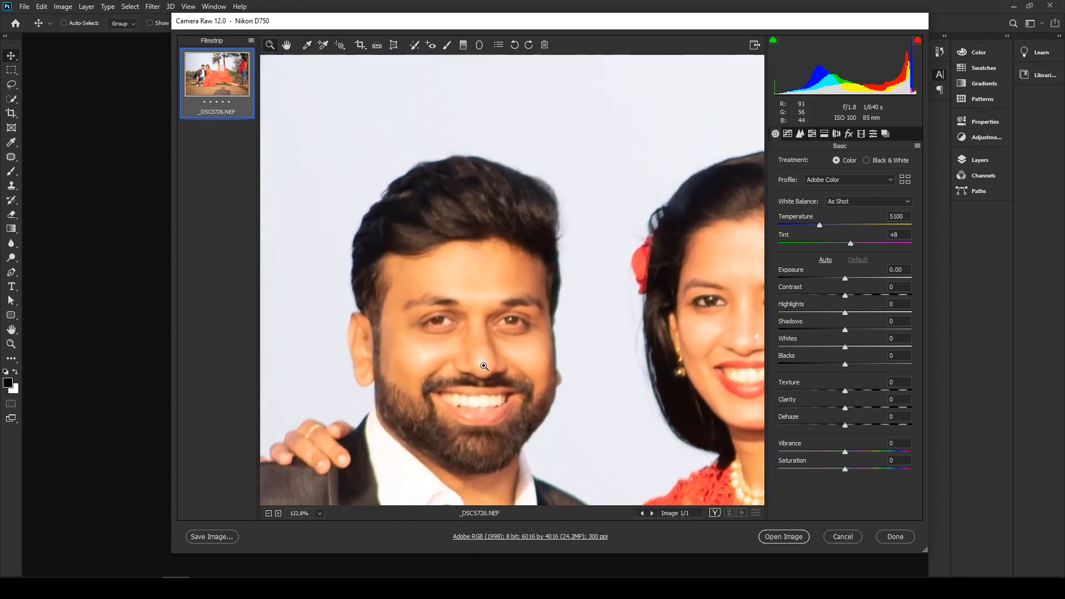
{"action": "left_click", "coordinate": [307, 45]}
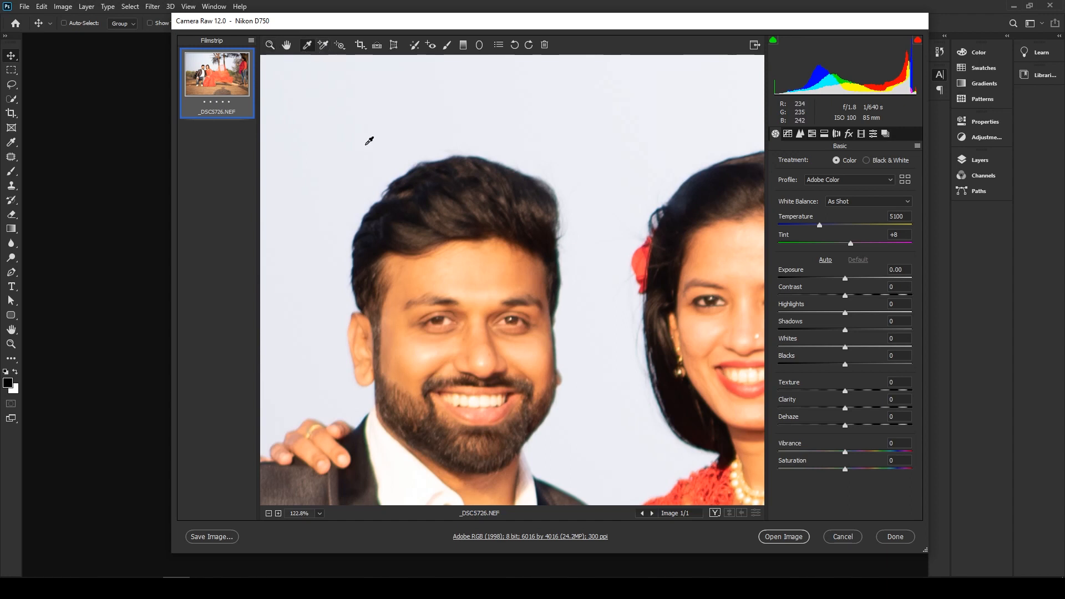
{"action": "left_click", "coordinate": [480, 399]}
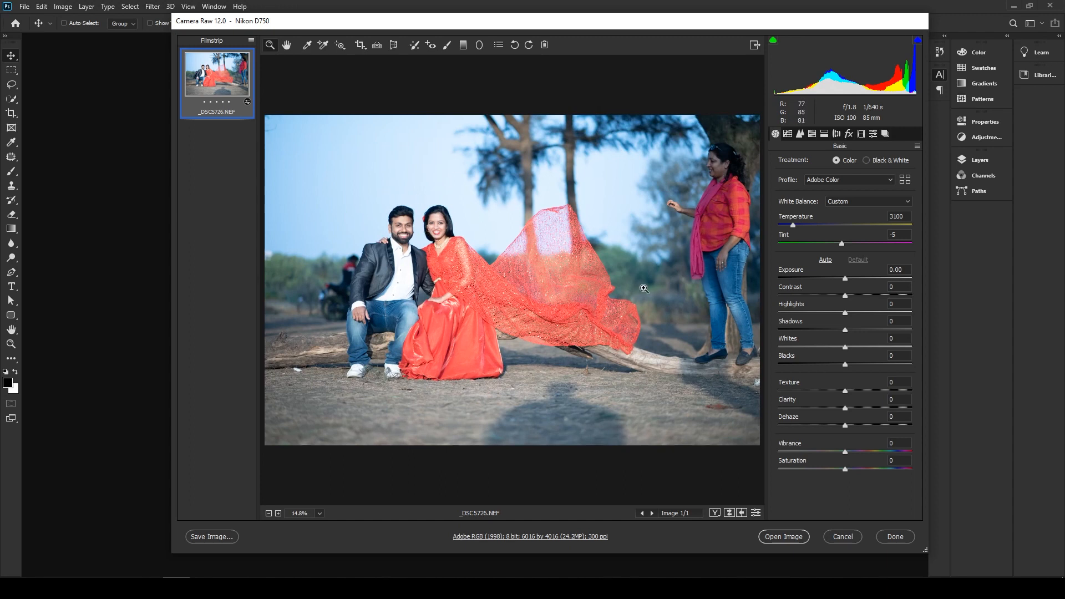
{"action": "left_click", "coordinate": [754, 513]}
{"action": "left_click", "coordinate": [755, 513]}
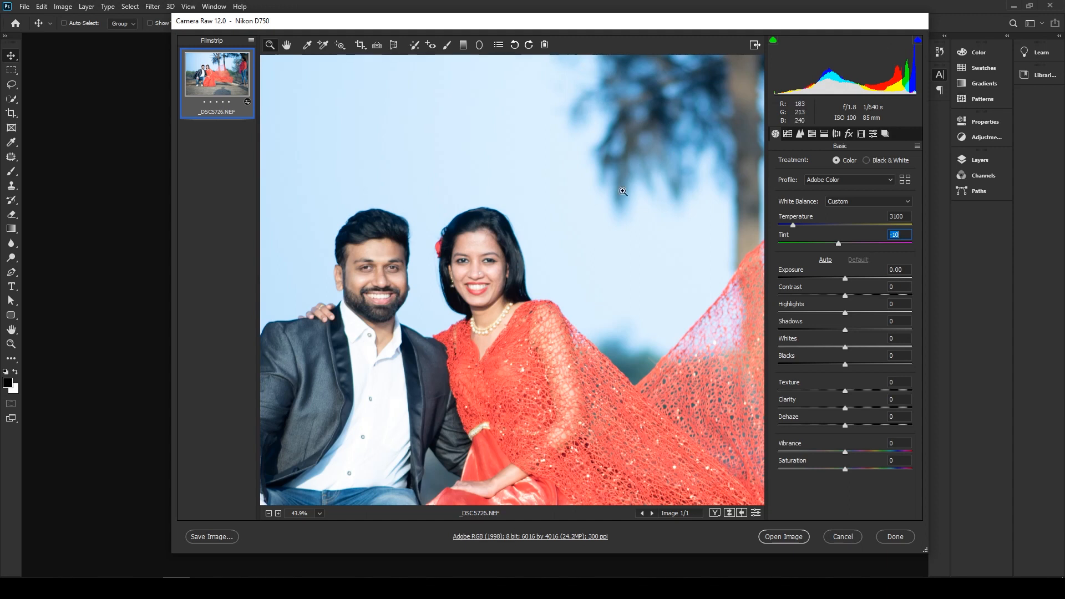
- Raise the sharpening Amount to 111 and check the detail on the couple's faces
{"action": "left_click_drag", "start_coordinate": [369, 261], "coordinate": [413, 329]}
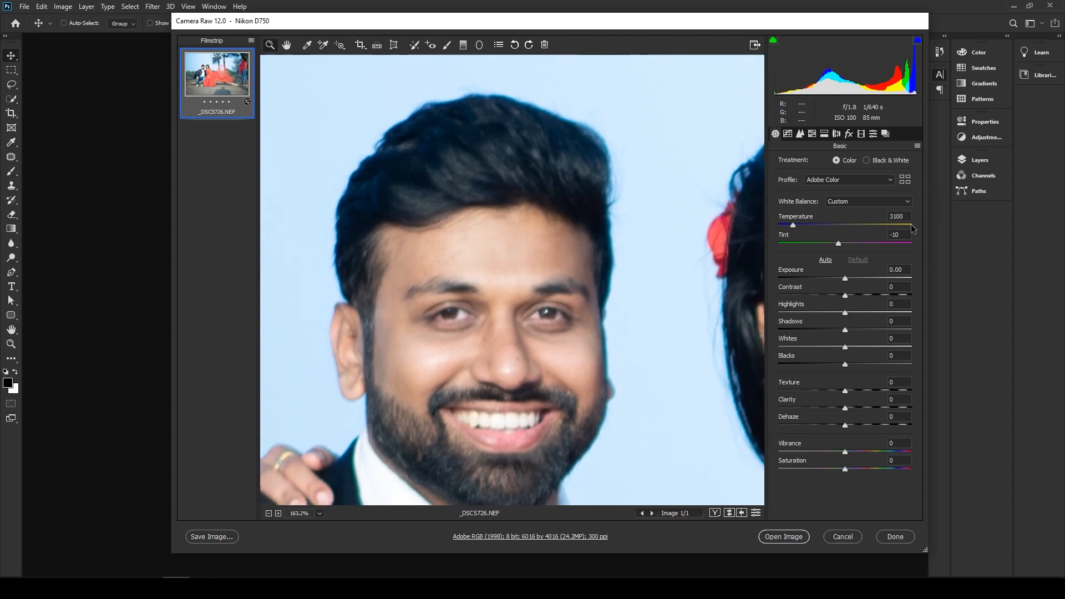
{"action": "left_click", "coordinate": [801, 134]}
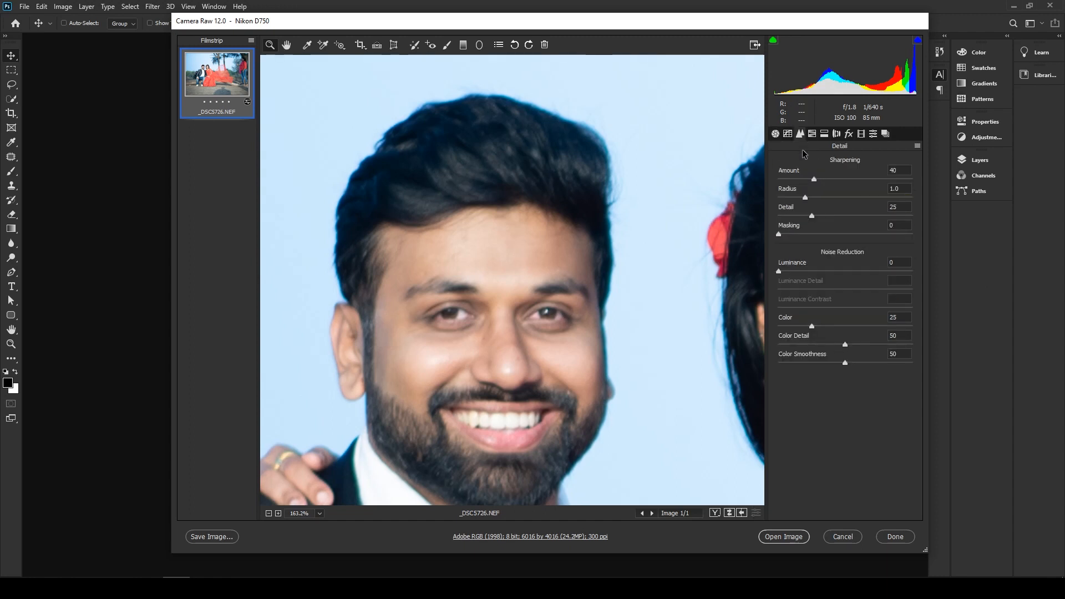
{"action": "left_click_drag", "start_coordinate": [814, 180], "coordinate": [876, 185]}
{"action": "left_click_drag", "start_coordinate": [598, 393], "coordinate": [575, 378]}
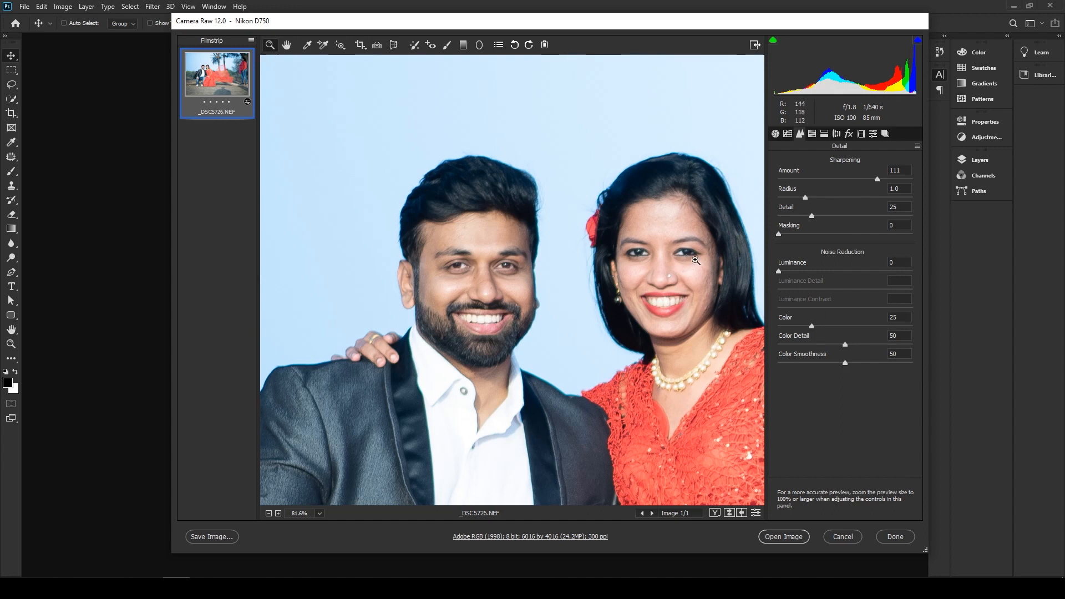
- Lower Highlights to -100 and raise Shadows to +8 in the basic adjustments
{"action": "left_click", "coordinate": [776, 135]}
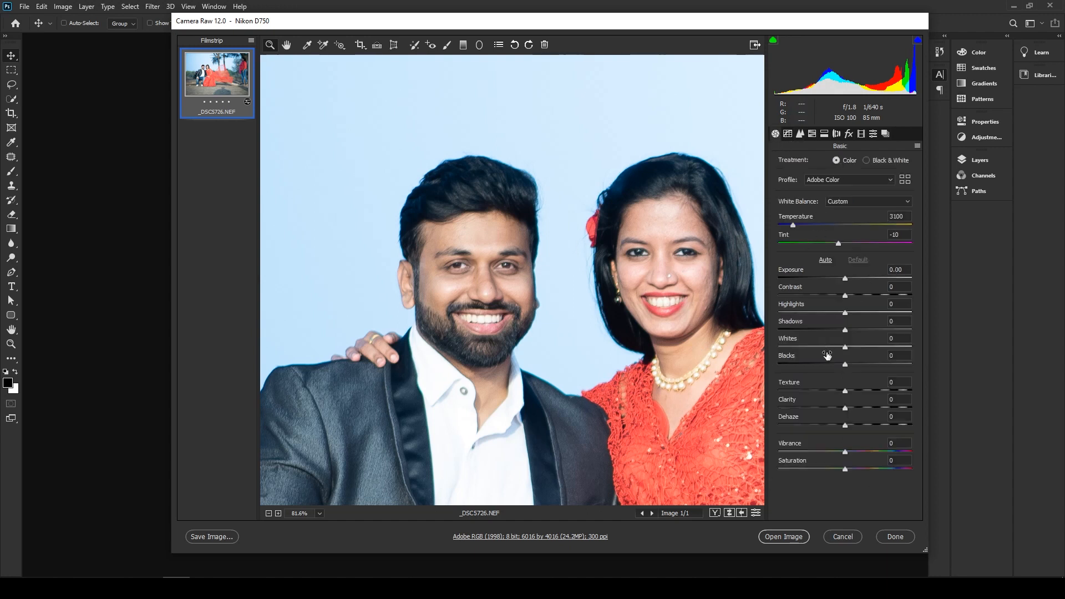
{"action": "left_click_drag", "start_coordinate": [615, 319], "coordinate": [560, 296]}
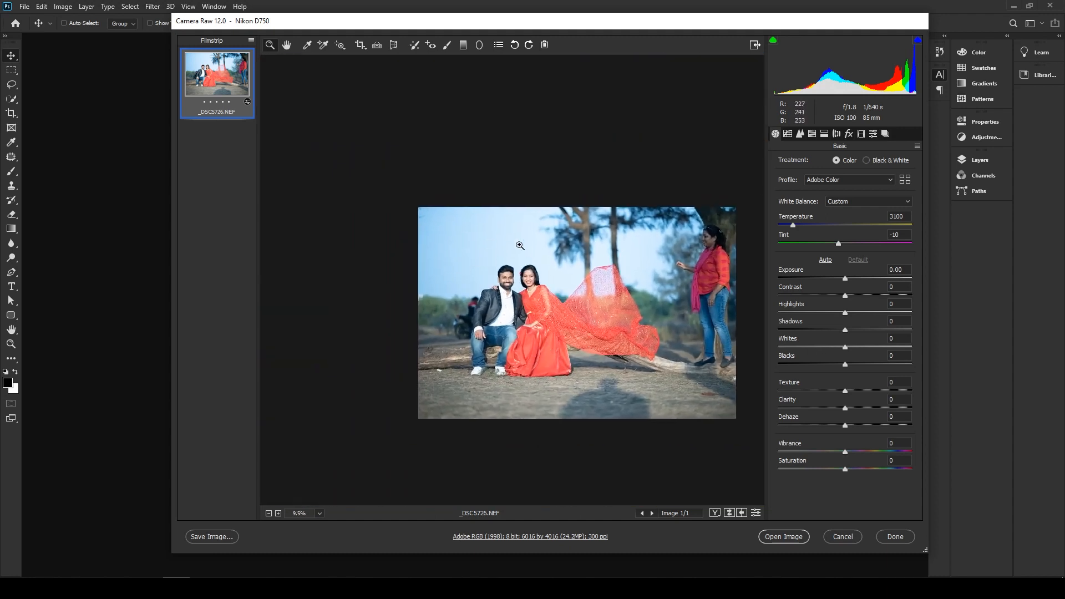
{"action": "left_click_drag", "start_coordinate": [543, 286], "coordinate": [548, 342]}
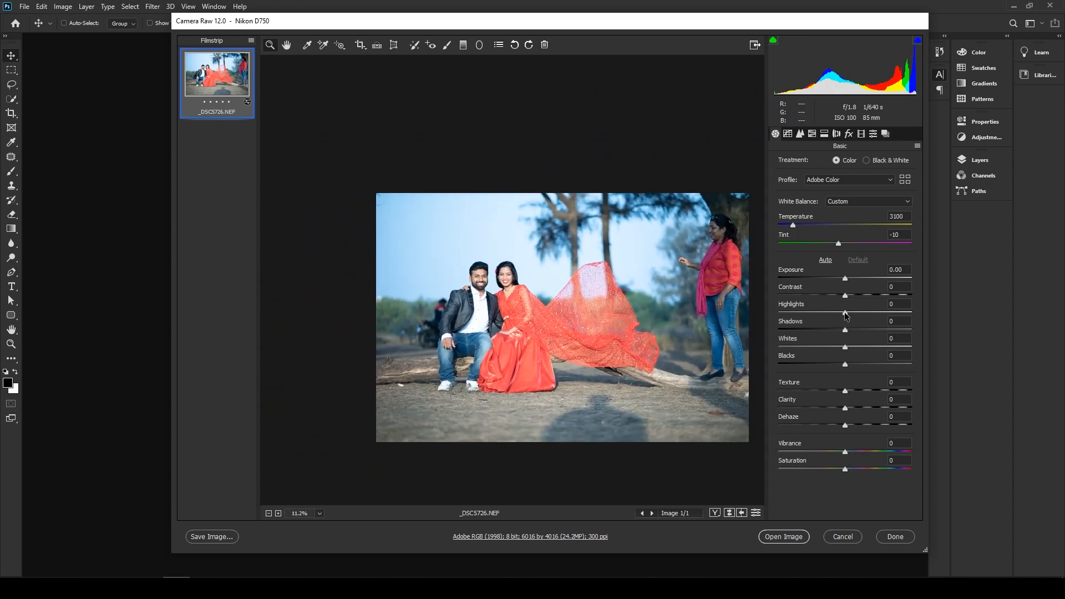
{"action": "left_click_drag", "start_coordinate": [845, 313], "coordinate": [773, 321]}
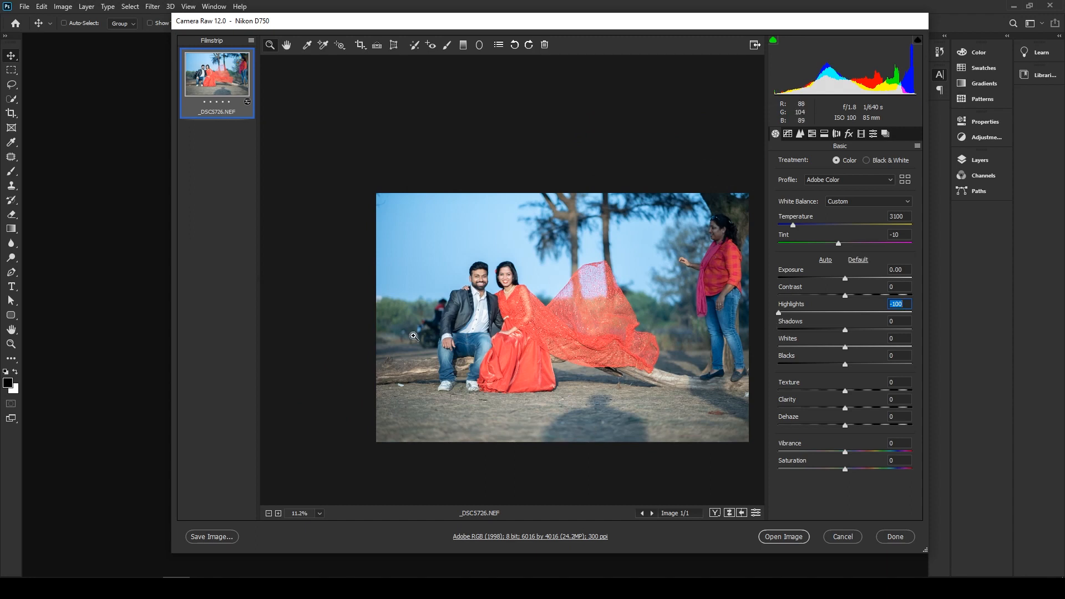
{"action": "left_click_drag", "start_coordinate": [552, 300], "coordinate": [577, 401]}
{"action": "left_click_drag", "start_coordinate": [430, 276], "coordinate": [583, 275]}
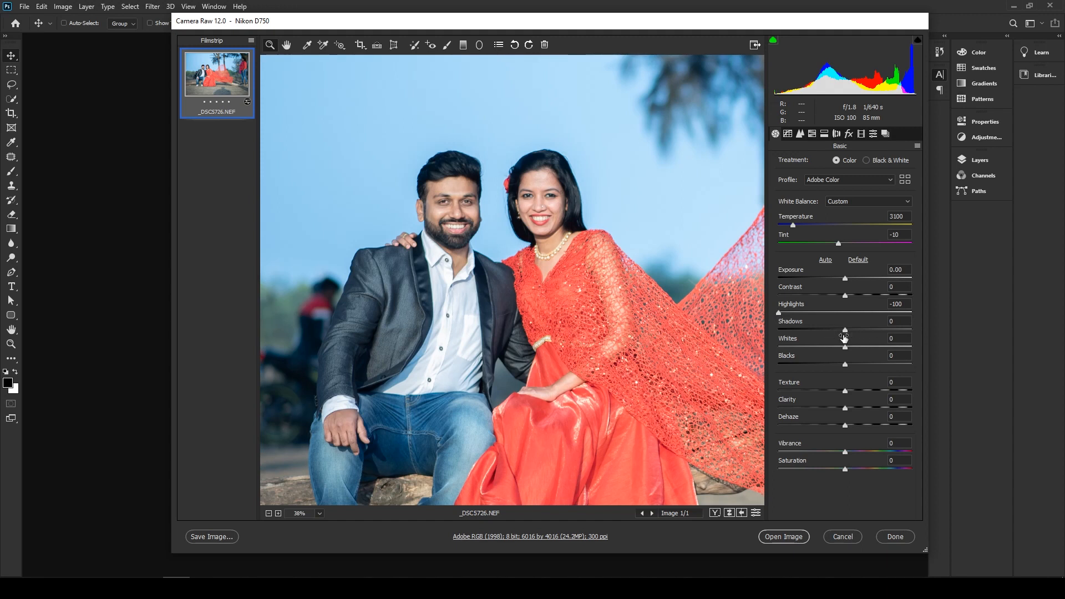
{"action": "left_click_drag", "start_coordinate": [848, 330], "coordinate": [850, 331]}
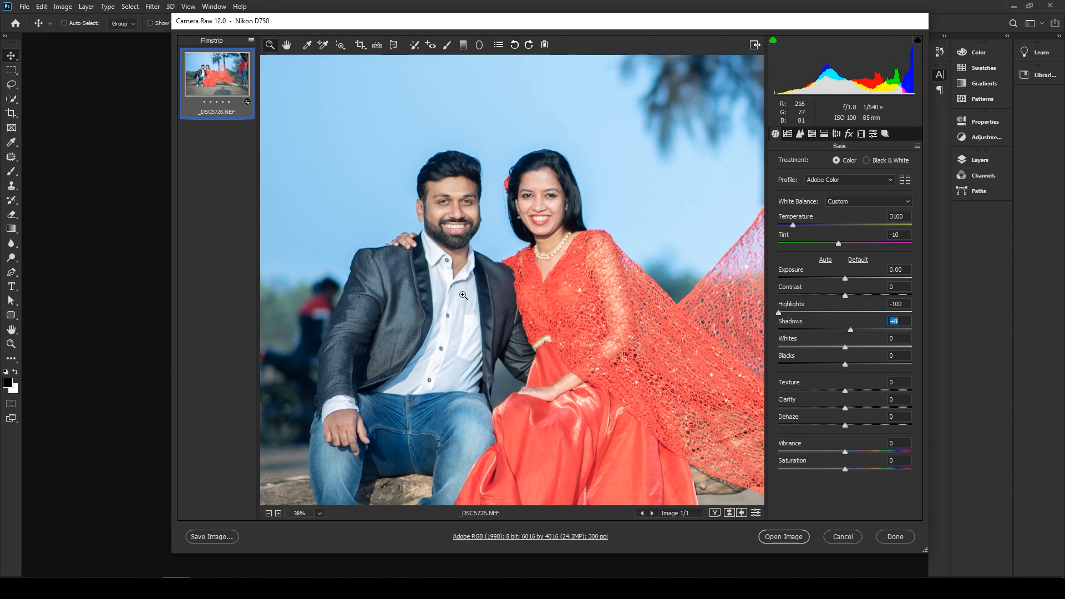
- Increase Texture to +18 and Clarity to +10 to bring out detail in the couple's clothing
{"action": "left_click", "coordinate": [434, 303]}
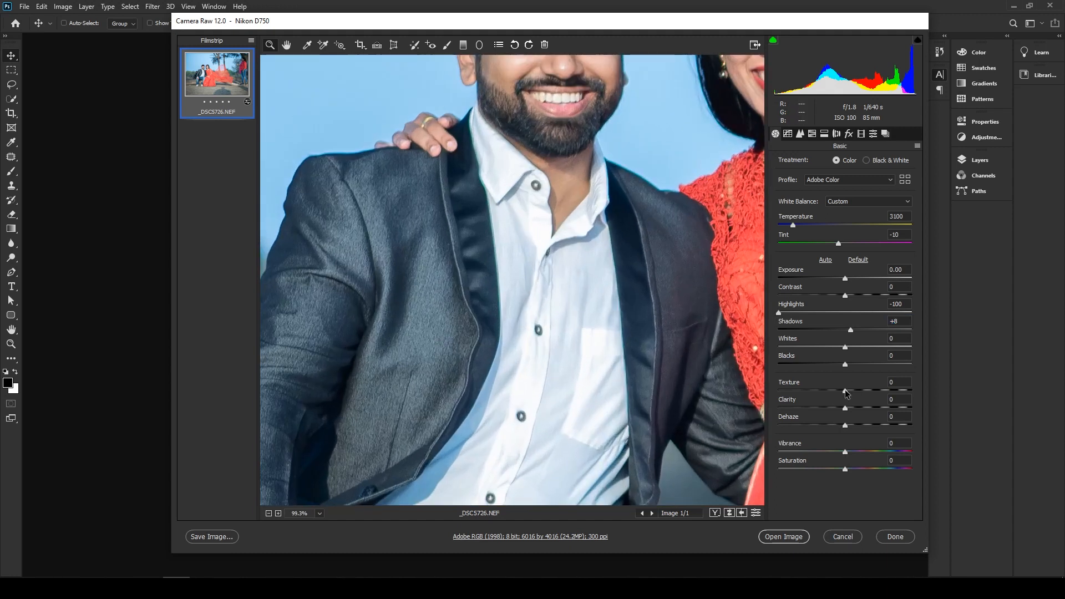
{"action": "left_click_drag", "start_coordinate": [845, 389], "coordinate": [858, 390]}
{"action": "key", "text": "ctrl+0"}
{"action": "left_click_drag", "start_coordinate": [609, 321], "coordinate": [620, 334]}
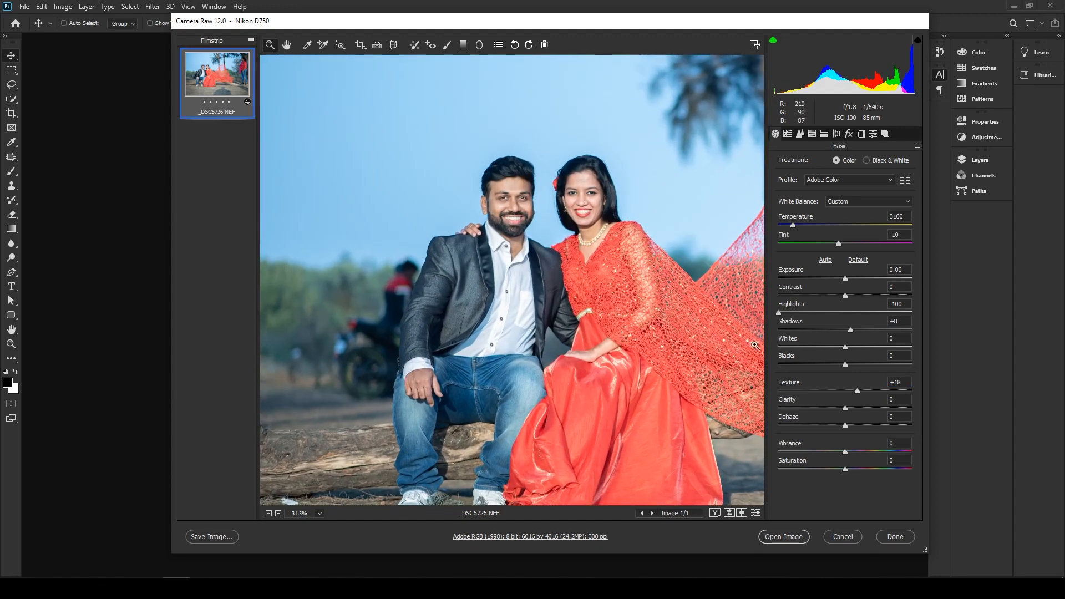
{"action": "left_click_drag", "start_coordinate": [583, 253], "coordinate": [603, 322]}
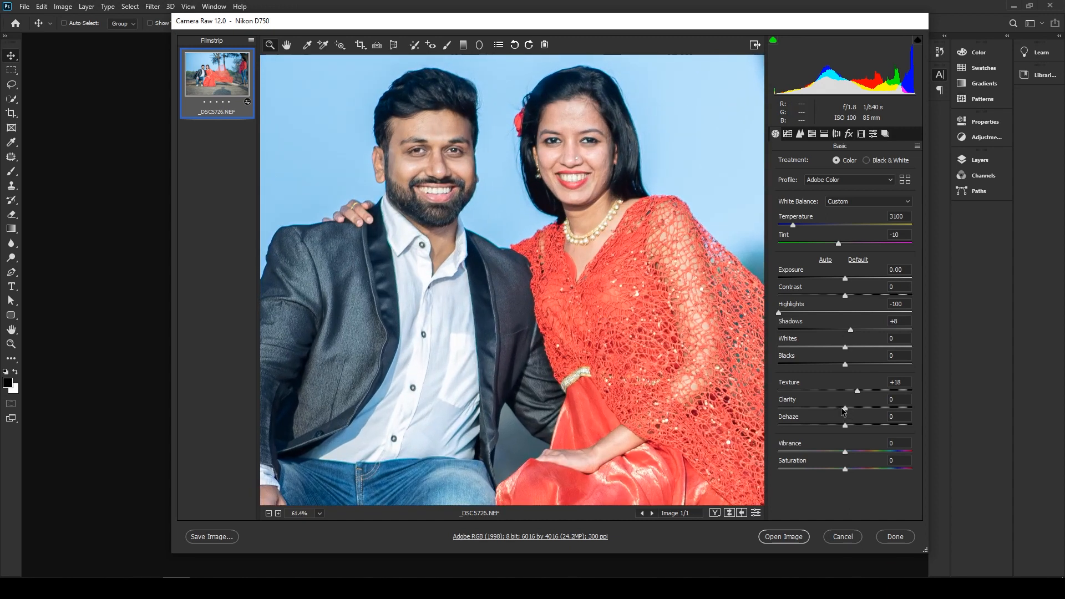
{"action": "left_click_drag", "start_coordinate": [844, 409], "coordinate": [853, 412]}
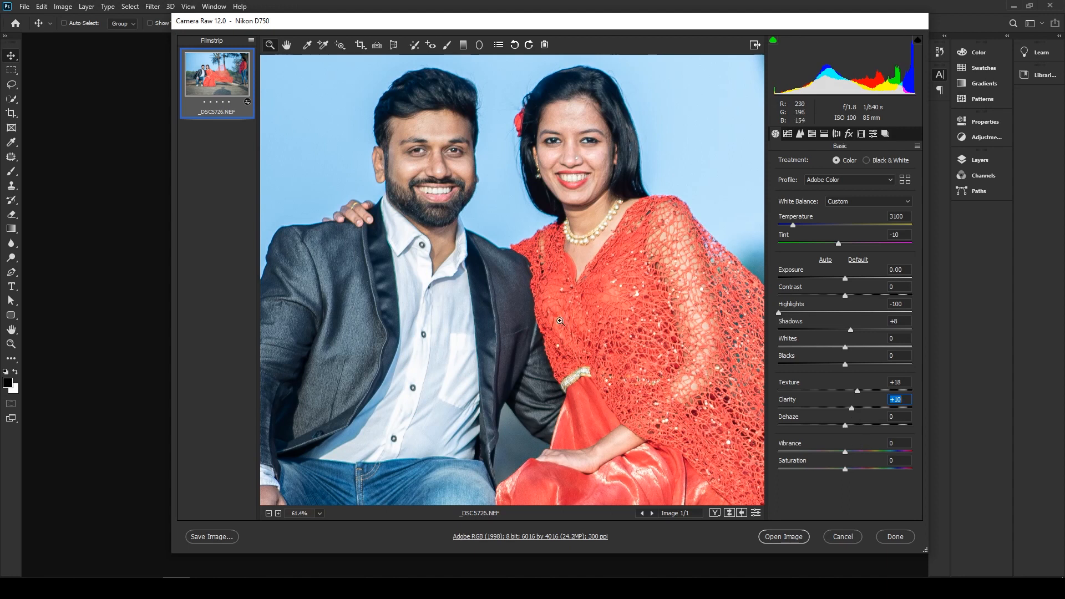
- Set Dehaze to +1 and lower Exposure to -0.55
{"action": "mouse_move", "coordinate": [560, 321]}
{"action": "left_mouse_down"}
{"action": "mouse_move", "coordinate": [586, 322]}
{"action": "mouse_move", "coordinate": [550, 322]}
{"action": "left_mouse_up"}
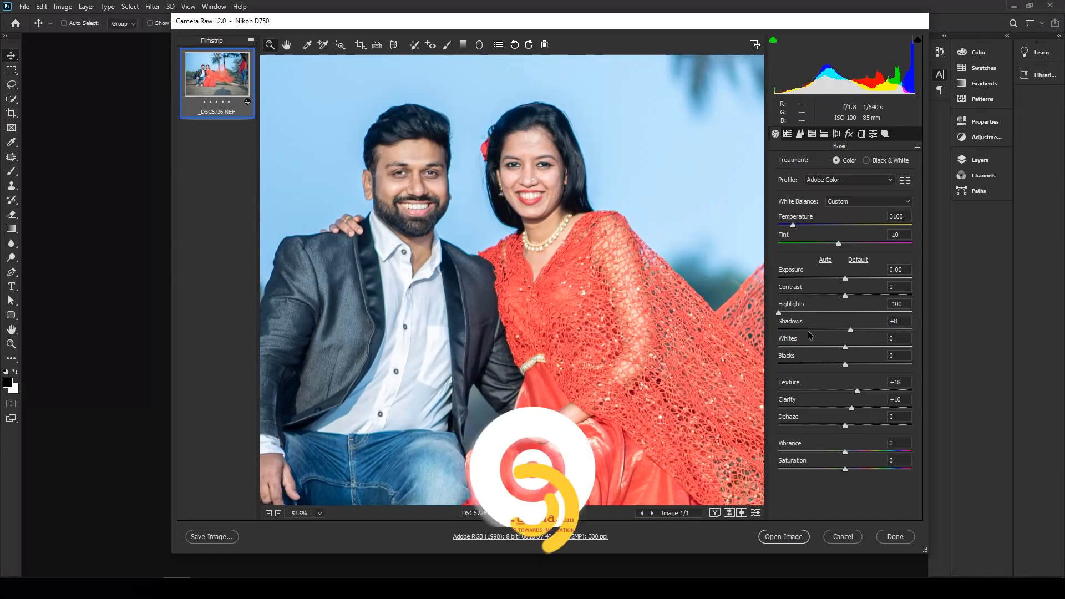
{"action": "left_click", "coordinate": [845, 425]}
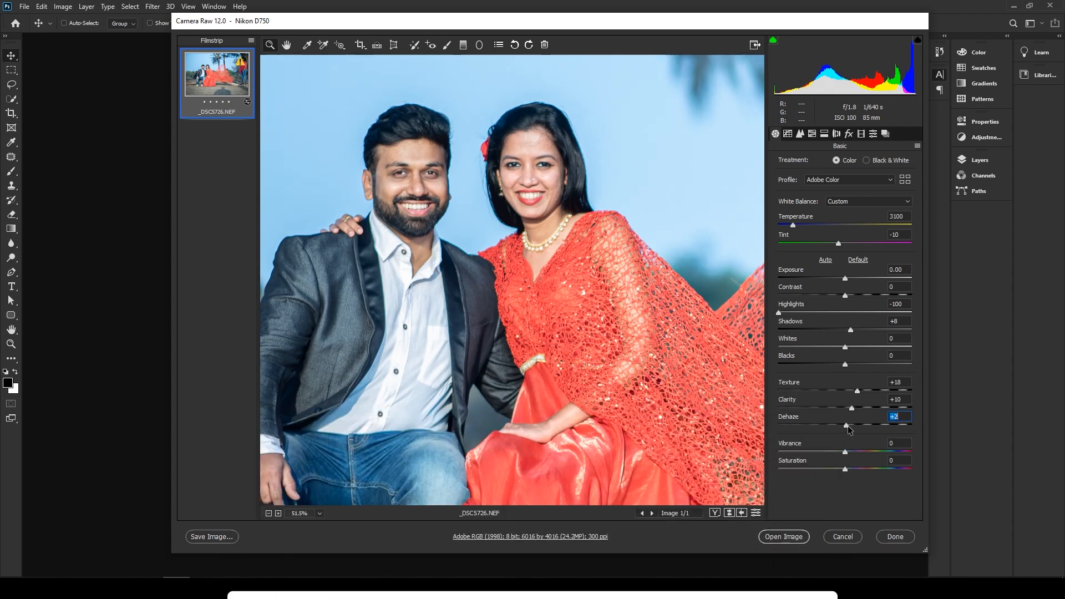
{"action": "mouse_move", "coordinate": [847, 427]}
{"action": "left_mouse_down"}
{"action": "mouse_move", "coordinate": [867, 425]}
{"action": "mouse_move", "coordinate": [848, 426]}
{"action": "left_mouse_up"}
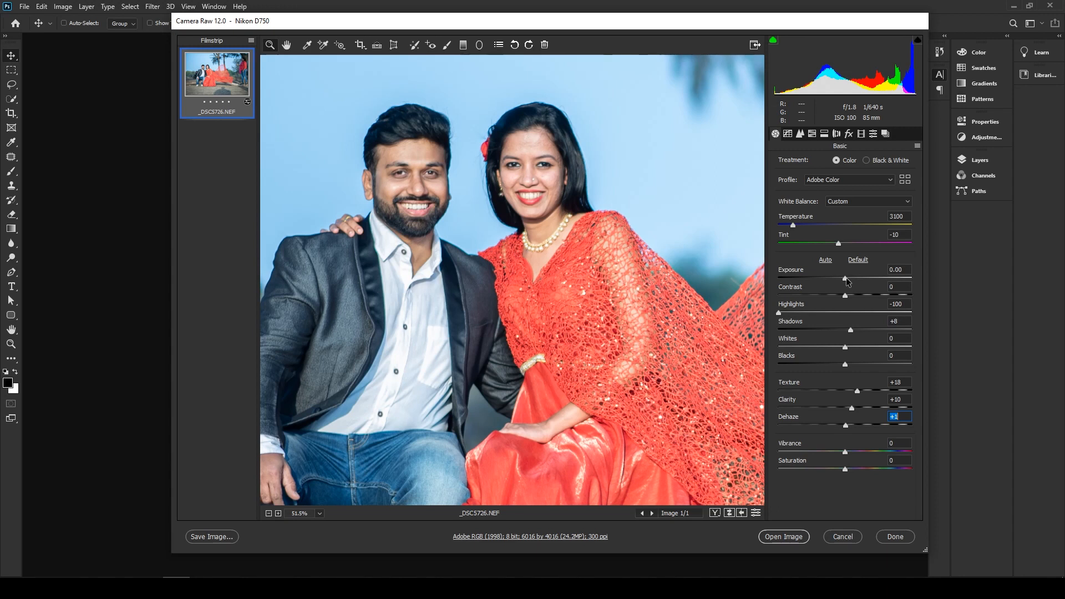
{"action": "left_click_drag", "start_coordinate": [845, 279], "coordinate": [838, 279]}
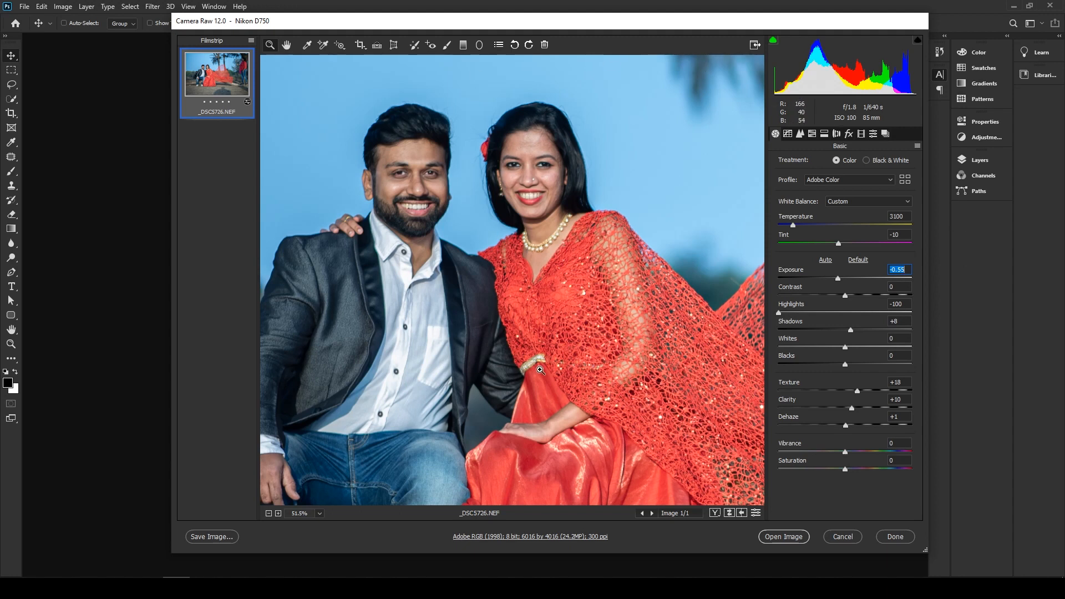
{"action": "key", "text": "ctrl+0"}
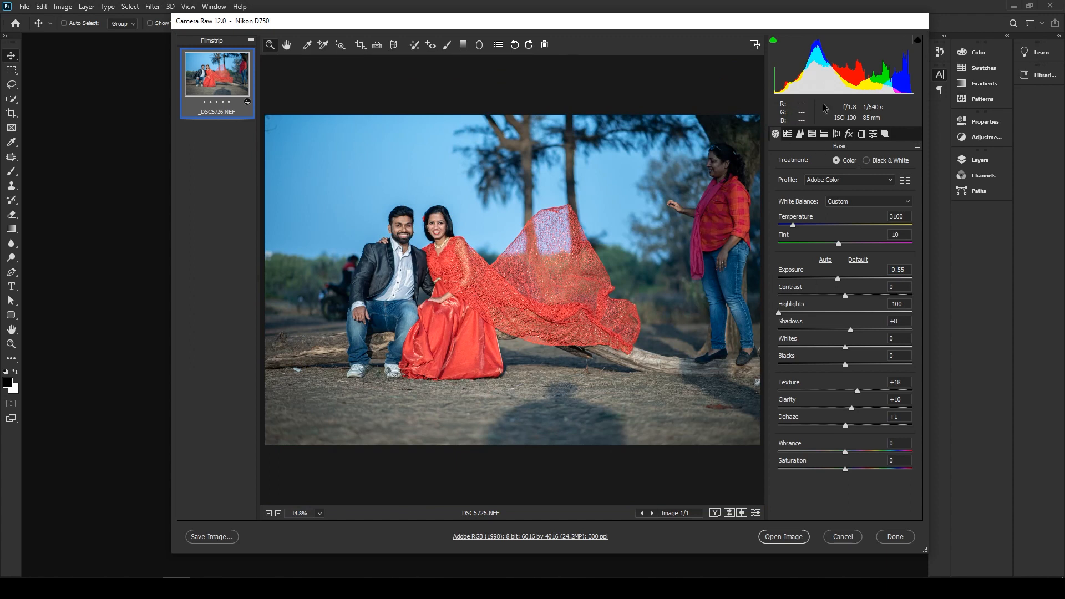
- Remove chromatic aberration and enable lens profile corrections, toggling the profile off and on to compare the effect
{"action": "left_click", "coordinate": [837, 135]}
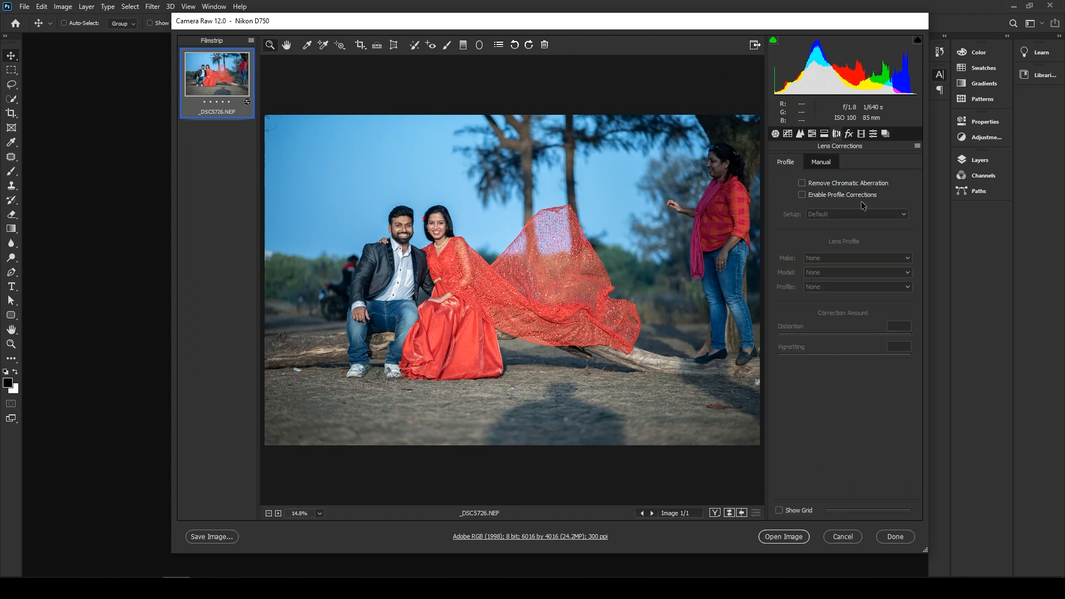
{"action": "left_click", "coordinate": [810, 199]}
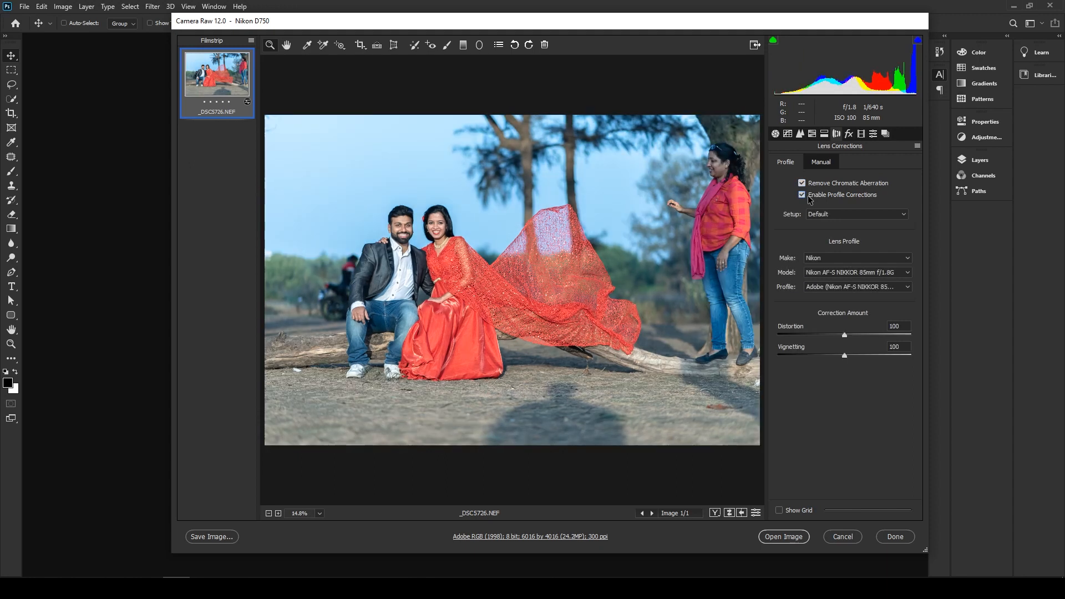
{"action": "left_click", "coordinate": [802, 196]}
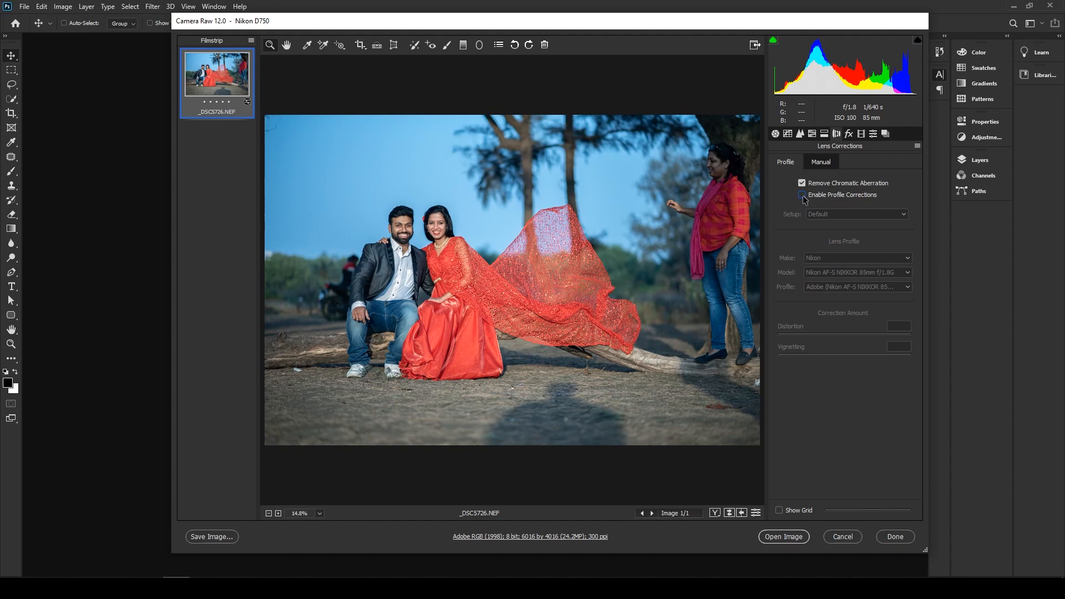
{"action": "left_click", "coordinate": [802, 195]}
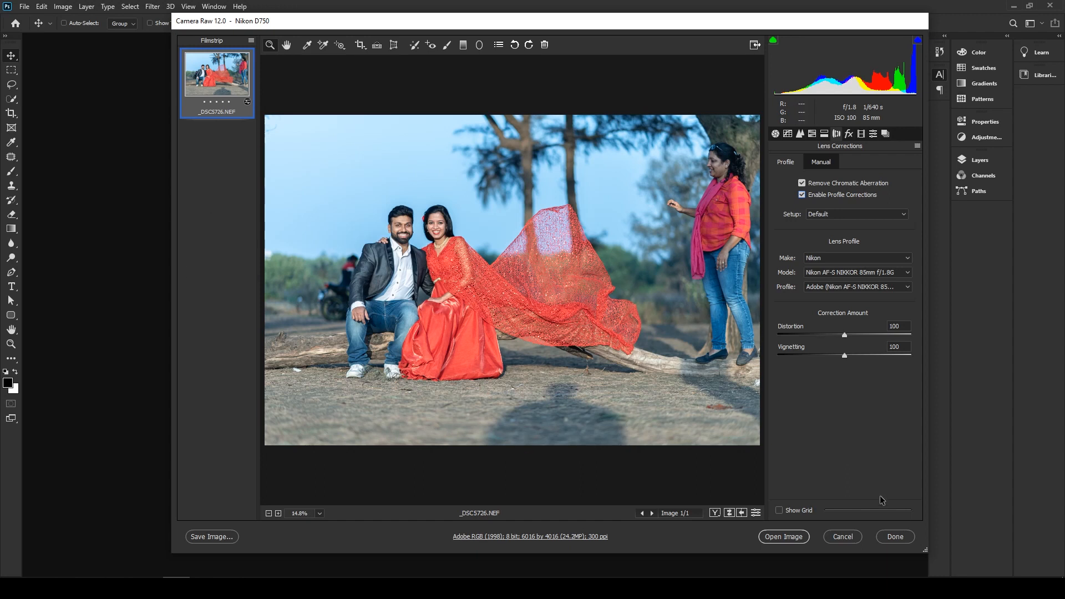
- Zoom in on the white scrap on the ground below the log and activate the Spot Removal tool
{"action": "left_click_drag", "start_coordinate": [312, 382], "coordinate": [336, 422]}
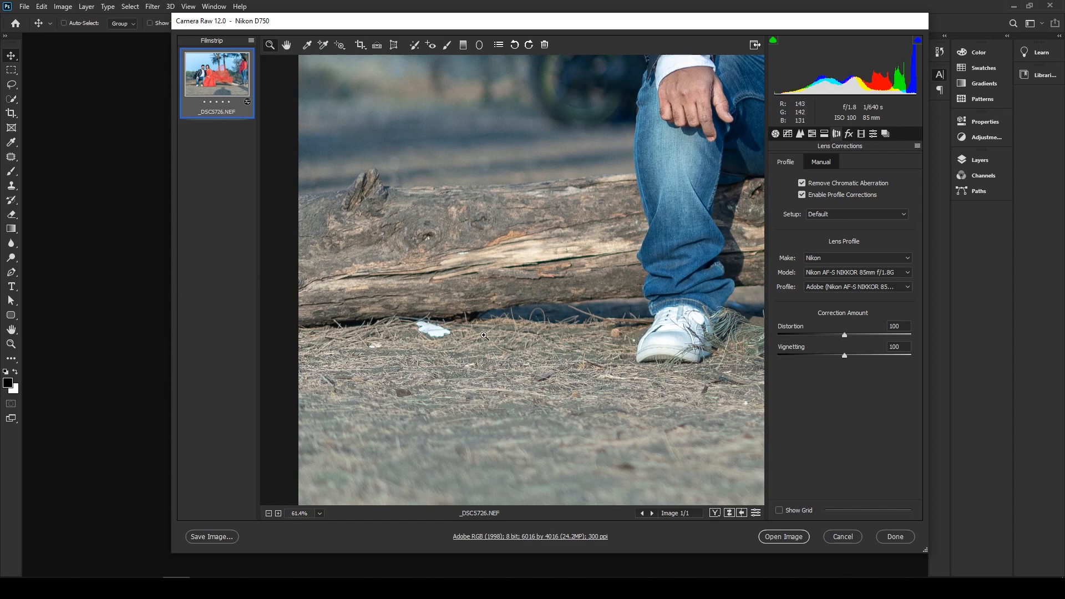
{"action": "left_click_drag", "start_coordinate": [431, 339], "coordinate": [455, 371]}
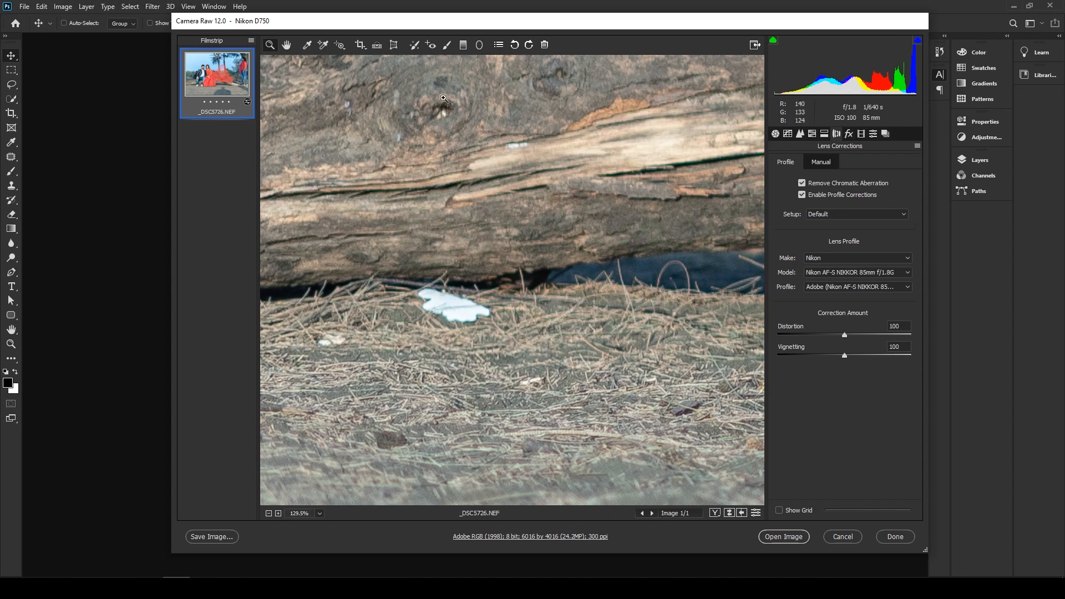
{"action": "left_click", "coordinate": [413, 47]}
{"action": "mouse_move", "coordinate": [427, 299]}
{"action": "left_mouse_down"}
{"action": "mouse_move", "coordinate": [420, 304]}
{"action": "mouse_move", "coordinate": [455, 328]}
{"action": "mouse_move", "coordinate": [484, 305]}
{"action": "mouse_move", "coordinate": [439, 297]}
{"action": "mouse_move", "coordinate": [447, 310]}
{"action": "left_mouse_up"}
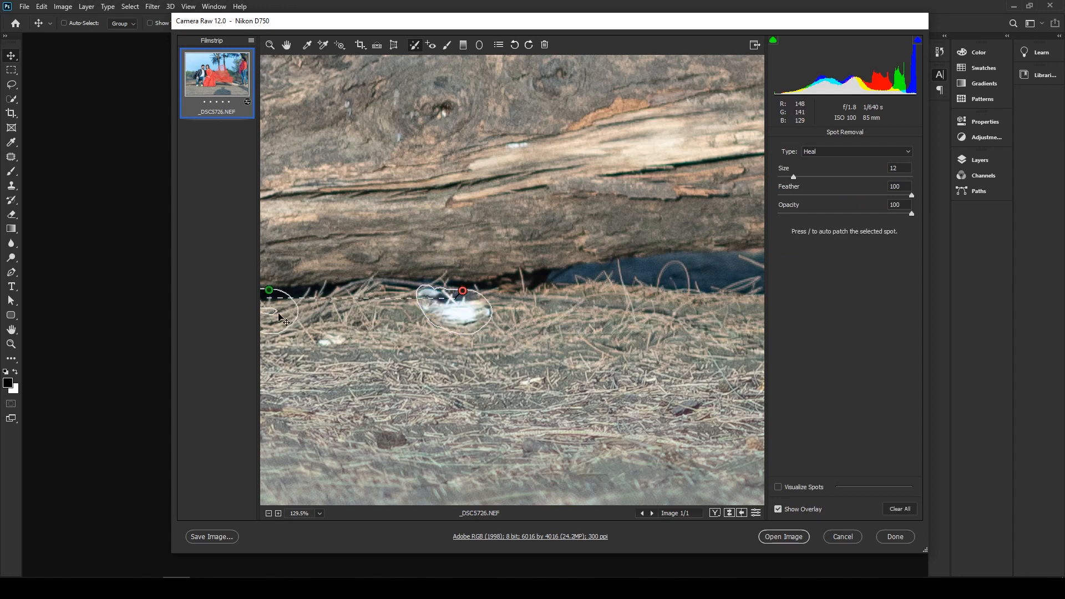
{"action": "mouse_move", "coordinate": [280, 318]}
{"action": "left_mouse_down"}
{"action": "mouse_move", "coordinate": [445, 424]}
{"action": "mouse_move", "coordinate": [581, 448]}
{"action": "left_mouse_up"}
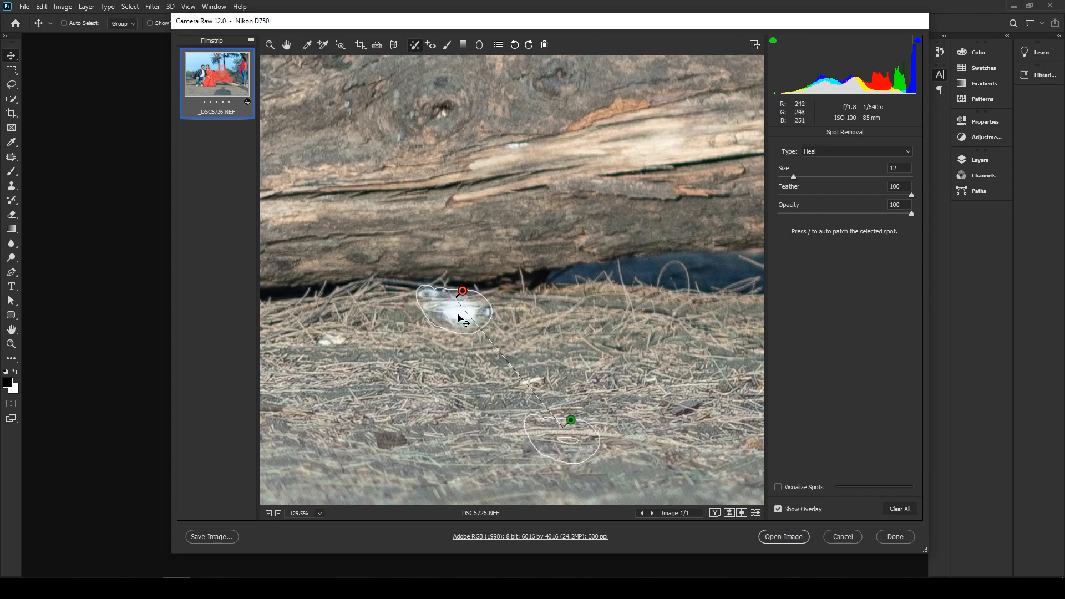
{"action": "mouse_move", "coordinate": [458, 303]}
{"action": "left_mouse_down"}
{"action": "mouse_move", "coordinate": [420, 331]}
{"action": "mouse_move", "coordinate": [461, 313]}
{"action": "mouse_move", "coordinate": [459, 304]}
{"action": "left_mouse_up"}
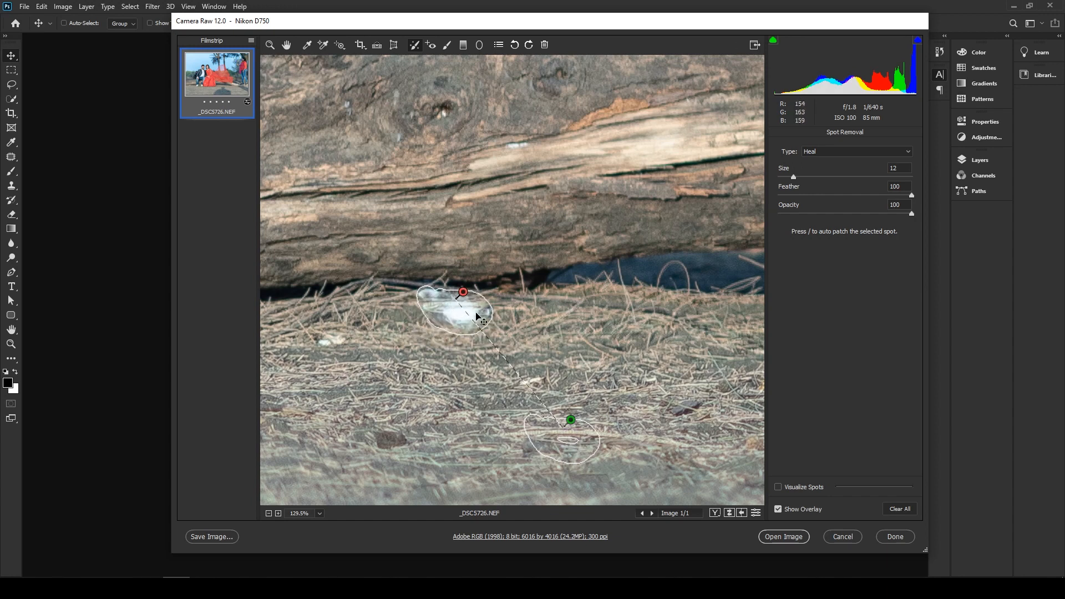
{"action": "key", "text": "Delete"}
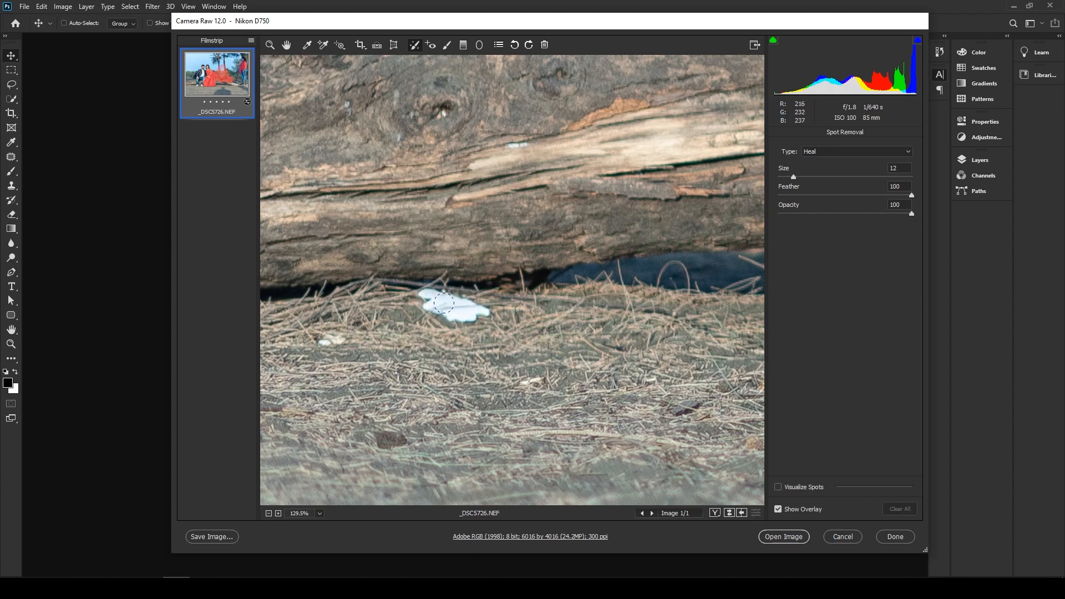
- Heal the white scrap below the log and the smaller pale speck beside it
{"action": "mouse_move", "coordinate": [461, 297]}
{"action": "left_mouse_down"}
{"action": "mouse_move", "coordinate": [427, 282]}
{"action": "mouse_move", "coordinate": [419, 319]}
{"action": "mouse_move", "coordinate": [491, 325]}
{"action": "mouse_move", "coordinate": [470, 314]}
{"action": "mouse_move", "coordinate": [443, 331]}
{"action": "mouse_move", "coordinate": [474, 334]}
{"action": "left_mouse_up"}
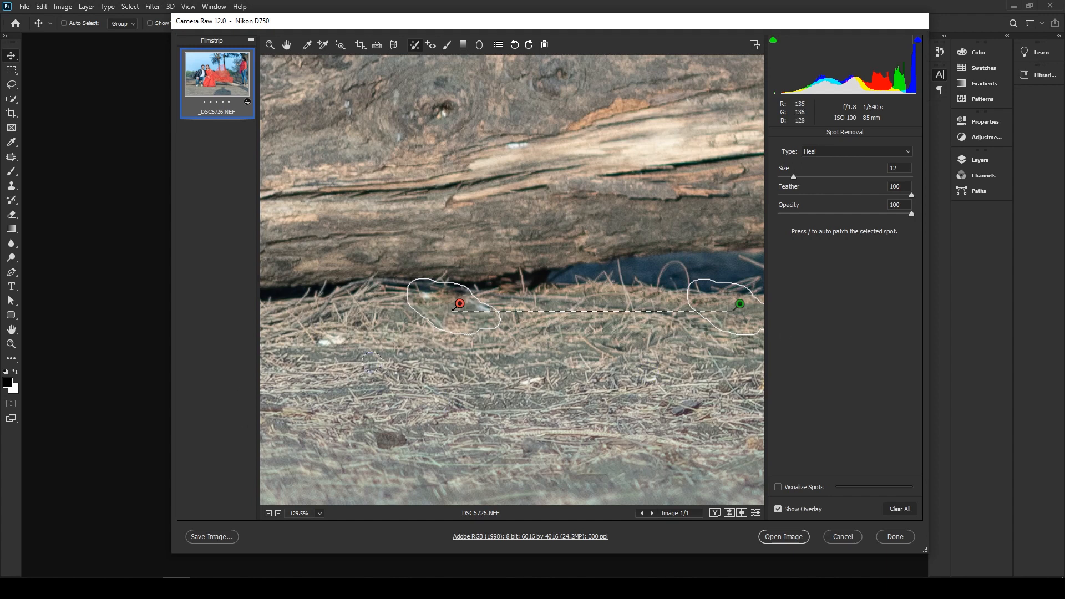
{"action": "mouse_move", "coordinate": [349, 339]}
{"action": "left_mouse_down"}
{"action": "mouse_move", "coordinate": [326, 352]}
{"action": "mouse_move", "coordinate": [345, 346]}
{"action": "left_mouse_up"}
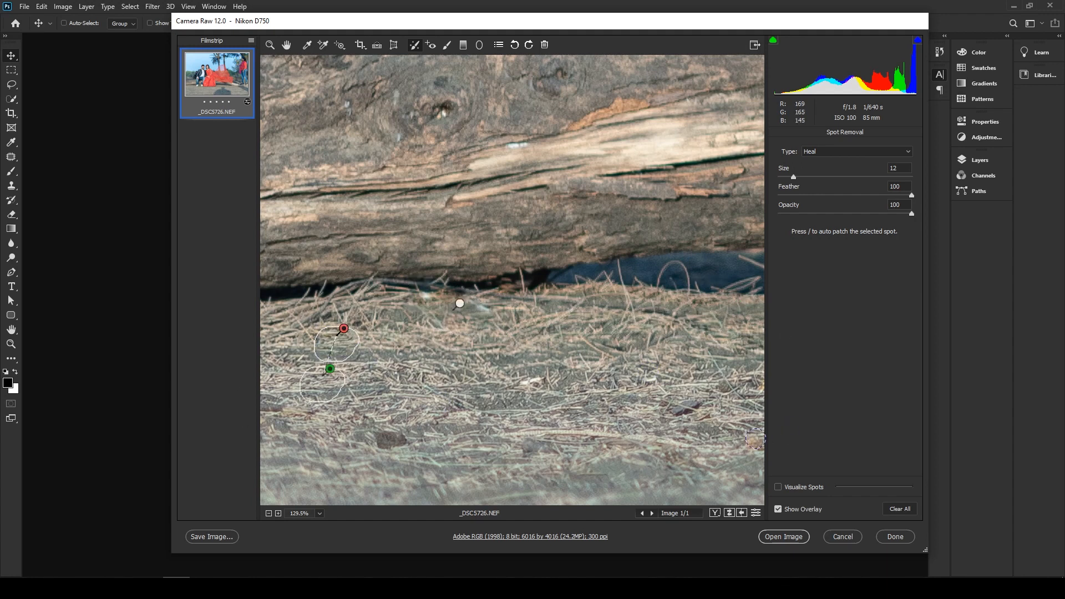
- Heal the white scrap and the yellowish speck beside it on the ground in front of the red dress
{"action": "left_click_drag", "start_coordinate": [629, 376], "coordinate": [159, 69]}
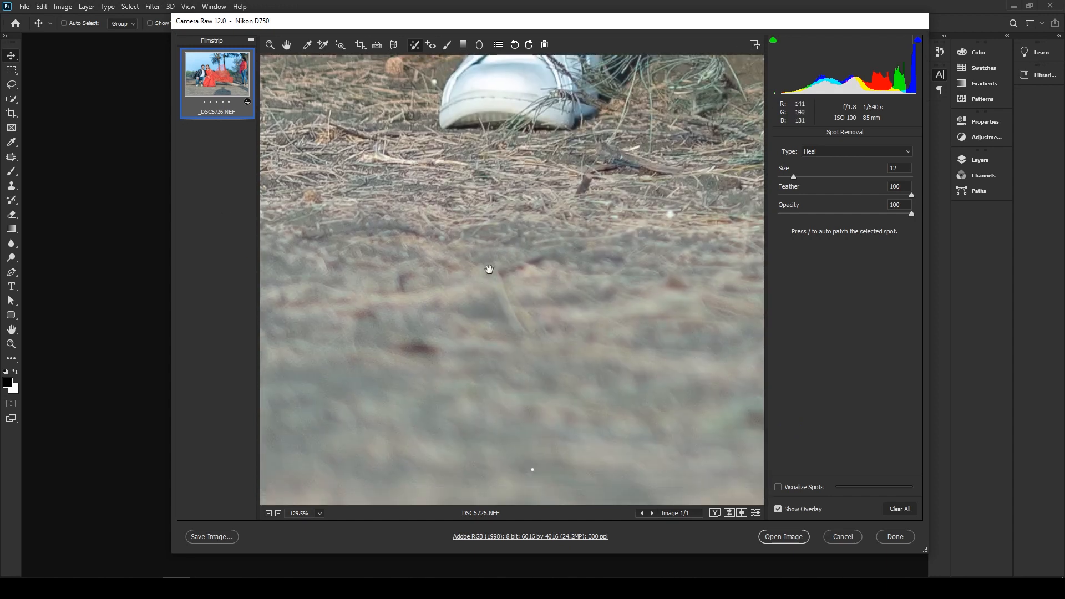
{"action": "left_click_drag", "start_coordinate": [521, 287], "coordinate": [295, 410]}
{"action": "mouse_move", "coordinate": [704, 386]}
{"action": "left_mouse_down"}
{"action": "mouse_move", "coordinate": [549, 410]}
{"action": "mouse_move", "coordinate": [452, 406]}
{"action": "mouse_move", "coordinate": [528, 321]}
{"action": "left_mouse_up"}
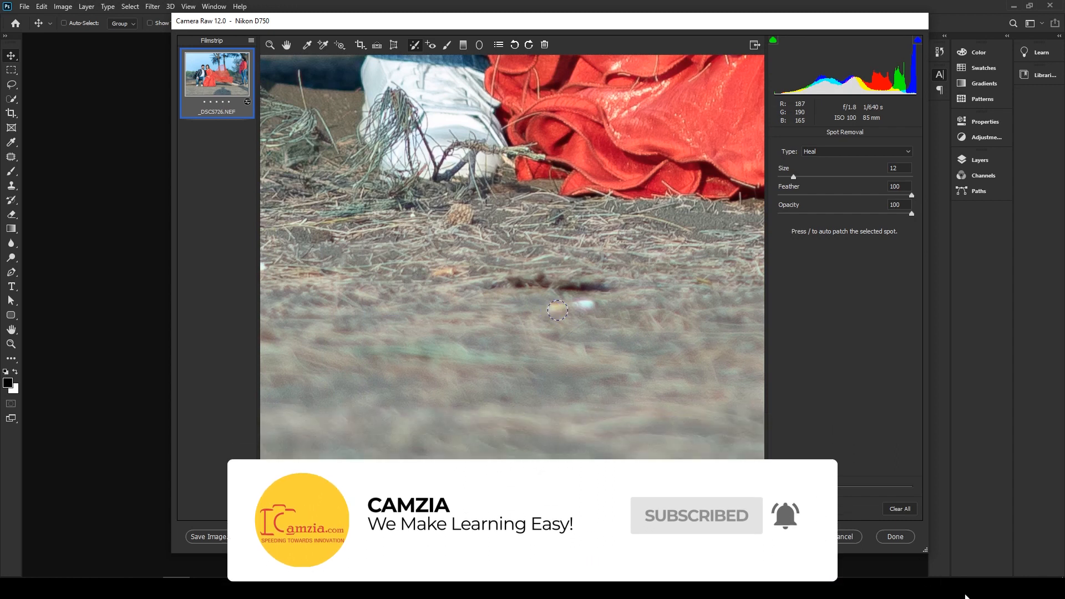
{"action": "left_click_drag", "start_coordinate": [590, 304], "coordinate": [556, 312]}
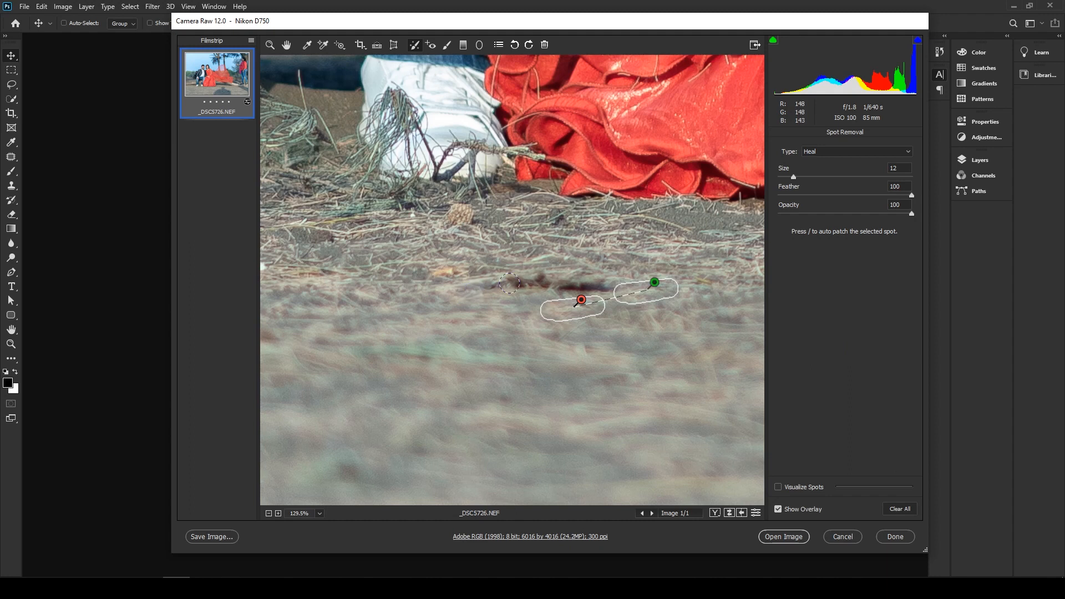
- Heal the dark streak below the red dress, shift its source slightly upward, and heal the orange leaf nearby
{"action": "left_click_drag", "start_coordinate": [476, 289], "coordinate": [617, 288]}
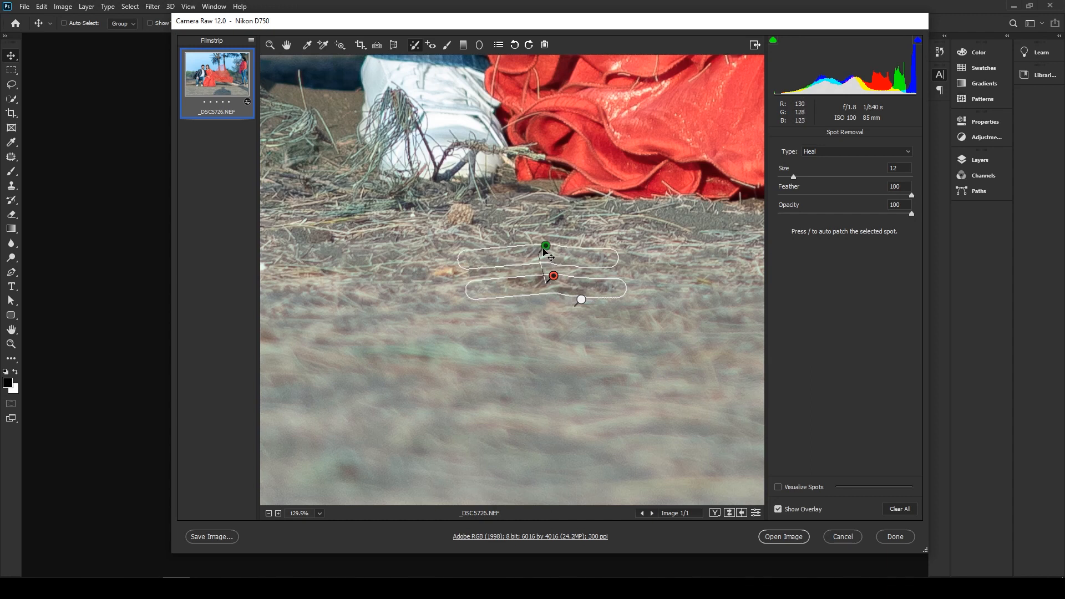
{"action": "left_click_drag", "start_coordinate": [553, 258], "coordinate": [558, 249]}
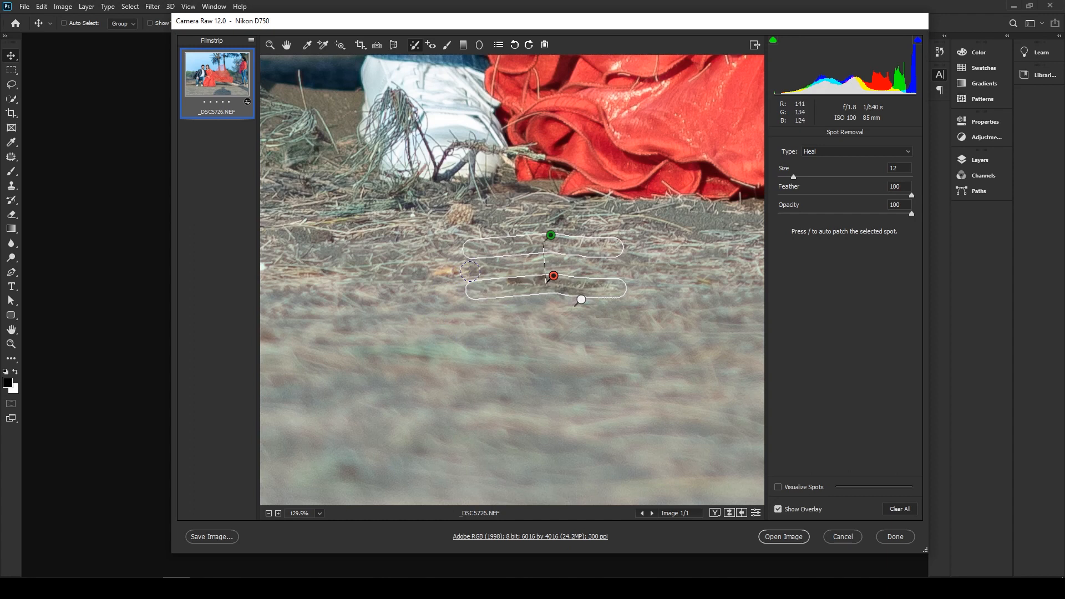
{"action": "left_click_drag", "start_coordinate": [447, 272], "coordinate": [432, 273]}
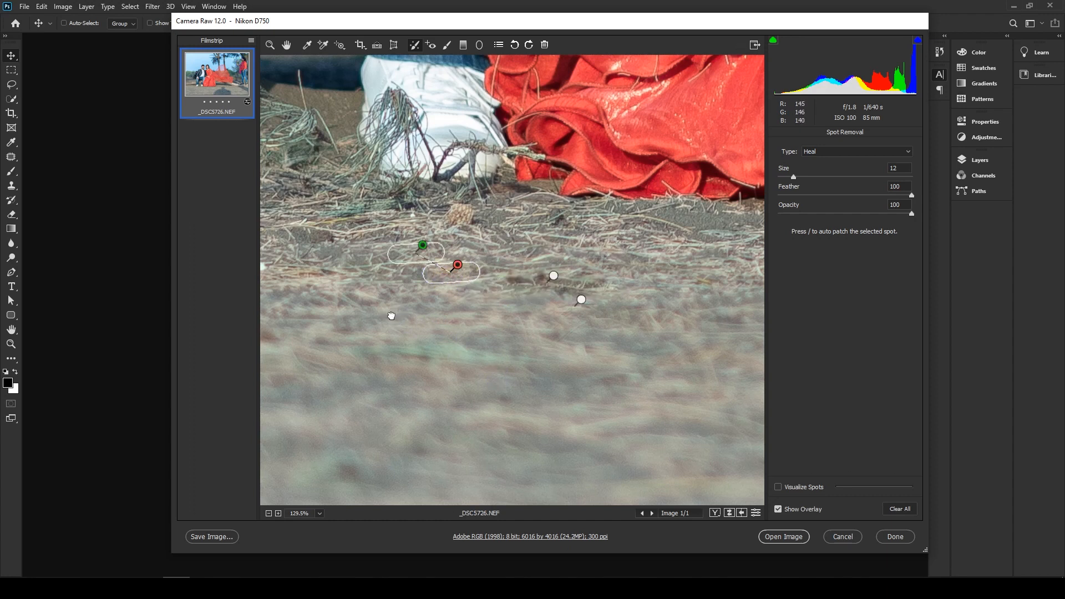
- Heal the dark twigs and debris on the ground between the man's white shoes
{"action": "left_click_drag", "start_coordinate": [391, 315], "coordinate": [628, 373]}
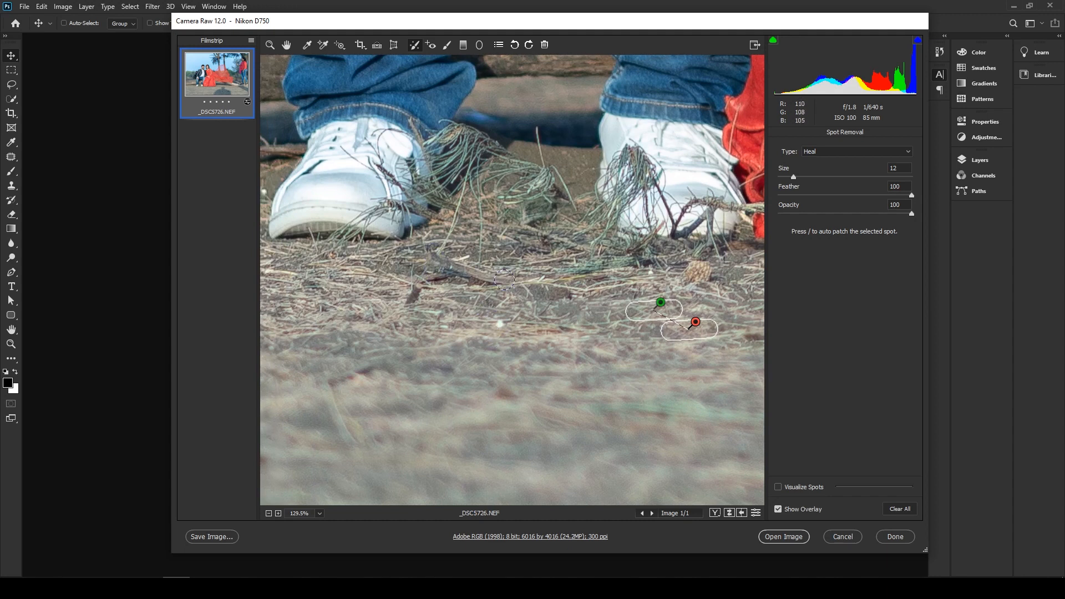
{"action": "left_click_drag", "start_coordinate": [520, 281], "coordinate": [433, 253]}
{"action": "mouse_move", "coordinate": [521, 281]}
{"action": "left_mouse_down"}
{"action": "mouse_move", "coordinate": [455, 266]}
{"action": "mouse_move", "coordinate": [441, 291]}
{"action": "mouse_move", "coordinate": [410, 294]}
{"action": "mouse_move", "coordinate": [441, 264]}
{"action": "mouse_move", "coordinate": [468, 283]}
{"action": "left_mouse_up"}
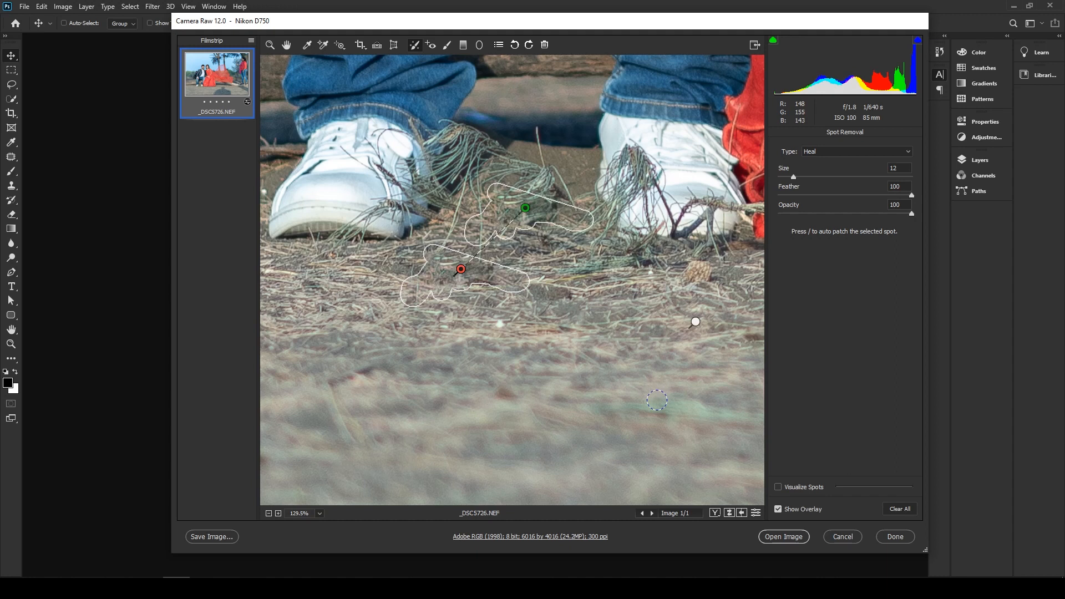
- Heal the pale stone and the plastic wrapper on the ground beyond the end of the red dress
{"action": "mouse_move", "coordinate": [666, 346]}
{"action": "left_mouse_down"}
{"action": "mouse_move", "coordinate": [199, 327]}
{"action": "mouse_move", "coordinate": [202, 308]}
{"action": "left_mouse_up"}
{"action": "left_click_drag", "start_coordinate": [484, 340], "coordinate": [476, 372]}
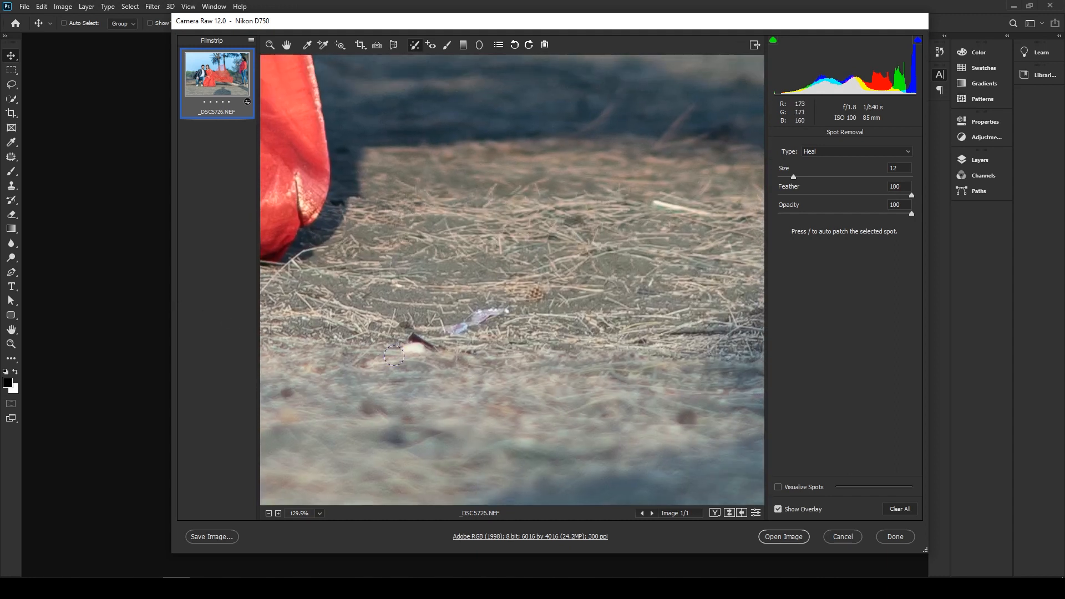
{"action": "mouse_move", "coordinate": [419, 338]}
{"action": "left_mouse_down"}
{"action": "mouse_move", "coordinate": [424, 349]}
{"action": "mouse_move", "coordinate": [421, 330]}
{"action": "mouse_move", "coordinate": [452, 332]}
{"action": "mouse_move", "coordinate": [502, 308]}
{"action": "left_mouse_up"}
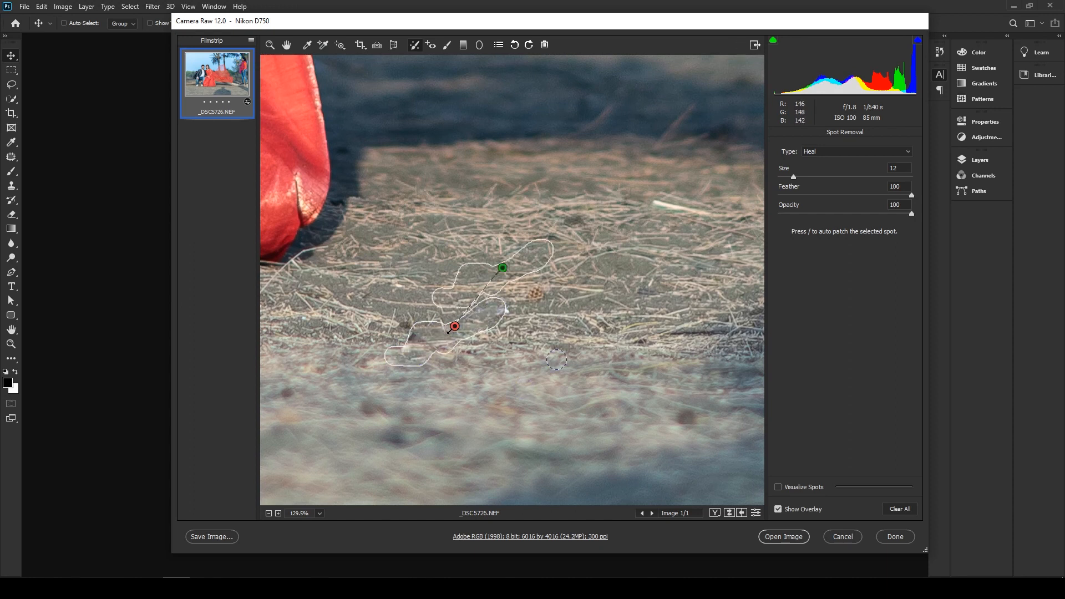
- Heal the brown stub and the white scrap at its base, below the broken end of the log
{"action": "left_click_drag", "start_coordinate": [627, 261], "coordinate": [197, 318]}
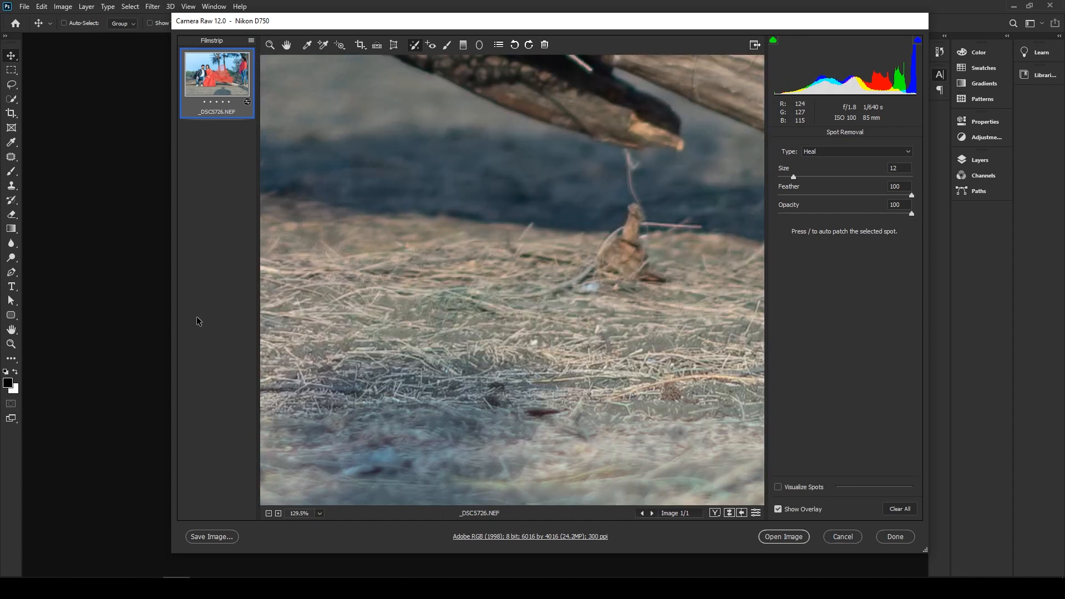
{"action": "left_click_drag", "start_coordinate": [629, 277], "coordinate": [564, 337]}
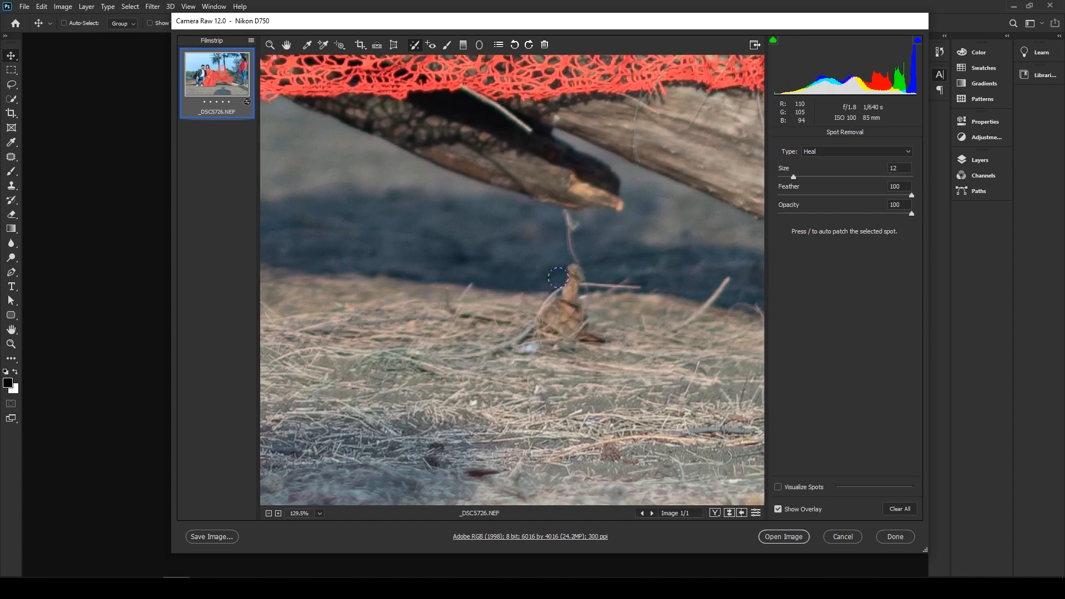
{"action": "mouse_move", "coordinate": [576, 273]}
{"action": "left_mouse_down"}
{"action": "mouse_move", "coordinate": [568, 296]}
{"action": "mouse_move", "coordinate": [539, 333]}
{"action": "mouse_move", "coordinate": [589, 339]}
{"action": "mouse_move", "coordinate": [574, 277]}
{"action": "mouse_move", "coordinate": [556, 338]}
{"action": "mouse_move", "coordinate": [557, 317]}
{"action": "mouse_move", "coordinate": [523, 347]}
{"action": "left_mouse_up"}
{"action": "left_click_drag", "start_coordinate": [806, 454], "coordinate": [806, 461]}
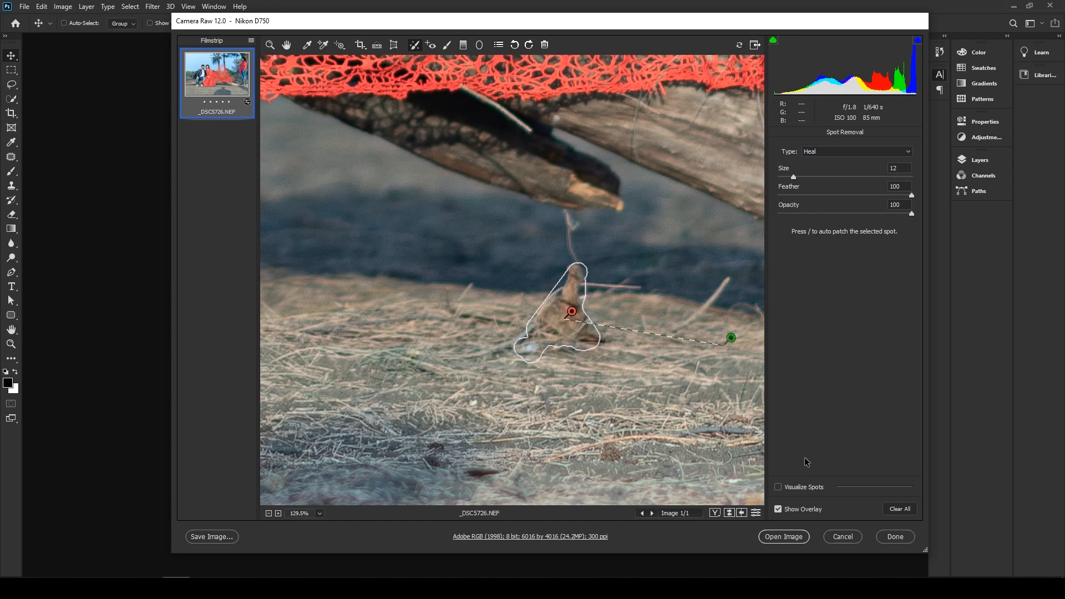
- Heal the blurred orange-red patch on the foreground ground below the log with the dark shoes
{"action": "mouse_move", "coordinate": [695, 409]}
{"action": "left_mouse_down"}
{"action": "mouse_move", "coordinate": [397, 331]}
{"action": "mouse_move", "coordinate": [366, 277]}
{"action": "left_mouse_up"}
{"action": "left_click_drag", "start_coordinate": [541, 361], "coordinate": [658, 330]}
{"action": "left_click_drag", "start_coordinate": [638, 293], "coordinate": [513, 285]}
{"action": "left_click_drag", "start_coordinate": [596, 296], "coordinate": [371, 297]}
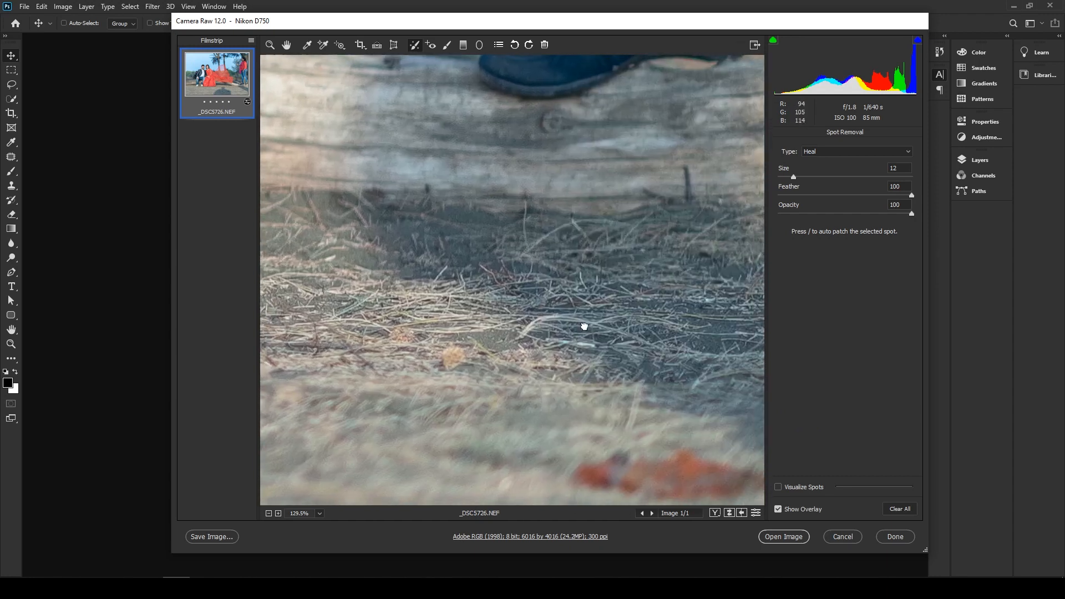
{"action": "left_click_drag", "start_coordinate": [582, 326], "coordinate": [440, 196]}
{"action": "mouse_move", "coordinate": [430, 352]}
{"action": "left_mouse_down"}
{"action": "mouse_move", "coordinate": [478, 330]}
{"action": "mouse_move", "coordinate": [543, 326]}
{"action": "mouse_move", "coordinate": [658, 351]}
{"action": "mouse_move", "coordinate": [738, 346]}
{"action": "mouse_move", "coordinate": [710, 366]}
{"action": "mouse_move", "coordinate": [597, 357]}
{"action": "mouse_move", "coordinate": [530, 368]}
{"action": "mouse_move", "coordinate": [447, 341]}
{"action": "left_mouse_up"}
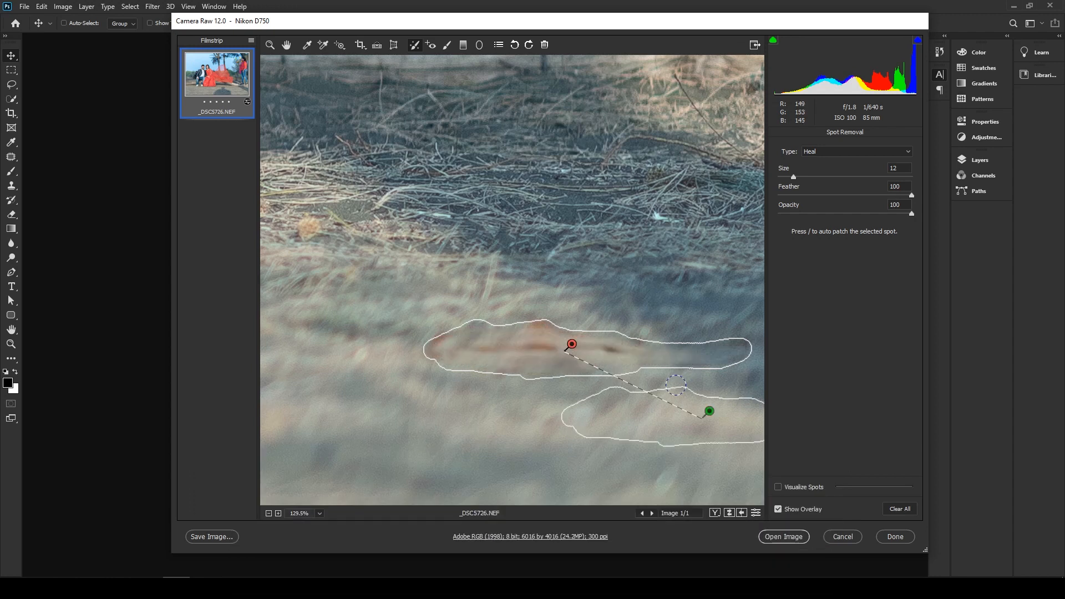
- Heal the white object on the ground at the photo's right edge
{"action": "left_click_drag", "start_coordinate": [682, 245], "coordinate": [244, 208]}
{"action": "left_click_drag", "start_coordinate": [523, 235], "coordinate": [172, 418]}
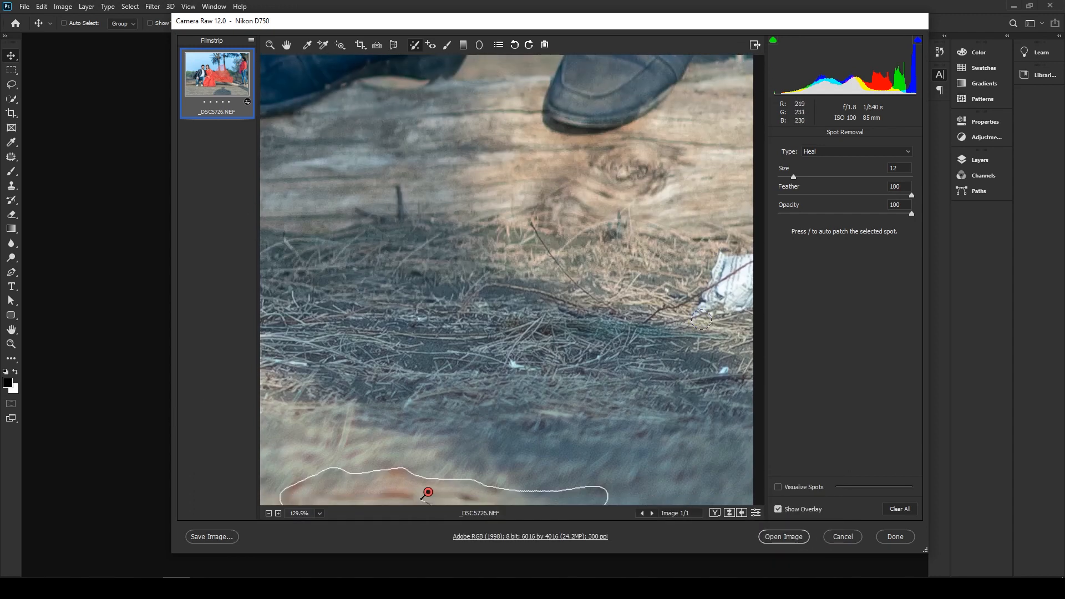
{"action": "left_click_drag", "start_coordinate": [701, 320], "coordinate": [748, 304]}
{"action": "left_click_drag", "start_coordinate": [755, 258], "coordinate": [697, 320]}
- Try to heal the blurred motorcycle behind the seated man with a size 40 brush at 50% zoom, and delete the spot
{"action": "left_click_drag", "start_coordinate": [601, 278], "coordinate": [647, 280]}
{"action": "left_click_drag", "start_coordinate": [466, 100], "coordinate": [482, 276]}
{"action": "left_click_drag", "start_coordinate": [500, 83], "coordinate": [510, 289]}
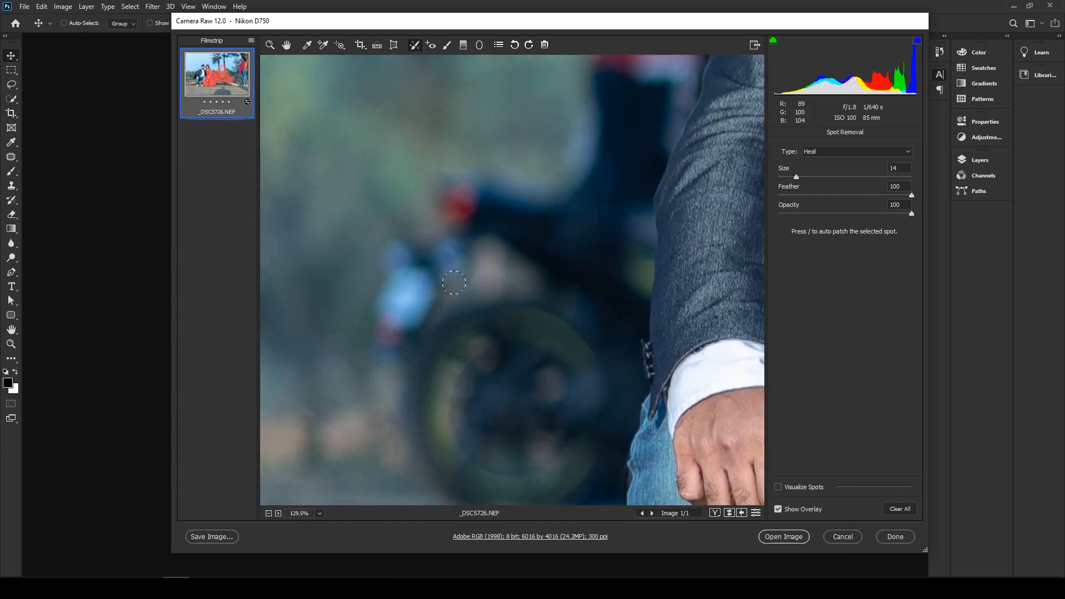
{"action": "mouse_move", "coordinate": [475, 185]}
{"action": "left_mouse_down"}
{"action": "mouse_move", "coordinate": [382, 360]}
{"action": "mouse_move", "coordinate": [460, 466]}
{"action": "mouse_move", "coordinate": [543, 365]}
{"action": "mouse_move", "coordinate": [603, 336]}
{"action": "mouse_move", "coordinate": [460, 286]}
{"action": "mouse_move", "coordinate": [587, 460]}
{"action": "mouse_move", "coordinate": [424, 449]}
{"action": "left_mouse_up"}
{"action": "key", "text": "ctrl+minus"}
{"action": "key", "text": "ctrl+minus"}
{"action": "key", "text": "ctrl+minus"}
{"action": "left_click_drag", "start_coordinate": [476, 485], "coordinate": [283, 304]}
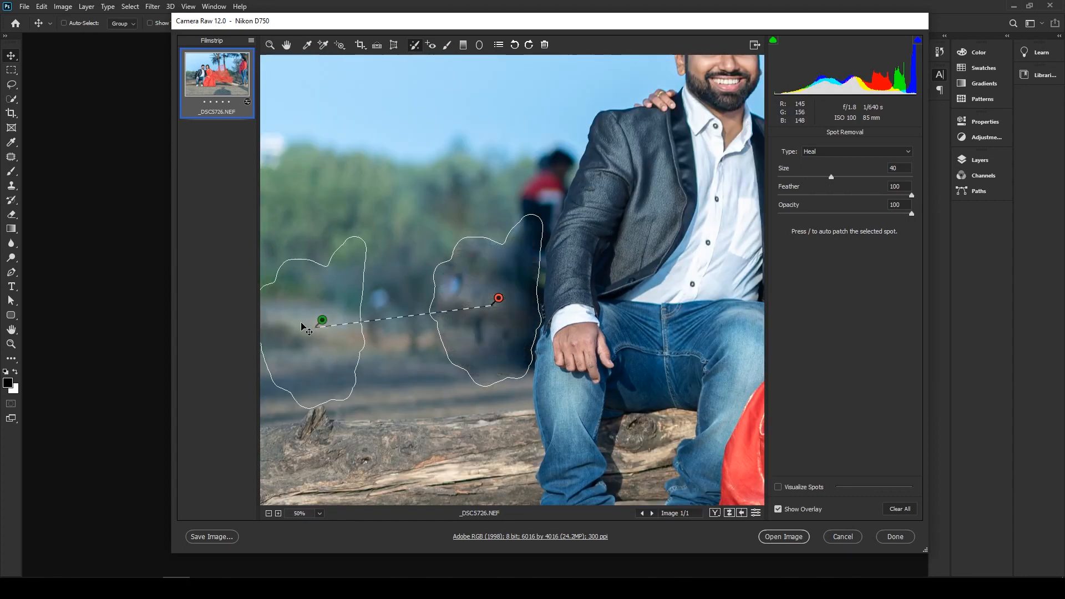
{"action": "key", "text": "Delete"}
- Heal the blue blur and the motorcycle behind the seated man at brush size 40, and the rider at size 28
{"action": "left_click_drag", "start_coordinate": [374, 292], "coordinate": [375, 352]}
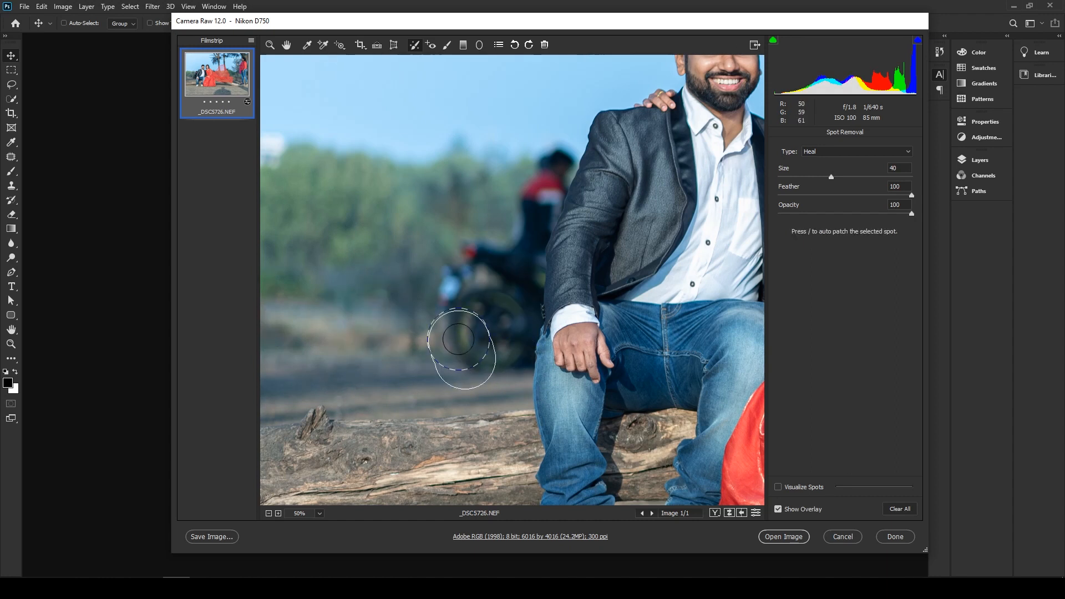
{"action": "left_click_drag", "start_coordinate": [460, 345], "coordinate": [480, 354]}
{"action": "key", "text": "bracketleft"}
{"action": "key", "text": "bracketleft"}
{"action": "key", "text": "bracketleft"}
{"action": "left_click_drag", "start_coordinate": [557, 167], "coordinate": [521, 270]}
{"action": "left_click_drag", "start_coordinate": [451, 249], "coordinate": [420, 273]}
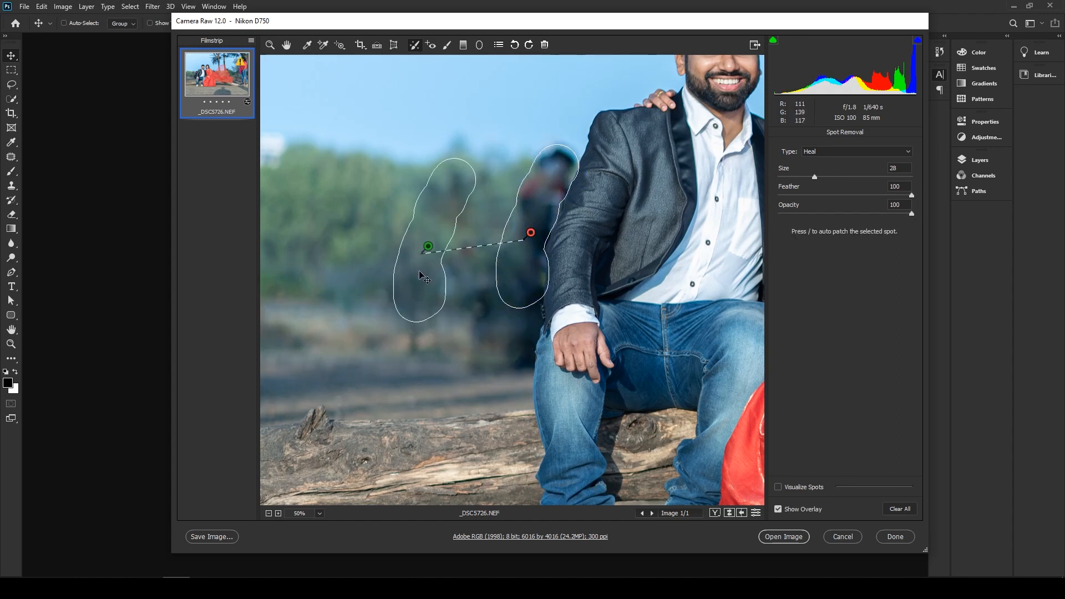
- Heal the remaining traces of the rider's head and body beside the man's shoulder, sampling from the background trees
{"action": "left_click", "coordinate": [504, 182]}
{"action": "left_click_drag", "start_coordinate": [551, 164], "coordinate": [550, 172]}
{"action": "left_click_drag", "start_coordinate": [483, 171], "coordinate": [420, 170]}
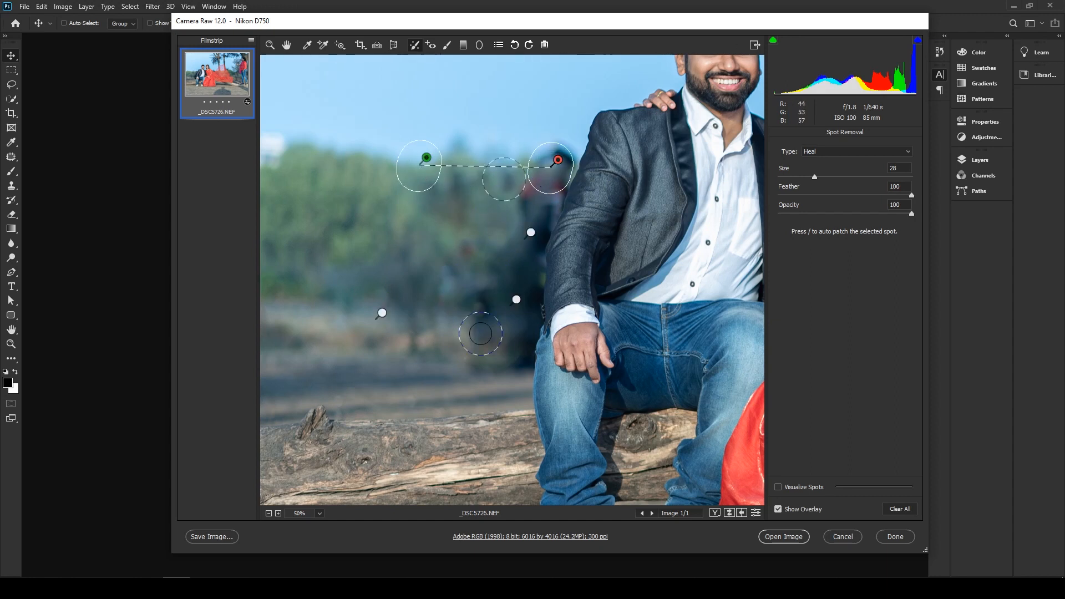
{"action": "mouse_move", "coordinate": [521, 275]}
{"action": "left_mouse_down"}
{"action": "mouse_move", "coordinate": [560, 146]}
{"action": "mouse_move", "coordinate": [415, 204]}
{"action": "left_mouse_up"}
- Clean up the leftover motorcycle and rider traces along the man's jacket with a size 16 healing brush
{"action": "key", "text": "bracketleft"}
{"action": "key", "text": "bracketleft"}
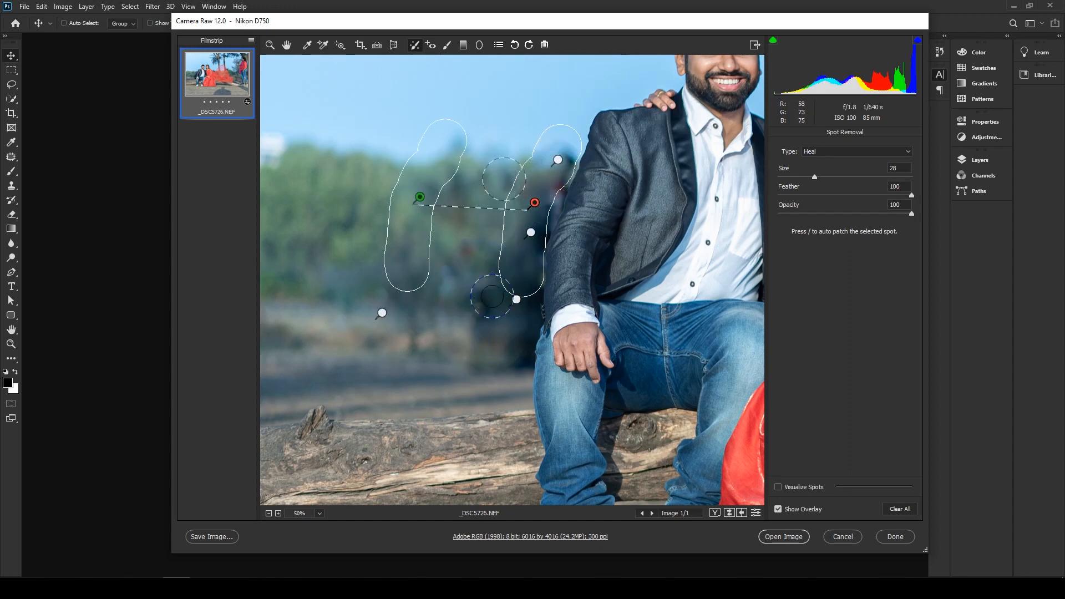
{"action": "key", "text": "["}
{"action": "left_click_drag", "start_coordinate": [417, 321], "coordinate": [420, 371]}
{"action": "left_click_drag", "start_coordinate": [482, 336], "coordinate": [481, 296]}
{"action": "left_click_drag", "start_coordinate": [482, 252], "coordinate": [461, 268]}
{"action": "mouse_move", "coordinate": [567, 167]}
{"action": "left_mouse_down"}
{"action": "mouse_move", "coordinate": [548, 210]}
{"action": "mouse_move", "coordinate": [378, 218]}
{"action": "mouse_move", "coordinate": [533, 270]}
{"action": "mouse_move", "coordinate": [528, 299]}
{"action": "left_mouse_up"}
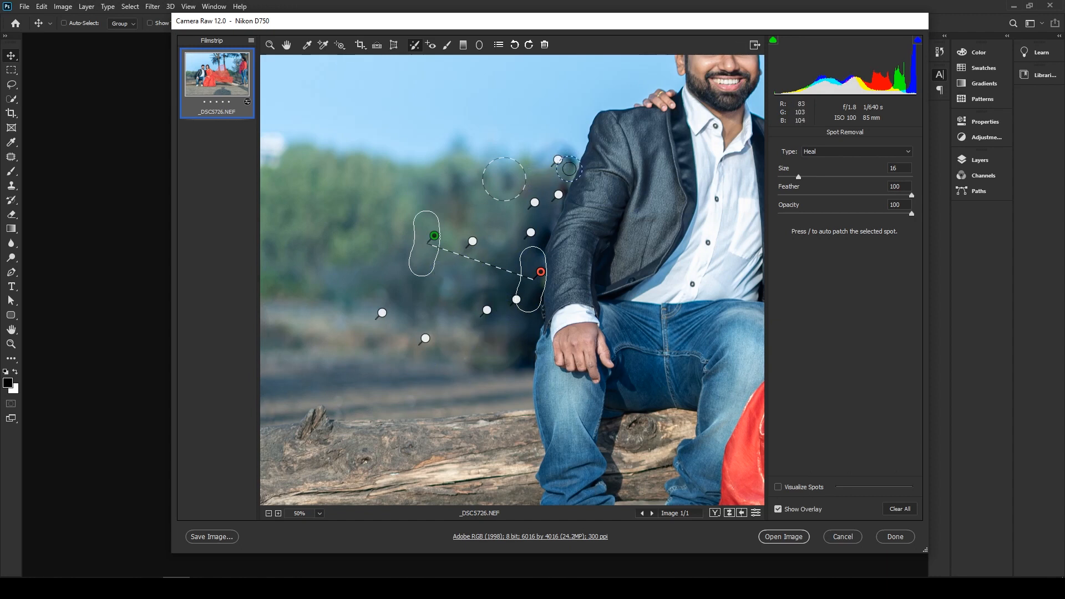
{"action": "left_click_drag", "start_coordinate": [567, 157], "coordinate": [550, 203]}
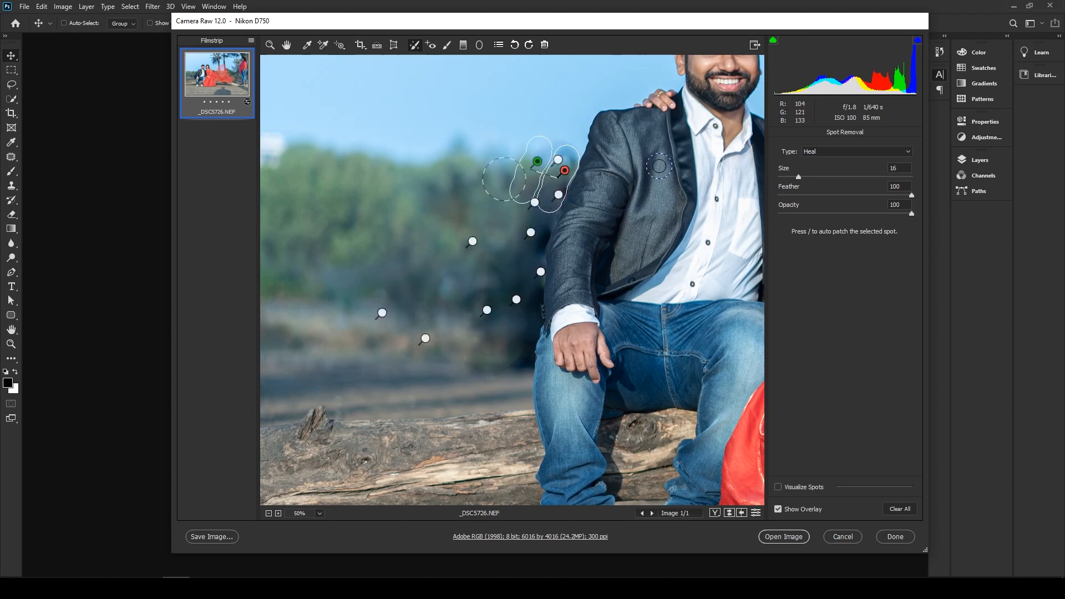
- Zoom to 200% on the woman's face and heal the marks on her jaw and beside her eyebrow at brush size 9
{"action": "left_click_drag", "start_coordinate": [696, 156], "coordinate": [252, 342]}
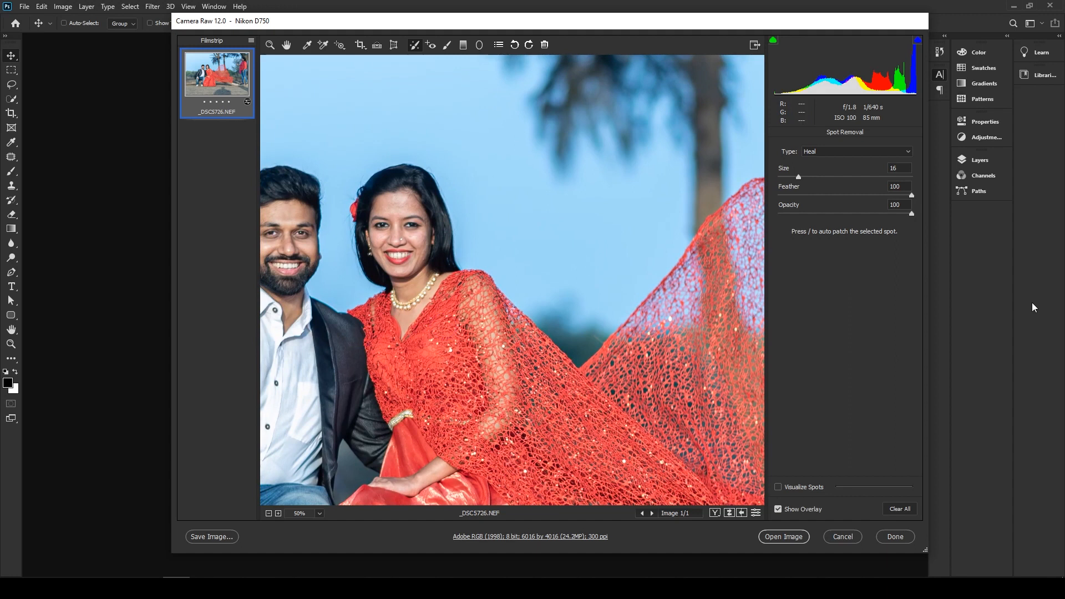
{"action": "key", "text": "ctrl+plus"}
{"action": "key", "text": "ctrl+plus"}
{"action": "key", "text": "ctrl+plus"}
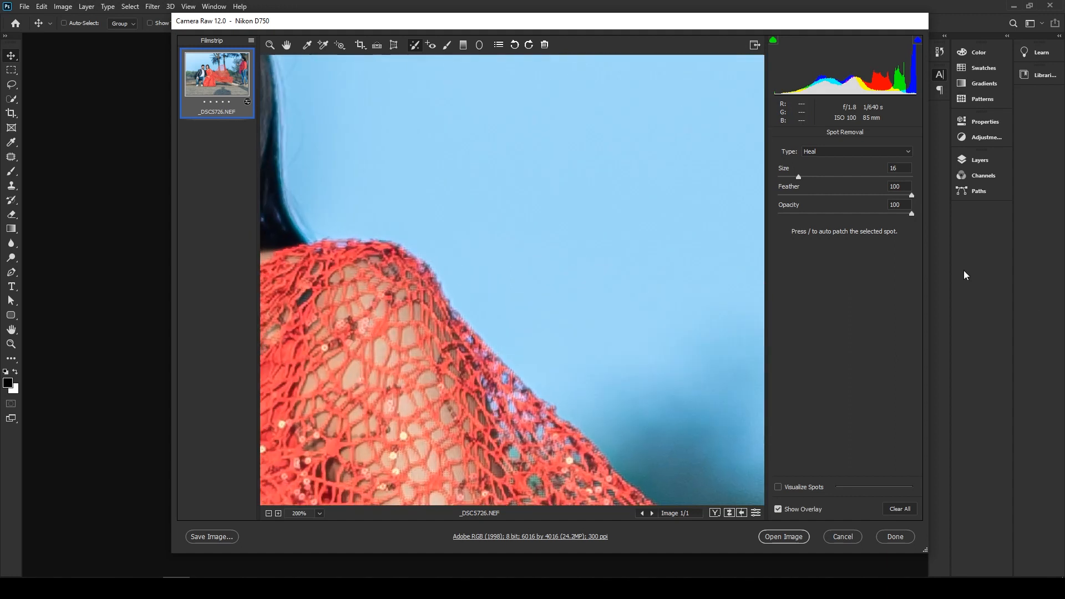
{"action": "left_click_drag", "start_coordinate": [487, 220], "coordinate": [713, 257]}
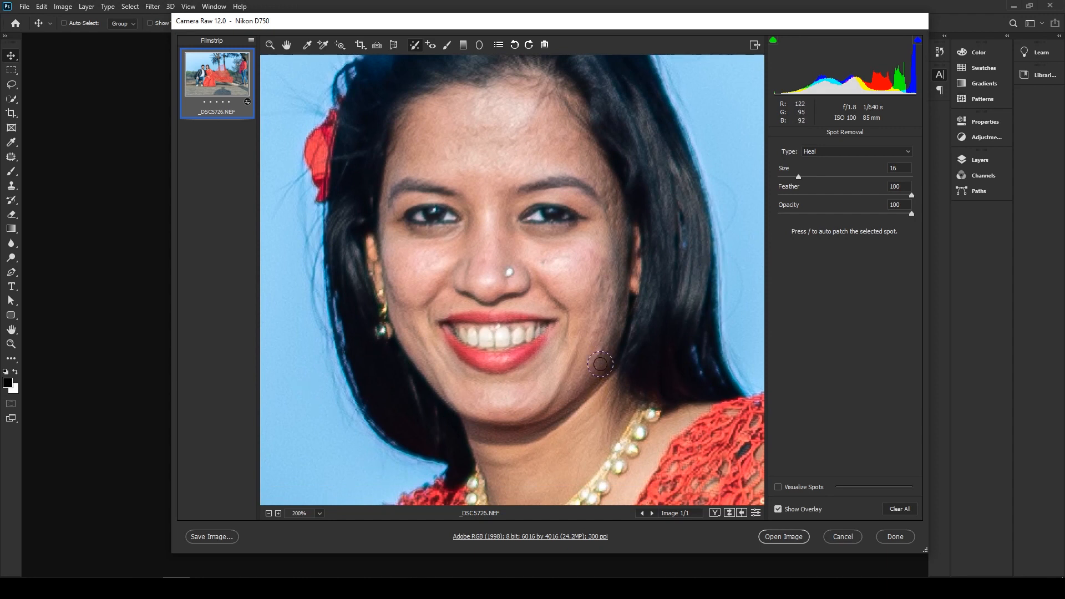
{"action": "key", "text": "bracketleft"}
{"action": "key", "text": "bracketleft"}
{"action": "key", "text": "bracketleft"}
{"action": "key", "text": "bracketleft"}
{"action": "key", "text": "bracketleft"}
{"action": "key", "text": "bracketleft"}
{"action": "key", "text": "bracketleft"}
{"action": "left_click_drag", "start_coordinate": [601, 348], "coordinate": [590, 365]}
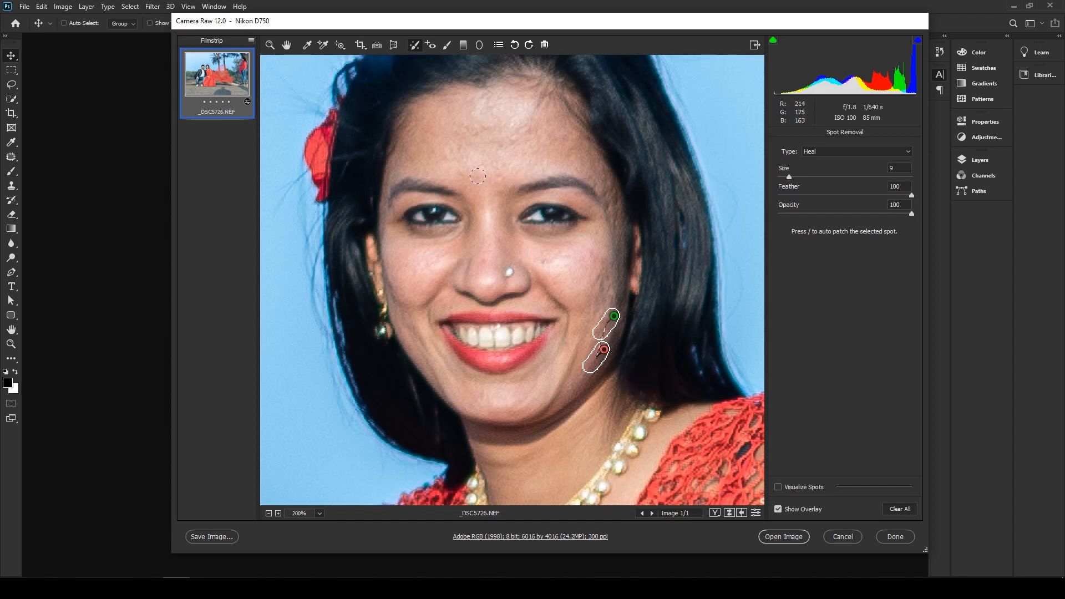
{"action": "mouse_move", "coordinate": [605, 188]}
{"action": "left_mouse_down"}
{"action": "mouse_move", "coordinate": [610, 211]}
{"action": "mouse_move", "coordinate": [610, 192]}
{"action": "left_mouse_up"}
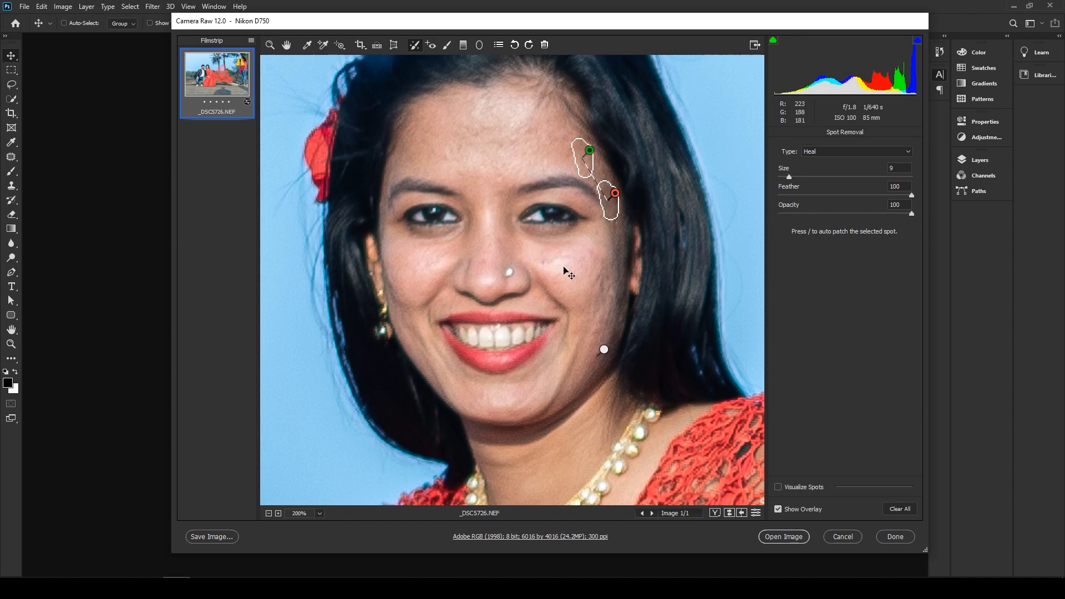
- Heal the blemishes on the woman's cheek beside her nose and on the outer cheek, shifting the latter's source near her temple
{"action": "left_click", "coordinate": [560, 265]}
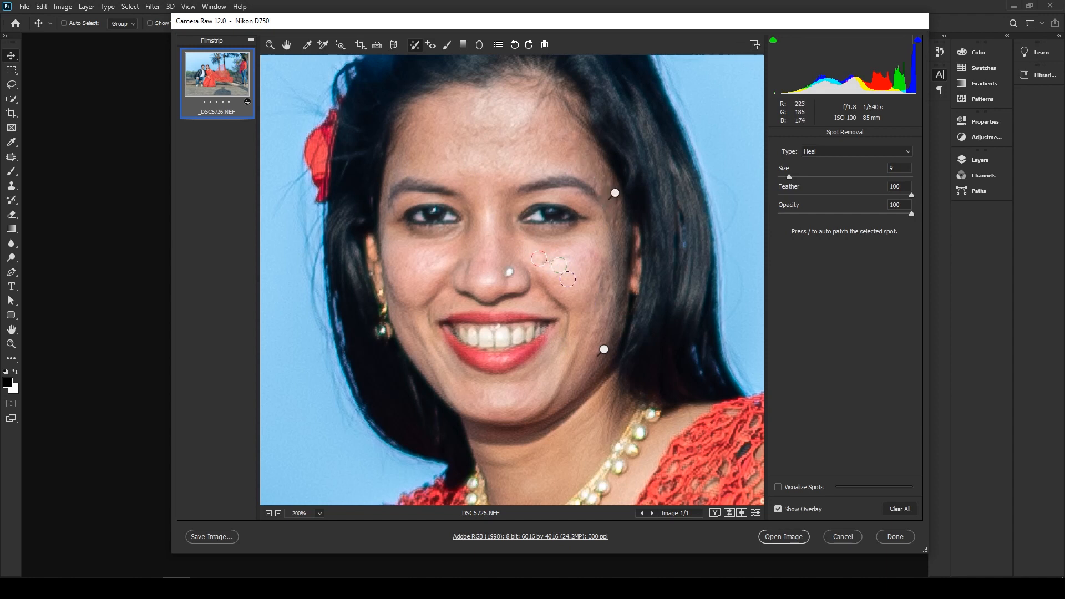
{"action": "mouse_move", "coordinate": [563, 266]}
{"action": "left_mouse_down"}
{"action": "mouse_move", "coordinate": [575, 273]}
{"action": "mouse_move", "coordinate": [549, 261]}
{"action": "left_mouse_up"}
{"action": "mouse_move", "coordinate": [601, 276]}
{"action": "left_mouse_down"}
{"action": "mouse_move", "coordinate": [610, 294]}
{"action": "mouse_move", "coordinate": [593, 289]}
{"action": "mouse_move", "coordinate": [597, 275]}
{"action": "left_mouse_up"}
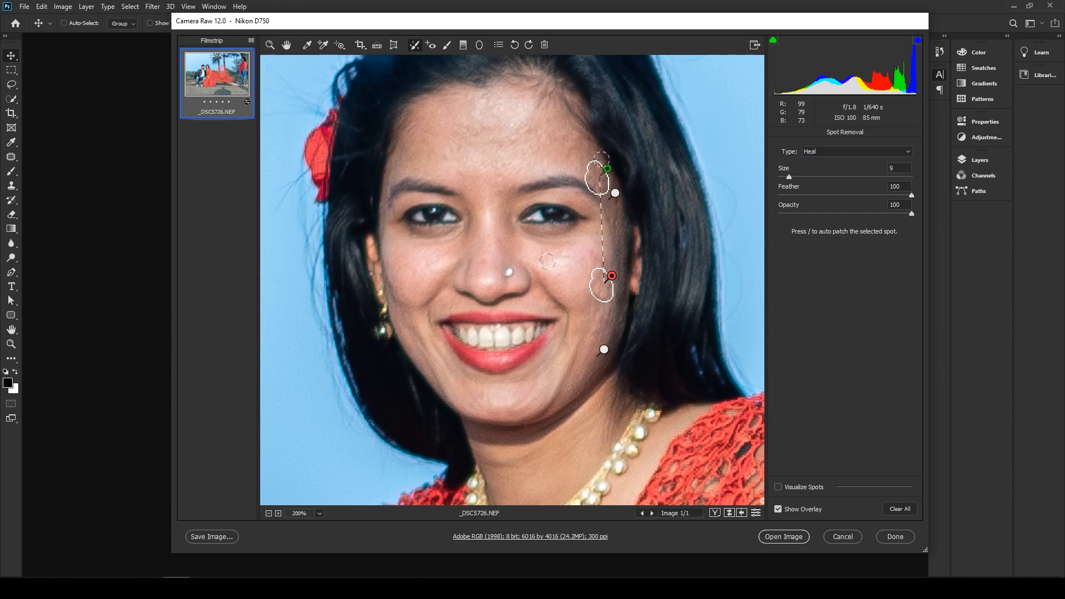
{"action": "left_click_drag", "start_coordinate": [599, 179], "coordinate": [595, 168]}
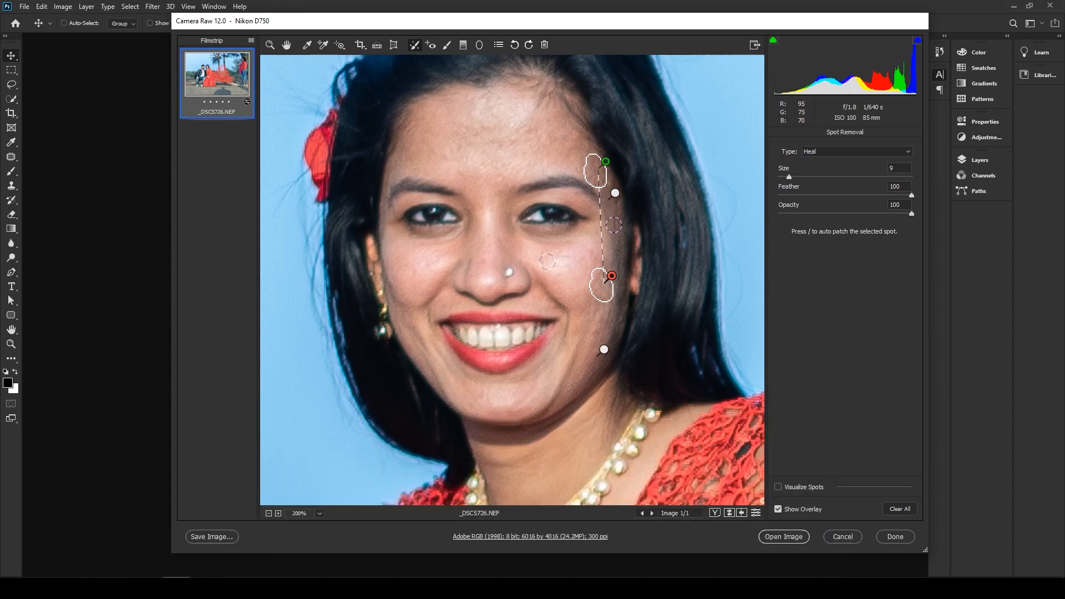
- Heal the mark at the outer side of the woman's eye and the spot on her forehead, adjusting the forehead spot's position
{"action": "left_click_drag", "start_coordinate": [613, 231], "coordinate": [614, 201]}
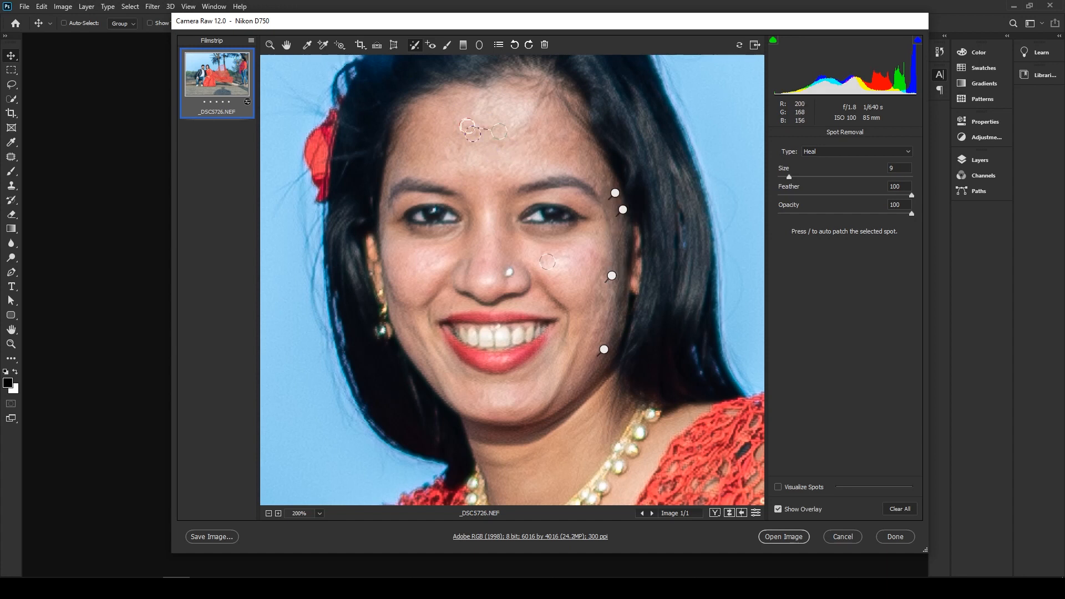
{"action": "left_click", "coordinate": [475, 132]}
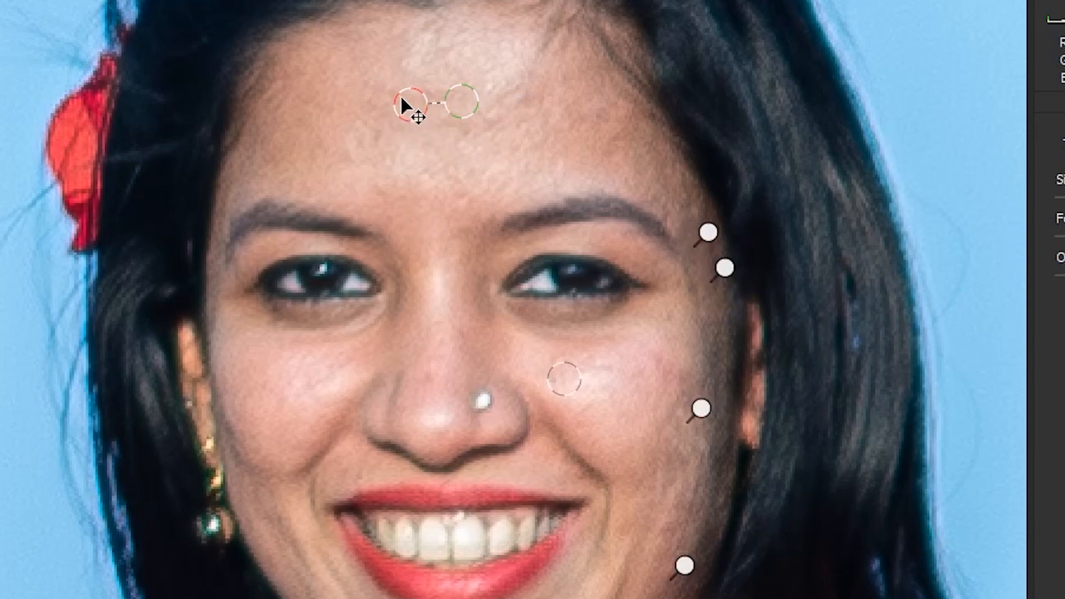
{"action": "mouse_move", "coordinate": [413, 113]}
{"action": "left_mouse_down"}
{"action": "mouse_move", "coordinate": [393, 97]}
{"action": "mouse_move", "coordinate": [419, 114]}
{"action": "left_mouse_up"}
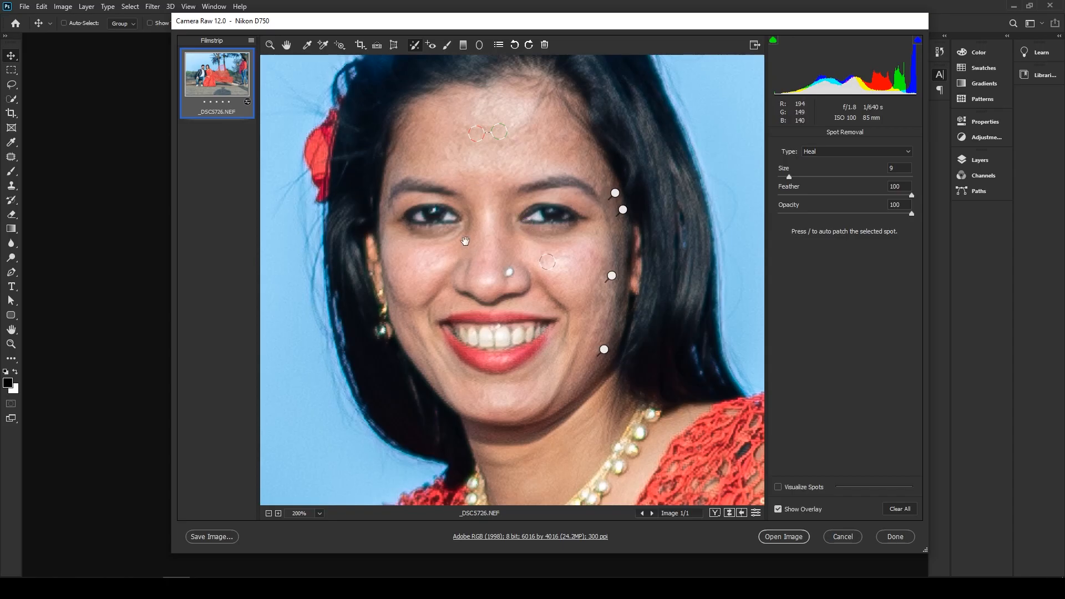
- Heal the mark on the side of the man's nose with the healing brush reduced to size 7
{"action": "left_click_drag", "start_coordinate": [399, 215], "coordinate": [794, 217]}
{"action": "left_click_drag", "start_coordinate": [529, 243], "coordinate": [637, 259]}
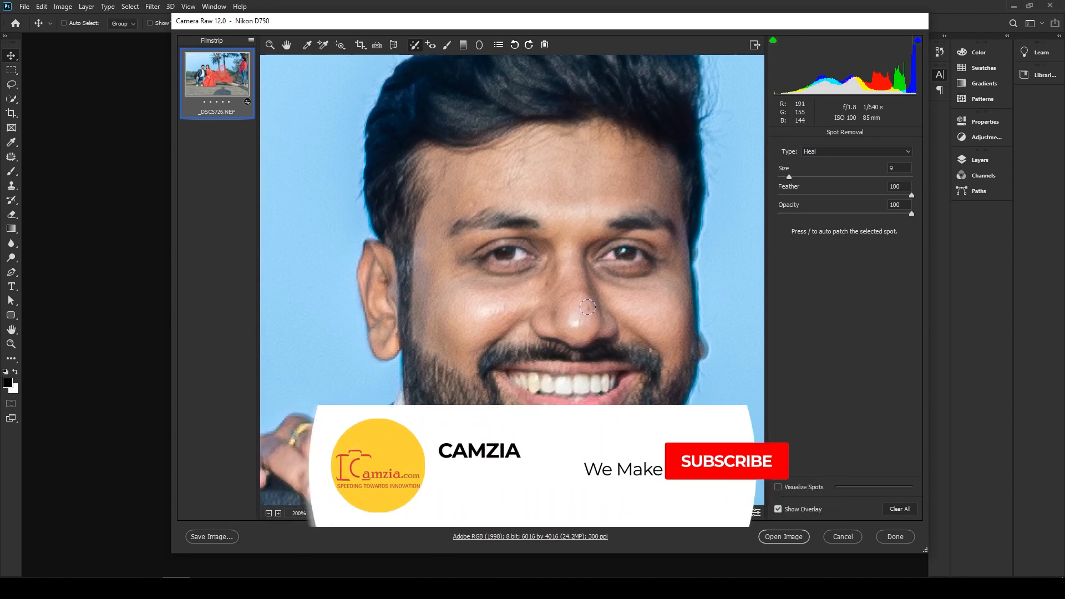
{"action": "key", "text": "bracketleft"}
{"action": "key", "text": "bracketleft"}
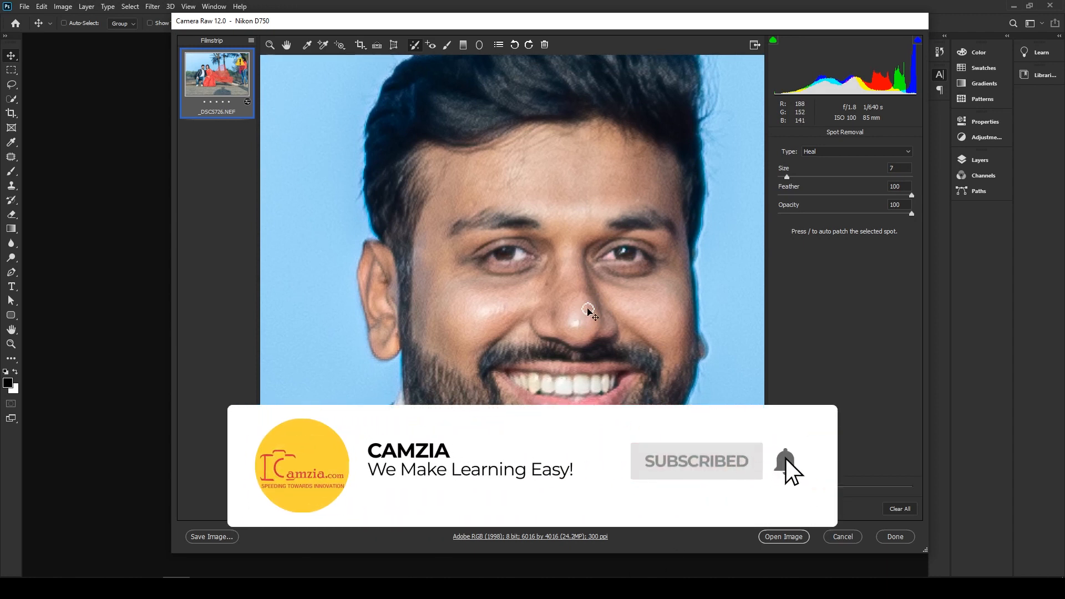
{"action": "left_click", "coordinate": [588, 310]}
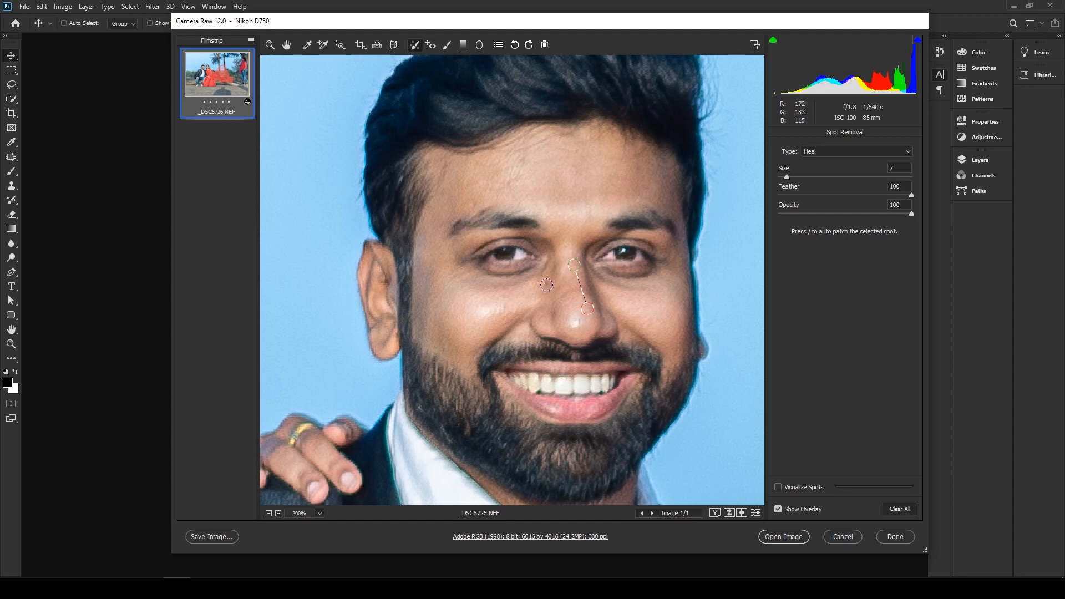
{"action": "left_click", "coordinate": [552, 321]}
- Heal the two marks on the back of the man's hand near the knuckles, shifting the first spot's source higher along the finger
{"action": "left_click_drag", "start_coordinate": [642, 303], "coordinate": [608, 142]}
{"action": "left_click_drag", "start_coordinate": [493, 336], "coordinate": [599, 162]}
{"action": "left_click_drag", "start_coordinate": [448, 317], "coordinate": [593, 70]}
{"action": "left_click_drag", "start_coordinate": [582, 174], "coordinate": [468, 254]}
{"action": "left_click_drag", "start_coordinate": [668, 216], "coordinate": [265, 199]}
{"action": "left_click_drag", "start_coordinate": [434, 208], "coordinate": [681, 166]}
{"action": "left_click_drag", "start_coordinate": [453, 230], "coordinate": [726, 220]}
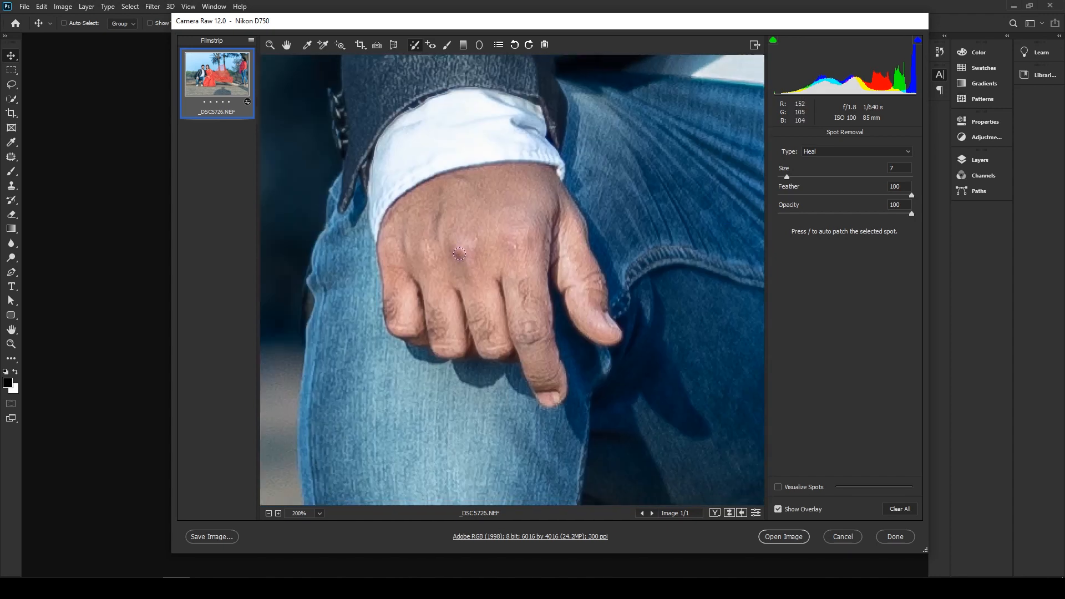
{"action": "left_click_drag", "start_coordinate": [457, 253], "coordinate": [463, 257]}
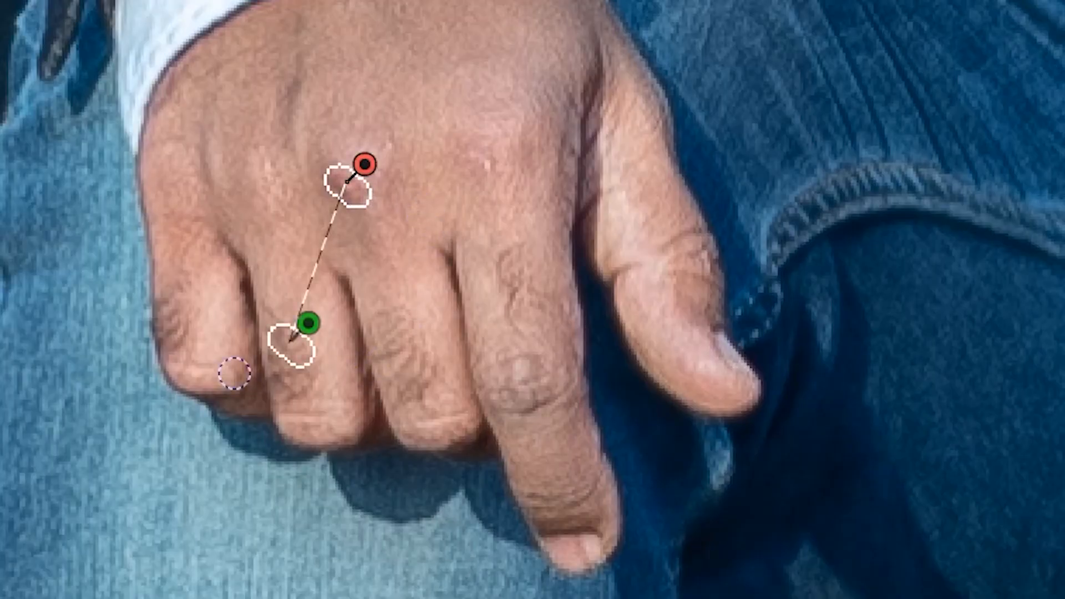
{"action": "left_click_drag", "start_coordinate": [286, 348], "coordinate": [281, 286]}
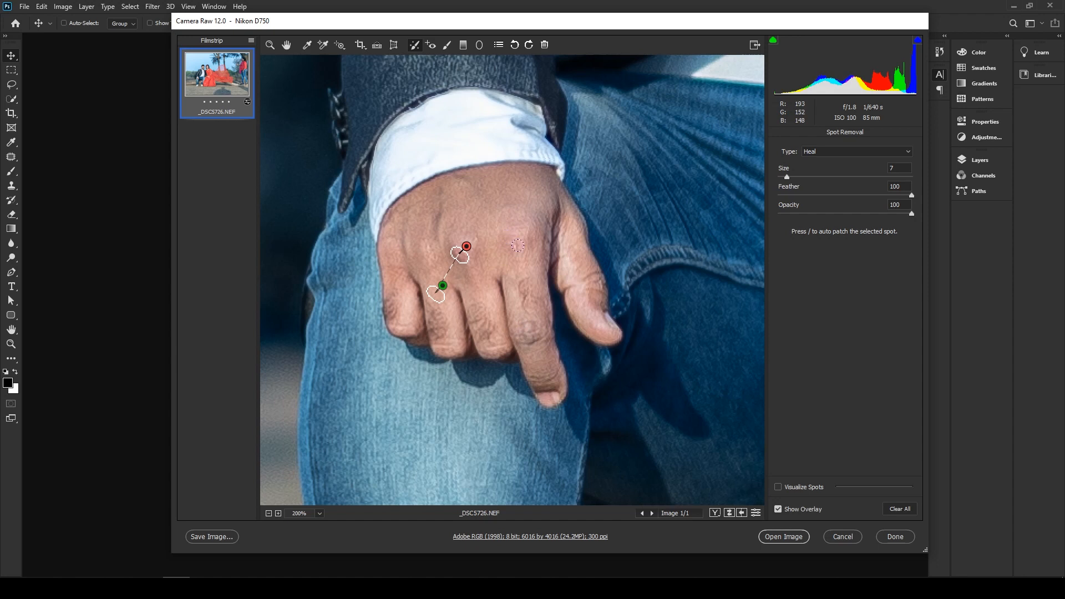
{"action": "left_click", "coordinate": [510, 241]}
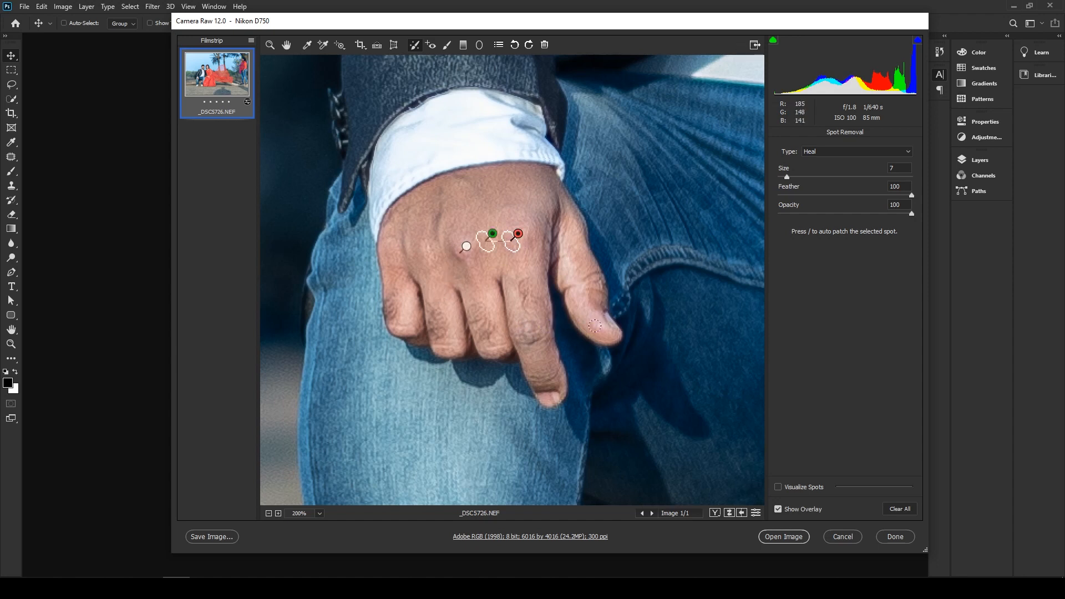
- Inspect the woman's neckline and the man's face, neck and shirt collar for remaining blemishes
{"action": "left_click_drag", "start_coordinate": [574, 247], "coordinate": [285, 273]}
{"action": "left_click_drag", "start_coordinate": [560, 272], "coordinate": [117, 285]}
{"action": "left_click_drag", "start_coordinate": [407, 324], "coordinate": [39, 438]}
{"action": "left_click_drag", "start_coordinate": [443, 300], "coordinate": [271, 431]}
{"action": "left_click_drag", "start_coordinate": [455, 266], "coordinate": [488, 546]}
{"action": "left_click_drag", "start_coordinate": [495, 328], "coordinate": [783, 509]}
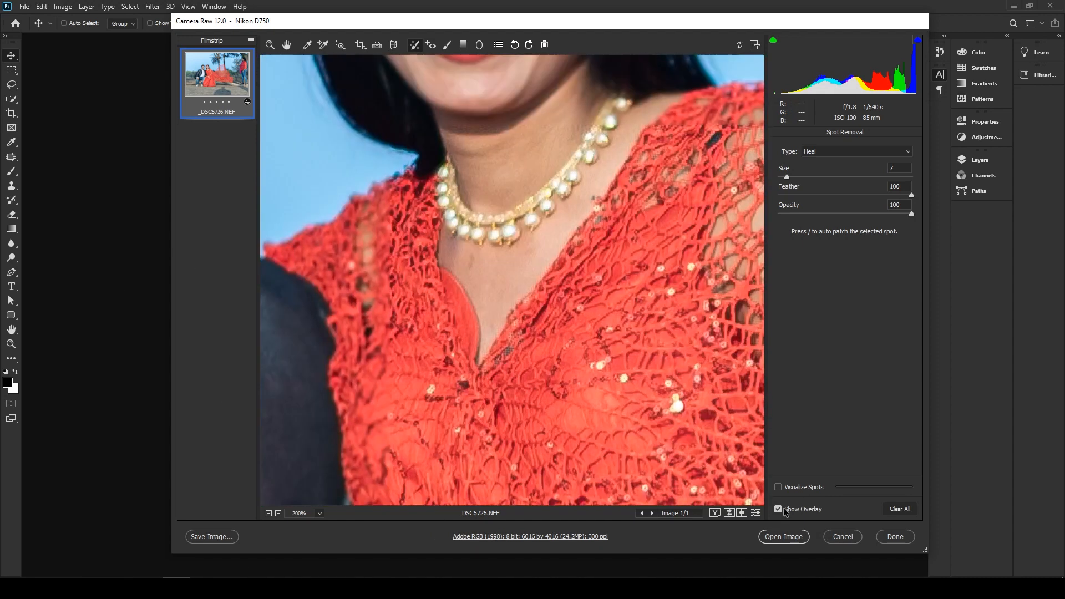
{"action": "left_click_drag", "start_coordinate": [459, 285], "coordinate": [866, 401]}
{"action": "left_click_drag", "start_coordinate": [761, 368], "coordinate": [825, 368]}
{"action": "left_click_drag", "start_coordinate": [632, 366], "coordinate": [743, 411]}
{"action": "left_click_drag", "start_coordinate": [589, 417], "coordinate": [661, 413]}
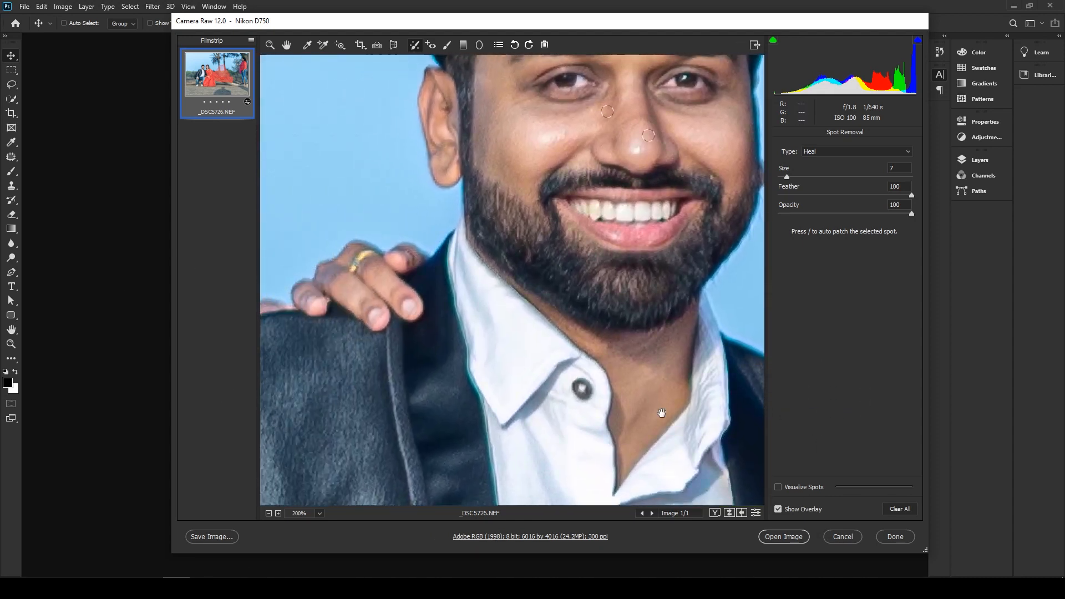
{"action": "left_click_drag", "start_coordinate": [578, 384], "coordinate": [421, 279]}
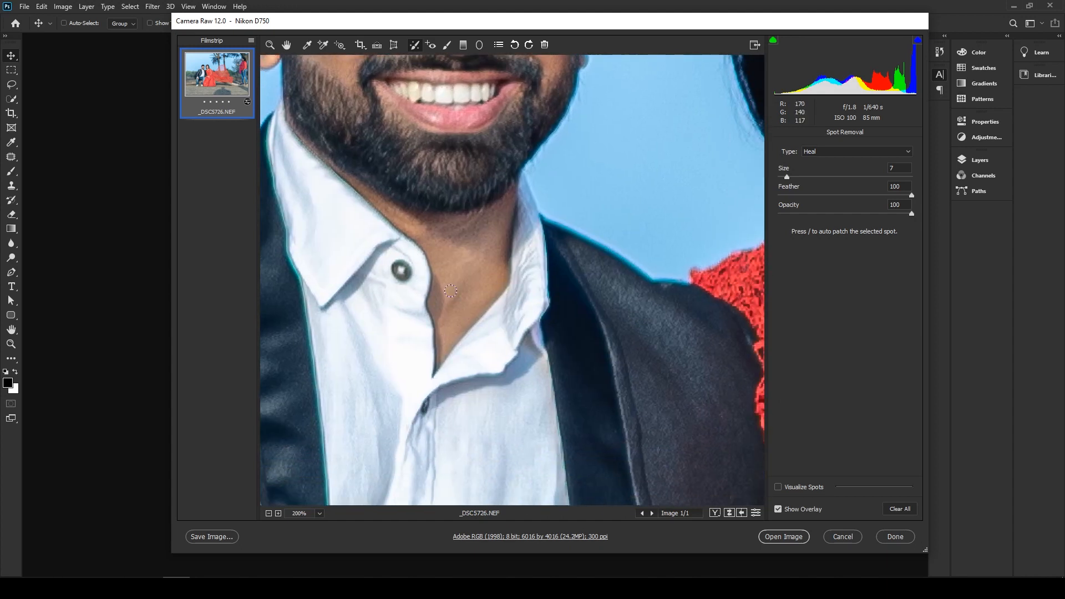
- Compare the photo with and without the spot removal edits, and fit the whole image in view
{"action": "key", "text": "ctrl+minus"}
{"action": "key", "text": "ctrl+minus"}
{"action": "key", "text": "ctrl+minus"}
{"action": "key", "text": "ctrl+minus"}
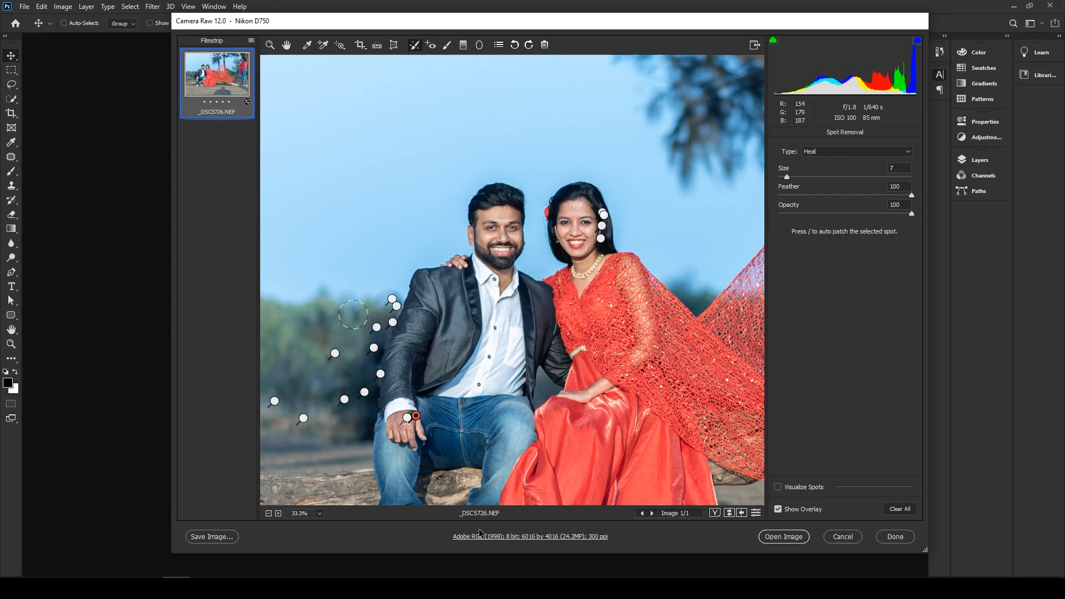
{"action": "left_click_drag", "start_coordinate": [593, 405], "coordinate": [474, 208]}
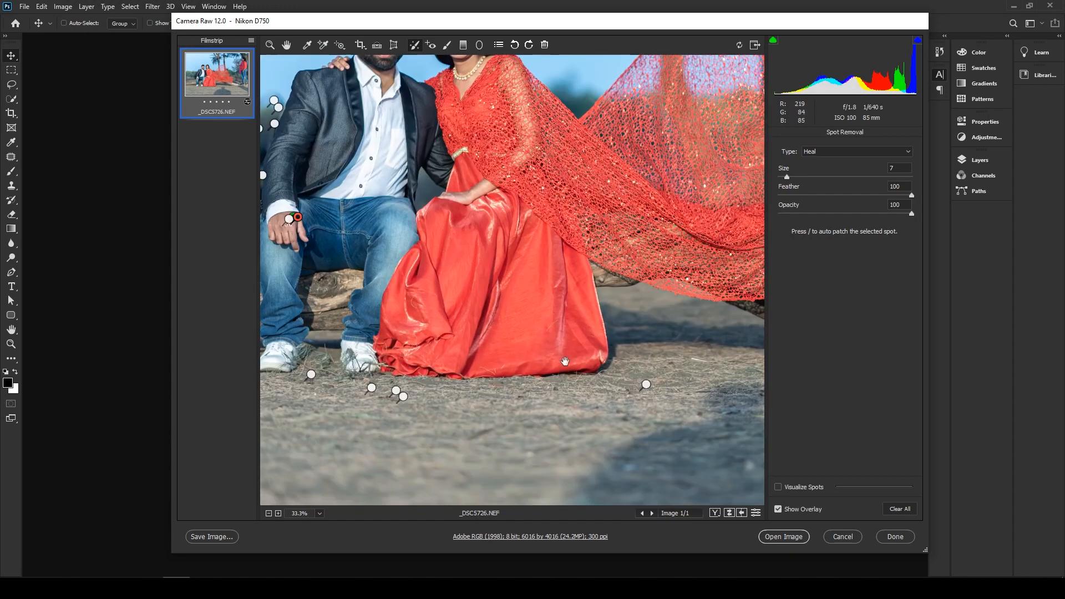
{"action": "left_click_drag", "start_coordinate": [565, 361], "coordinate": [617, 473]}
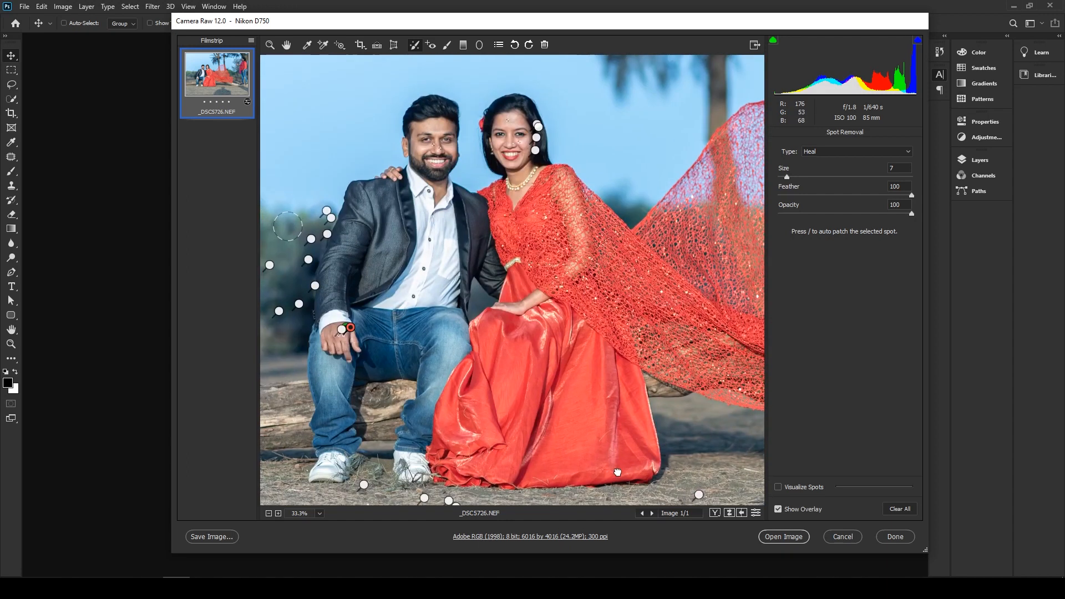
{"action": "left_click", "coordinate": [756, 513]}
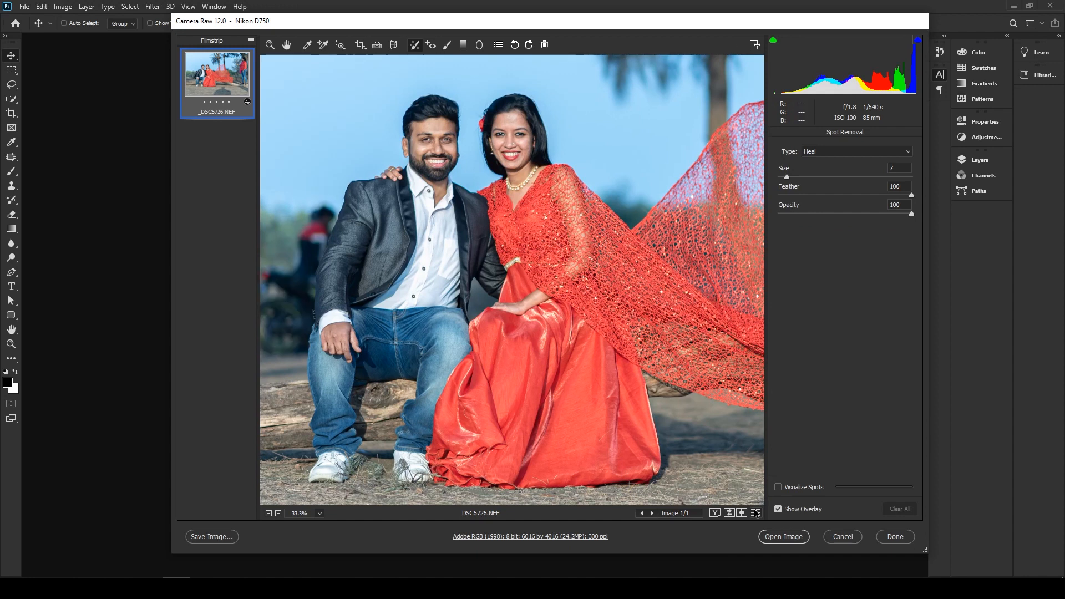
{"action": "left_click", "coordinate": [756, 513]}
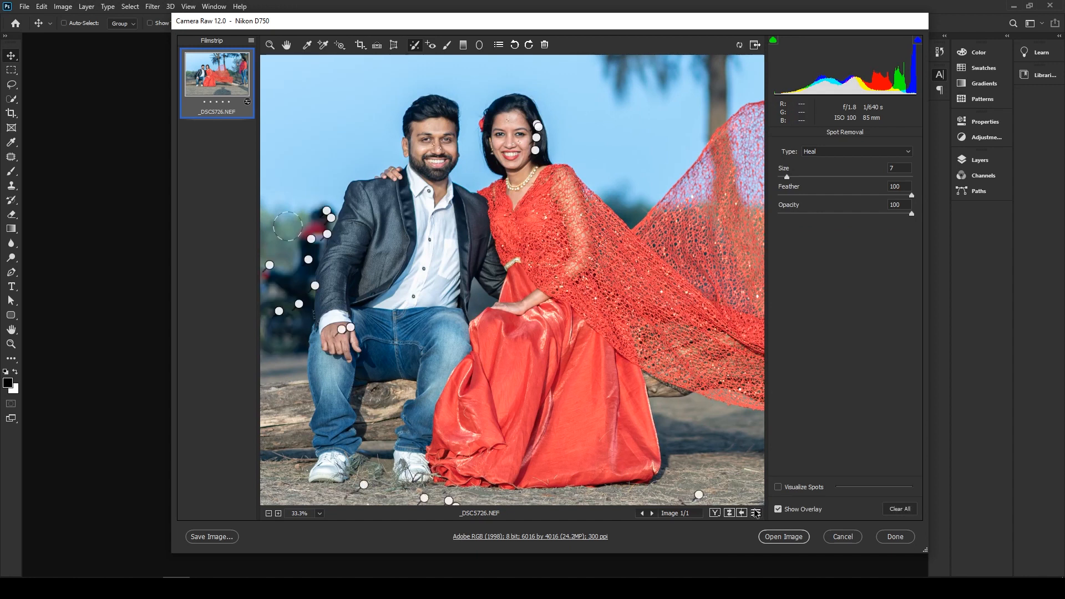
{"action": "key", "text": "ctrl+0"}
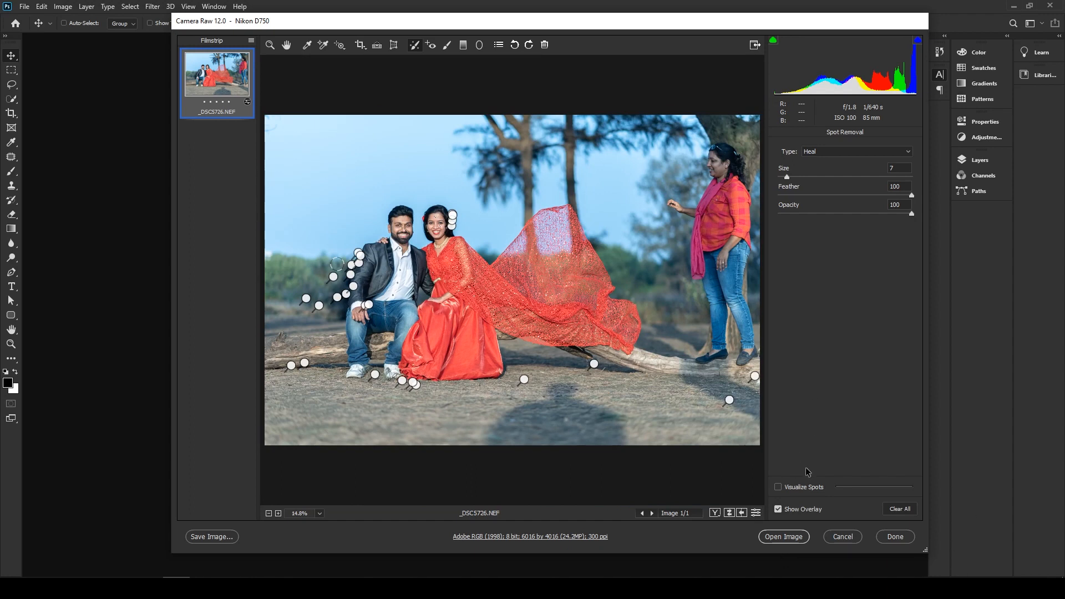
- Leave Spot Removal and set the Greens saturation to +53 in the HSL adjustments, checking the background foliage up close
{"action": "left_click", "coordinate": [286, 44]}
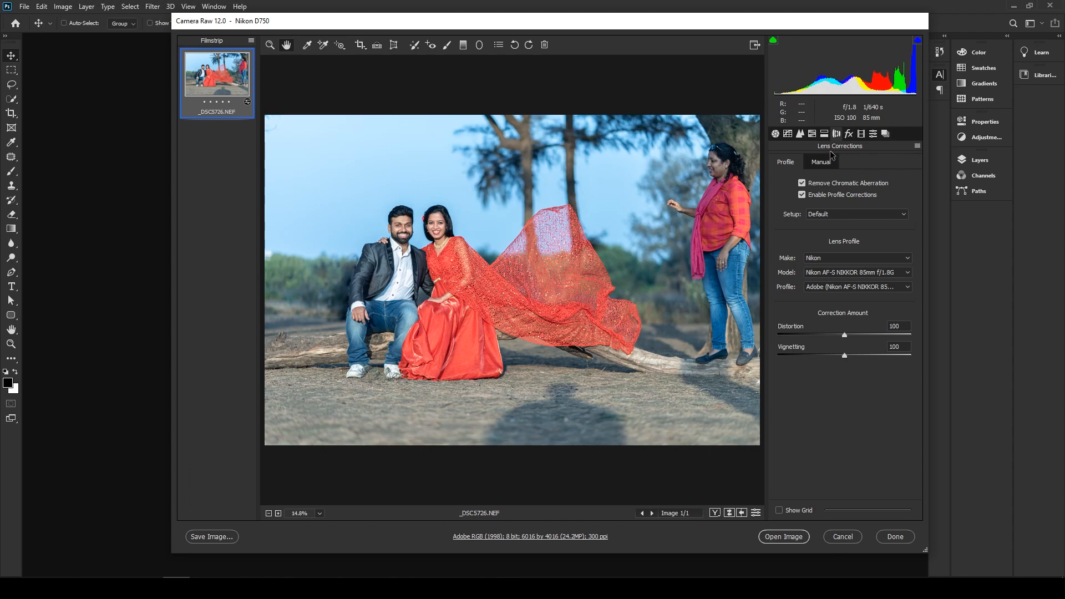
{"action": "left_click", "coordinate": [824, 134]}
{"action": "left_click", "coordinate": [814, 134]}
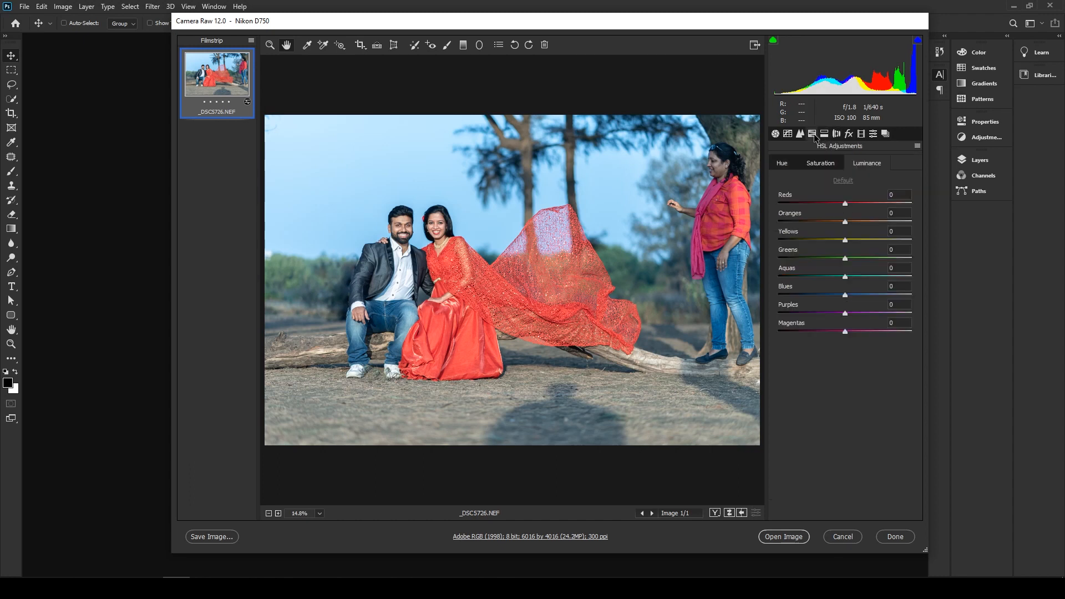
{"action": "left_click", "coordinate": [826, 167]}
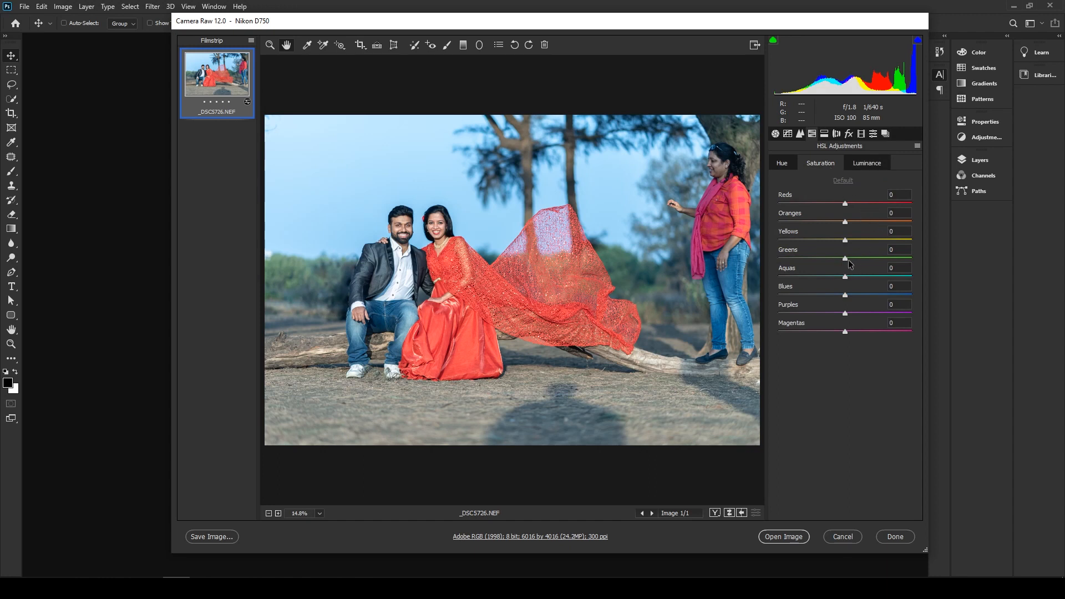
{"action": "left_click_drag", "start_coordinate": [847, 261], "coordinate": [879, 261]}
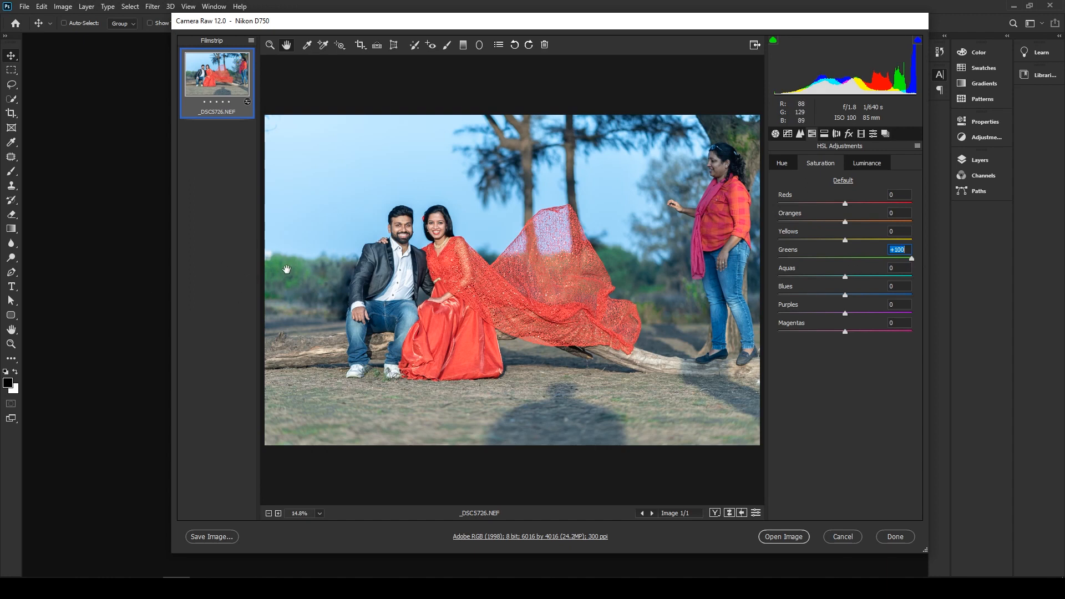
{"action": "key", "text": "z"}
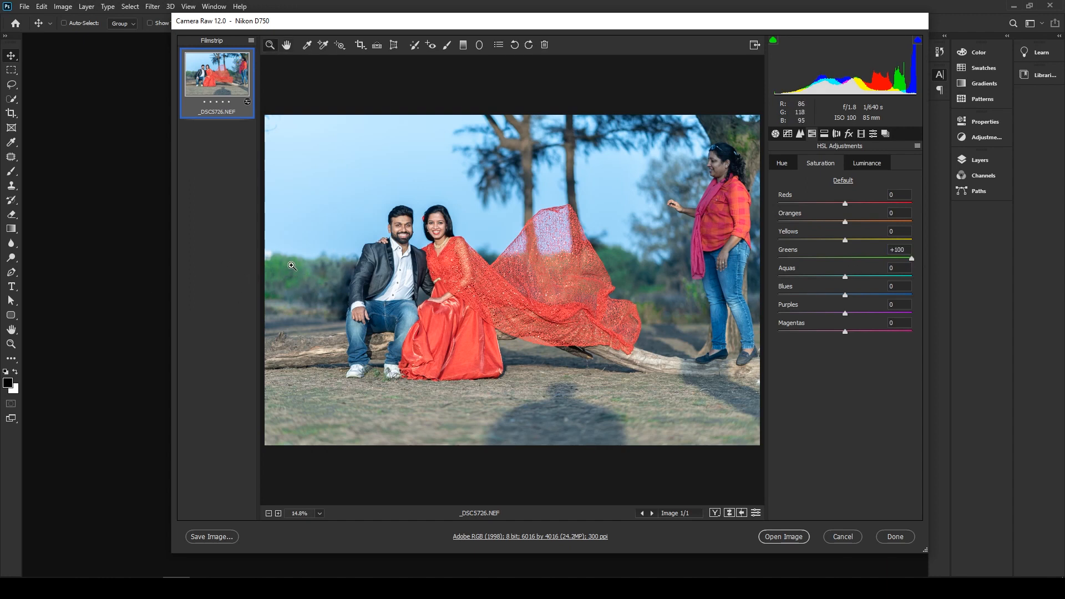
{"action": "left_click_drag", "start_coordinate": [292, 271], "coordinate": [358, 343]}
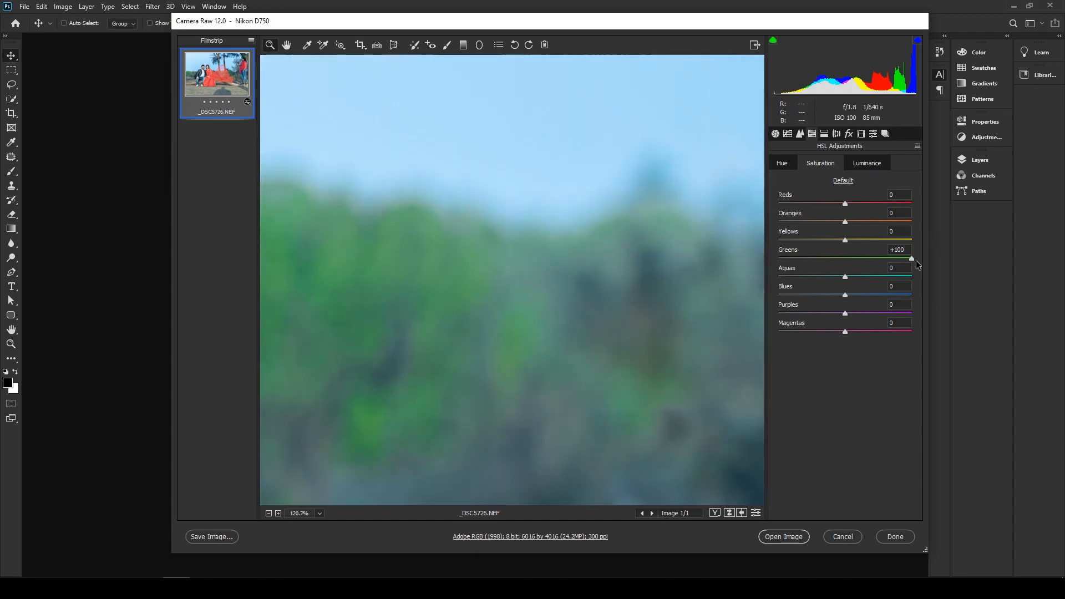
{"action": "left_click_drag", "start_coordinate": [912, 257], "coordinate": [893, 263]}
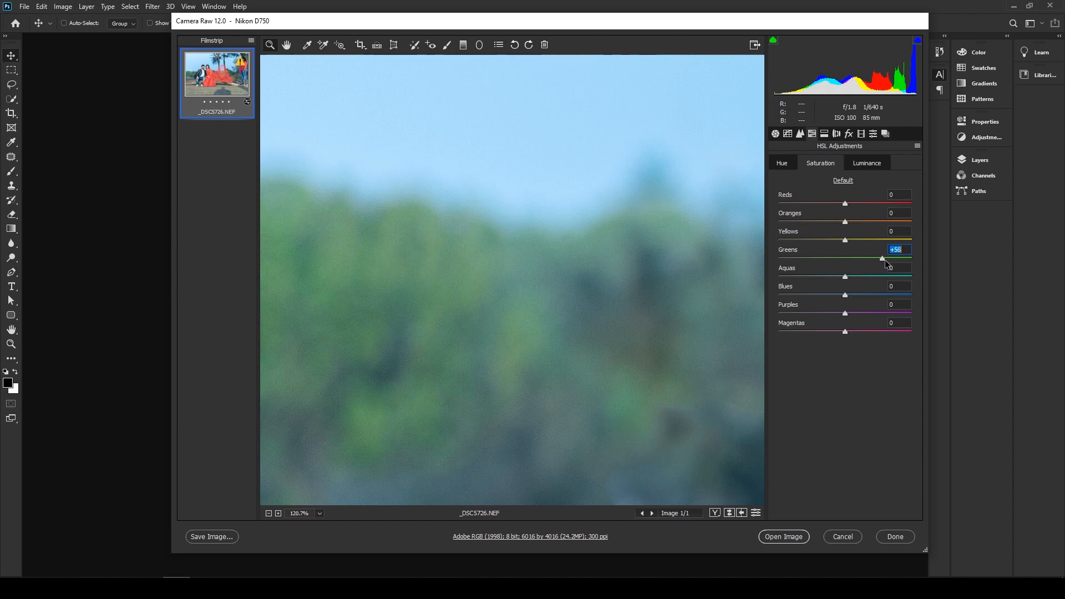
{"action": "left_click_drag", "start_coordinate": [884, 260], "coordinate": [883, 259]}
{"action": "left_click_drag", "start_coordinate": [522, 353], "coordinate": [438, 307]}
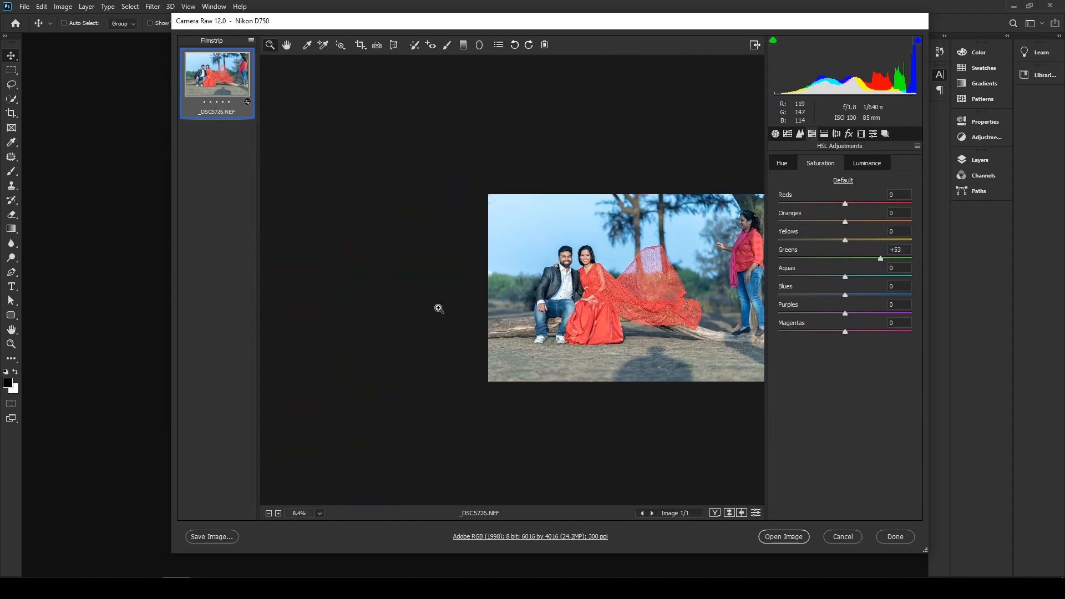
{"action": "left_click_drag", "start_coordinate": [712, 267], "coordinate": [566, 290]}
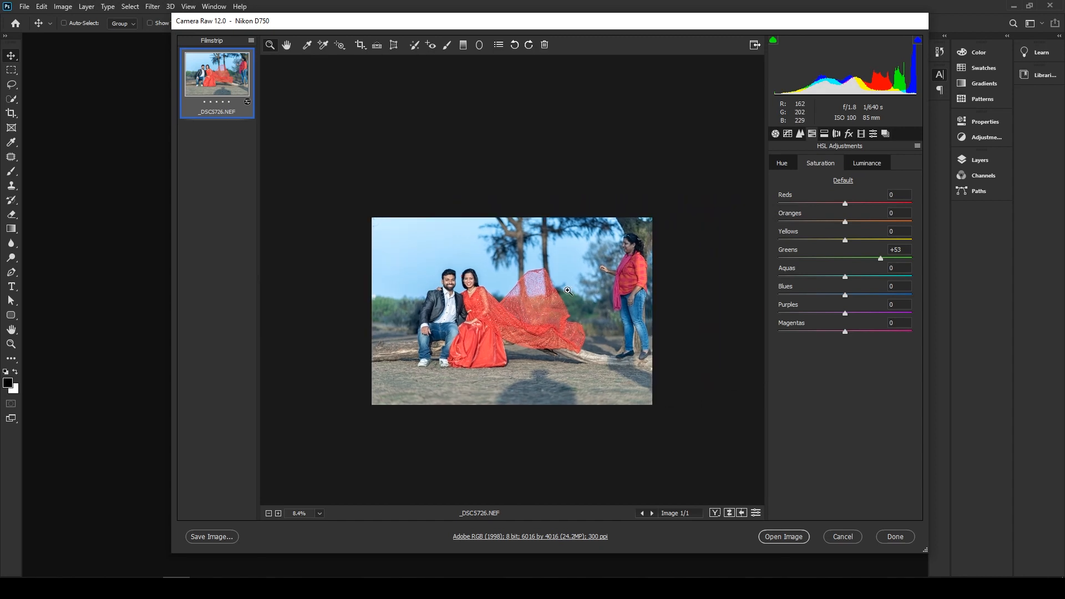
{"action": "left_click", "coordinate": [567, 290]}
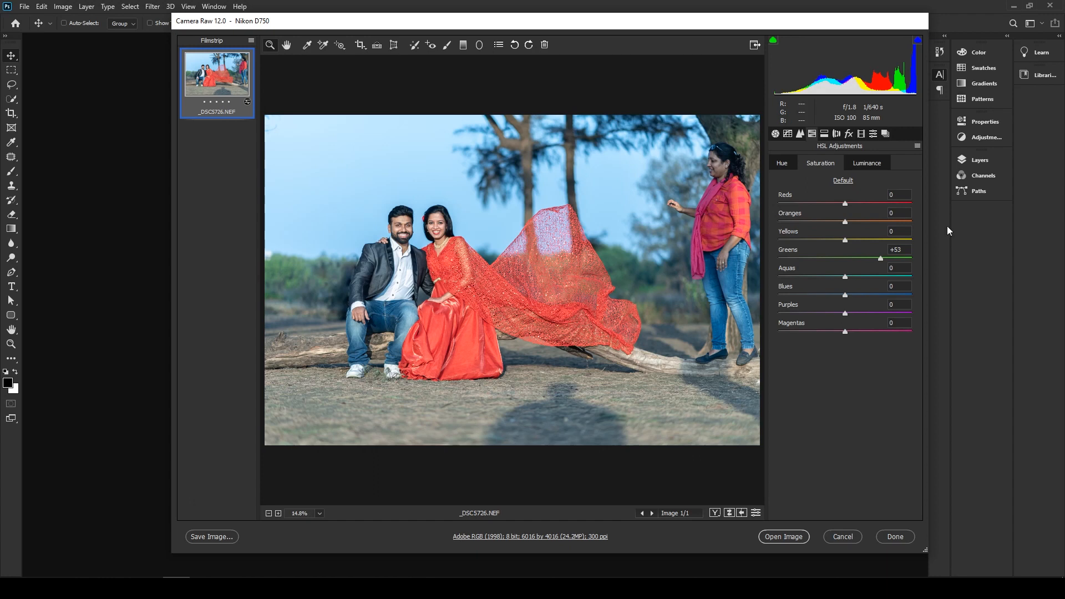
- Add grain with an amount of 8 in the effects settings, checking it up close on the couple
{"action": "left_click", "coordinate": [848, 135]}
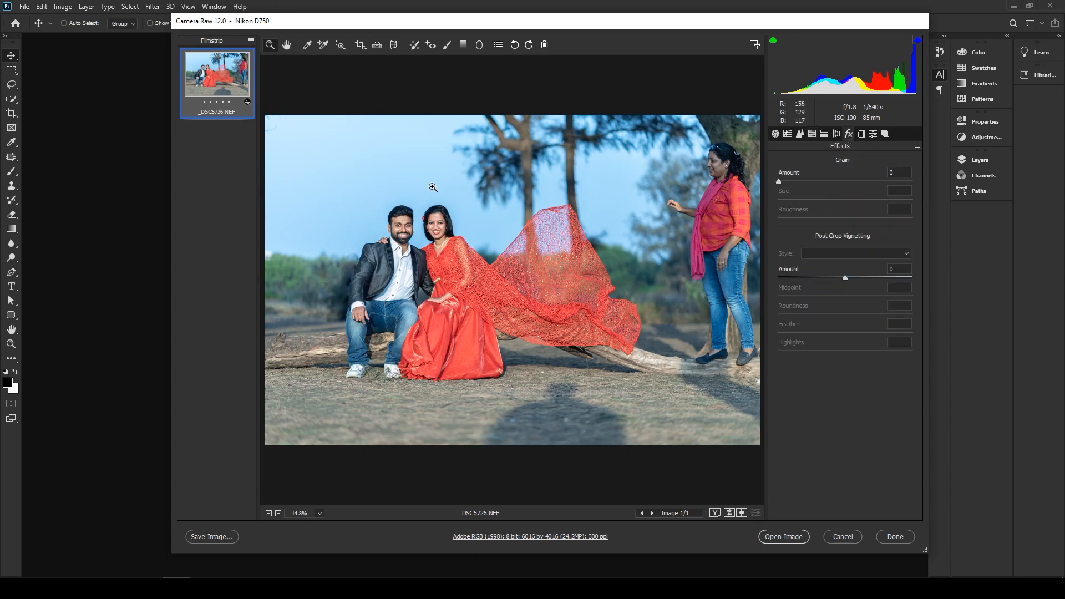
{"action": "left_click_drag", "start_coordinate": [420, 219], "coordinate": [473, 309]}
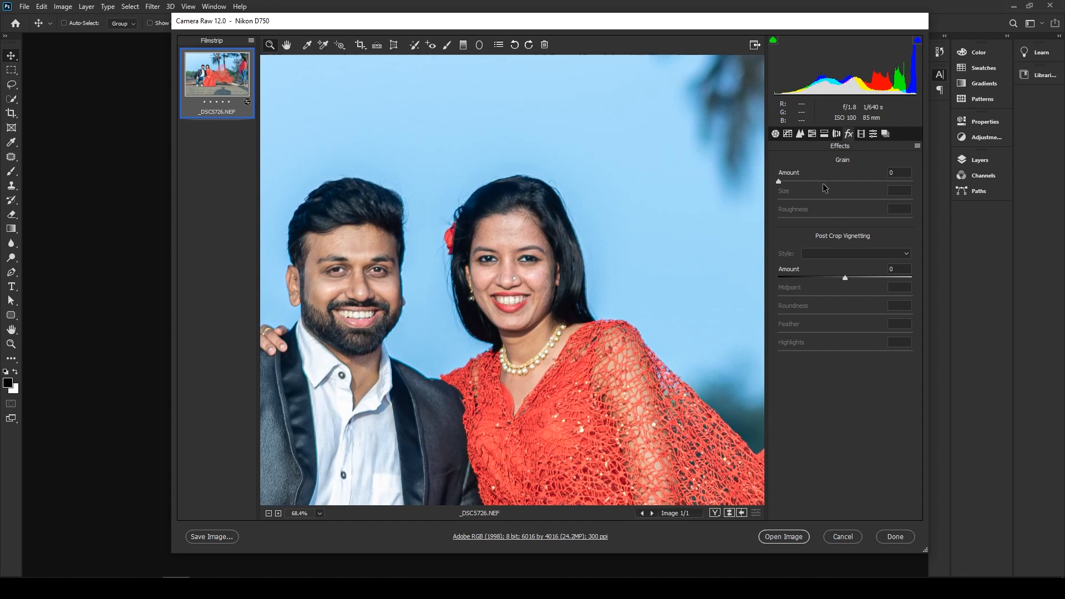
{"action": "left_click_drag", "start_coordinate": [778, 182], "coordinate": [895, 193]}
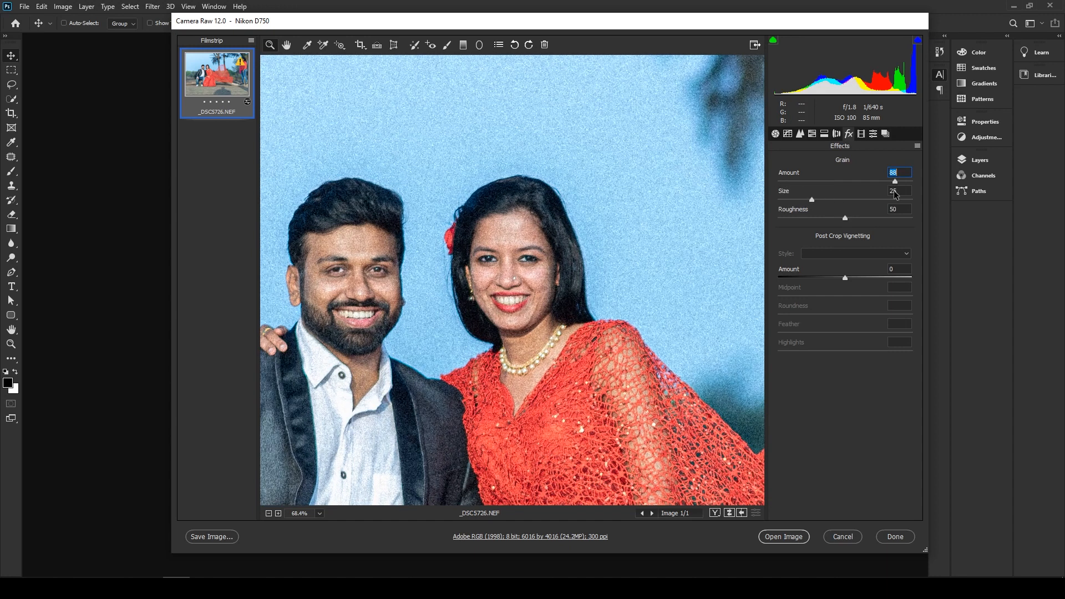
{"action": "left_click_drag", "start_coordinate": [815, 191], "coordinate": [790, 185]}
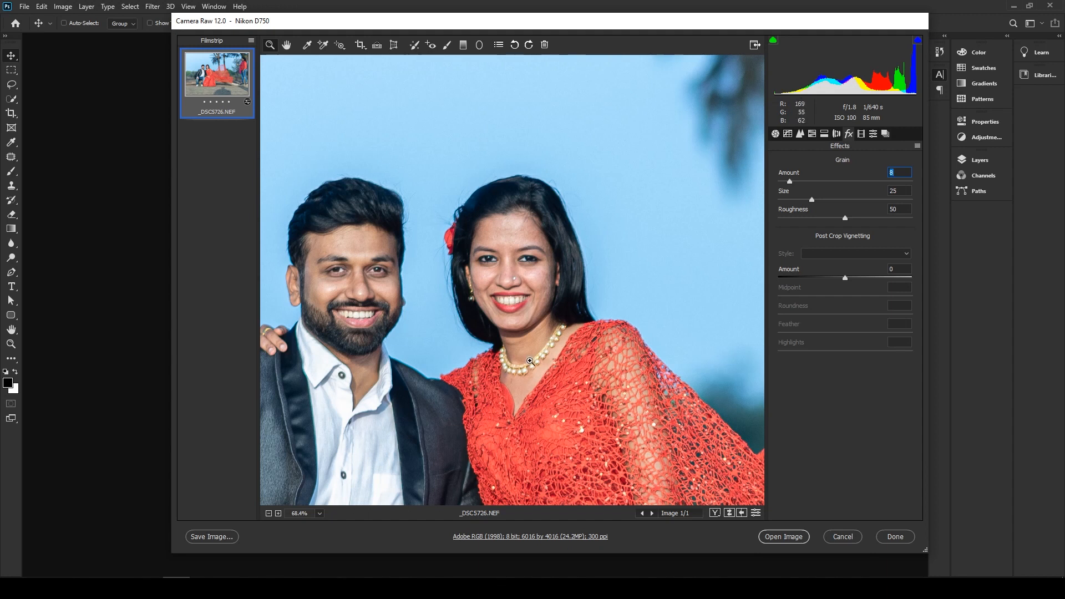
{"action": "left_click_drag", "start_coordinate": [503, 258], "coordinate": [493, 320]}
{"action": "left_click_drag", "start_coordinate": [516, 384], "coordinate": [481, 350]}
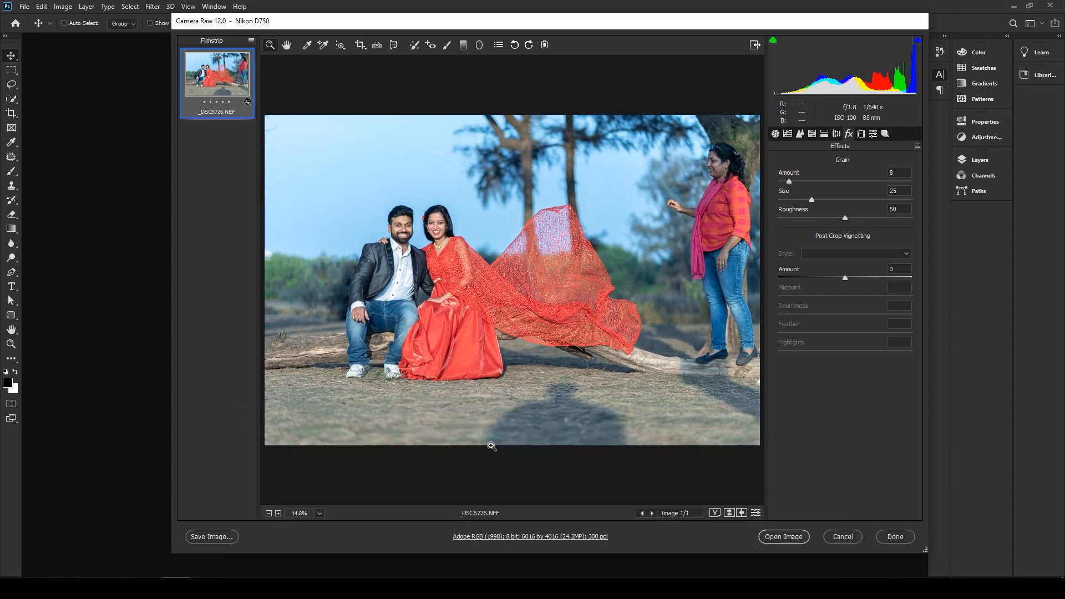
- Reset the Radial Filter's local correction settings, set Exposure to -2.95 and place a large ellipse centred on the couple to darken the surroundings
{"action": "left_click", "coordinate": [479, 47]}
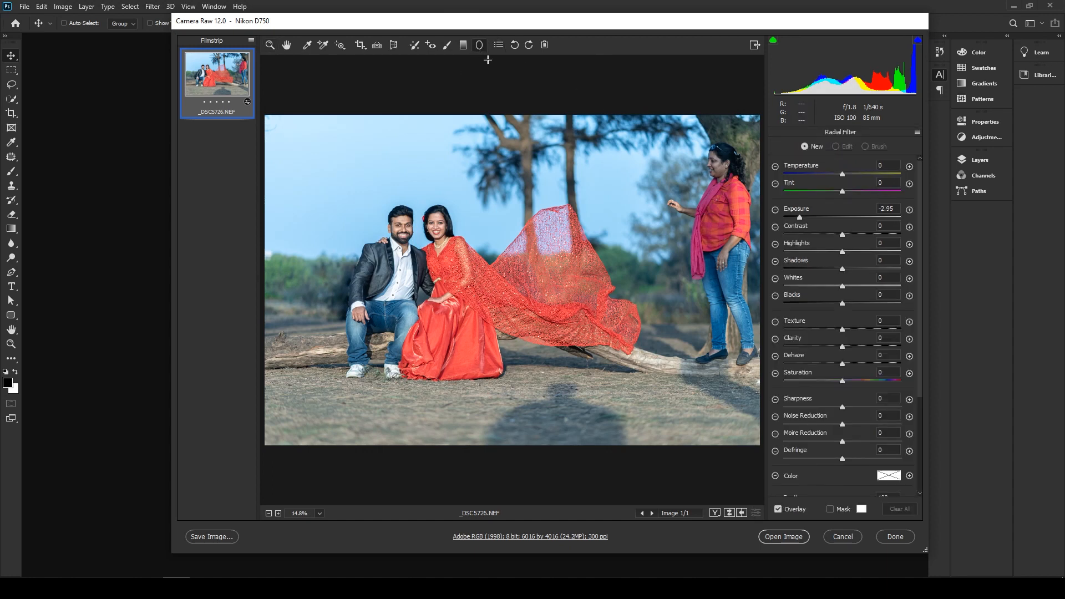
{"action": "left_click", "coordinate": [917, 133]}
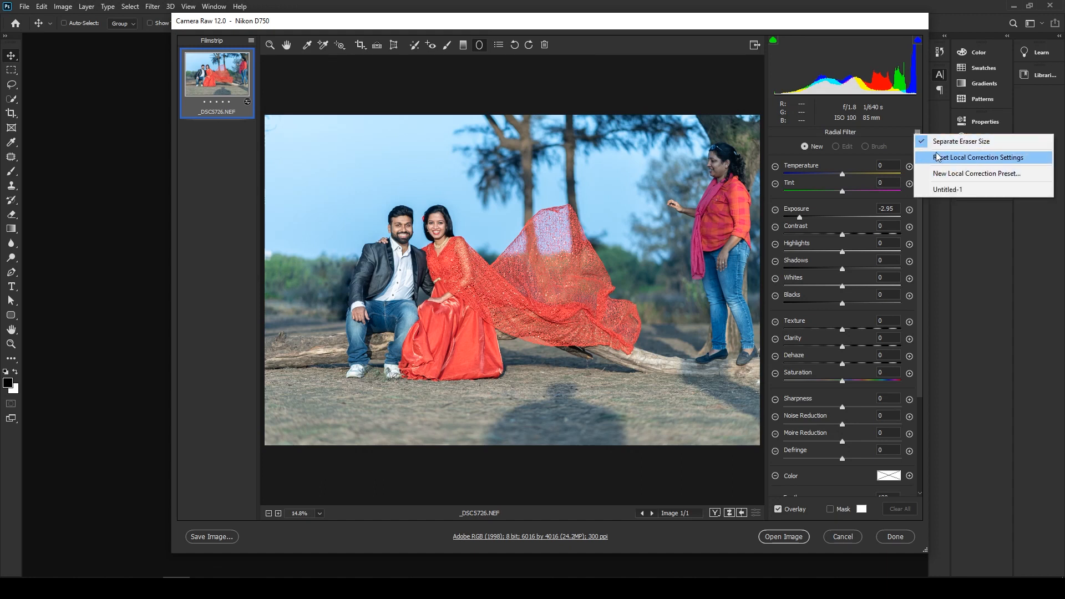
{"action": "left_click", "coordinate": [969, 158]}
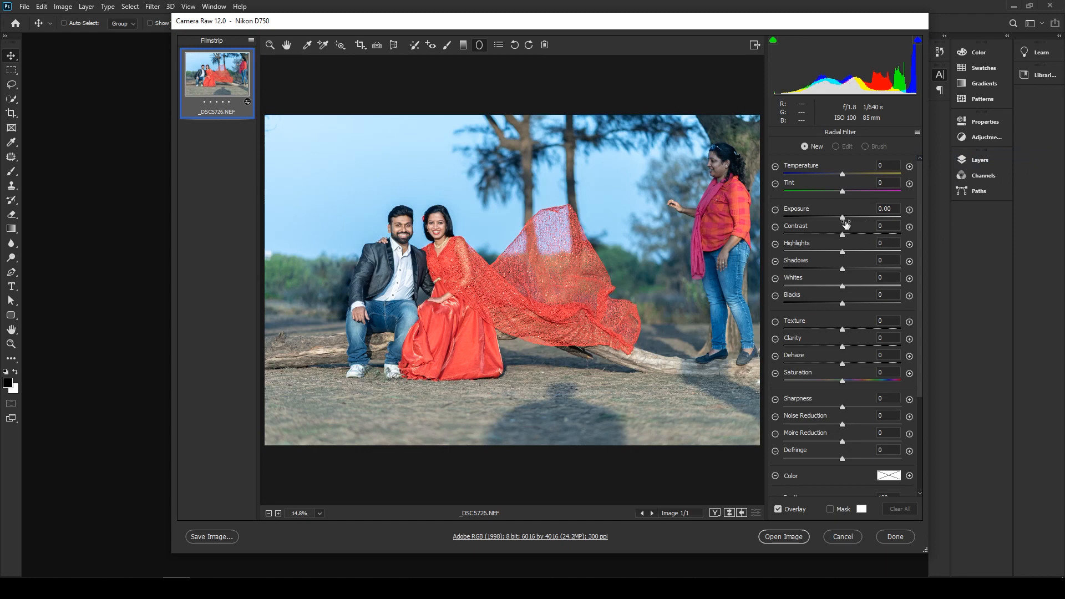
{"action": "left_click_drag", "start_coordinate": [842, 218], "coordinate": [803, 223]}
{"action": "mouse_move", "coordinate": [376, 195]}
{"action": "left_mouse_down"}
{"action": "mouse_move", "coordinate": [528, 313]}
{"action": "mouse_move", "coordinate": [625, 351]}
{"action": "mouse_move", "coordinate": [466, 258]}
{"action": "left_mouse_up"}
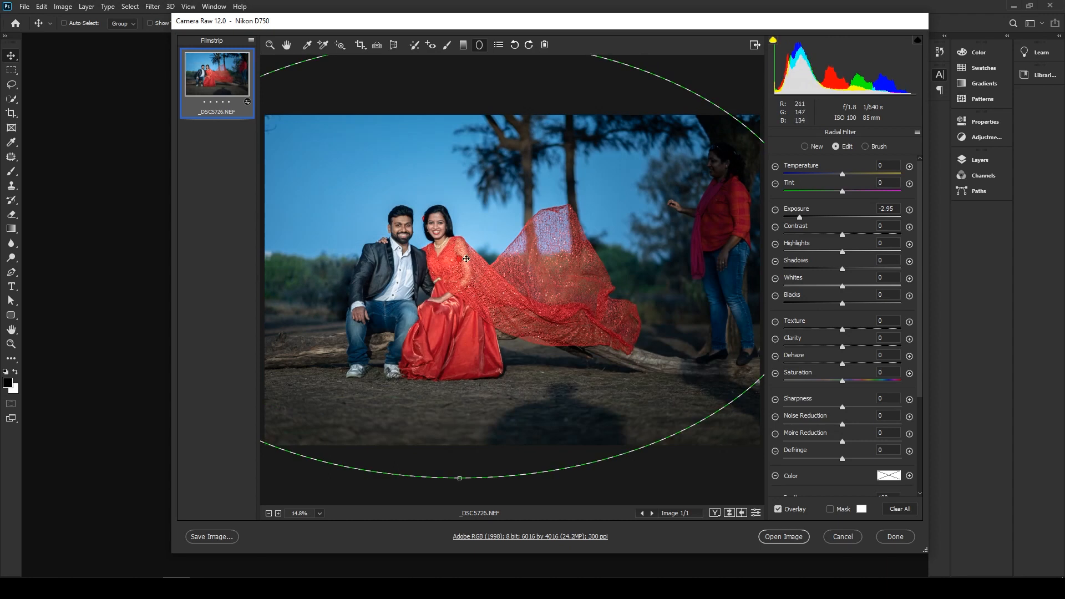
- Delete the radial filter and paint over the sky and ground with the Adjustment Brush at Exposure -2.95 and size 17
{"action": "key", "text": "Delete"}
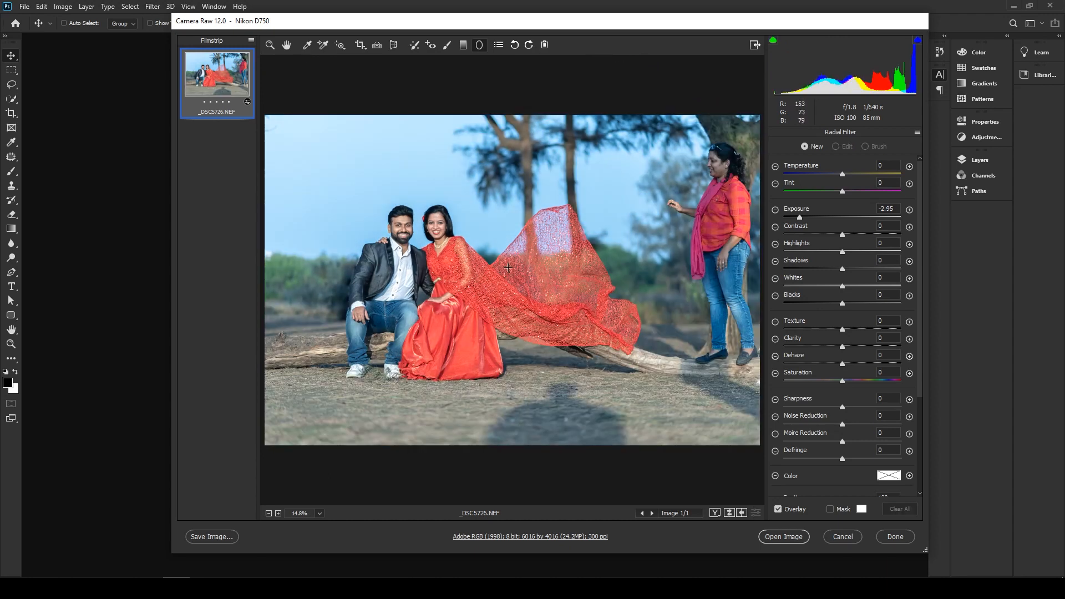
{"action": "left_click", "coordinate": [445, 47]}
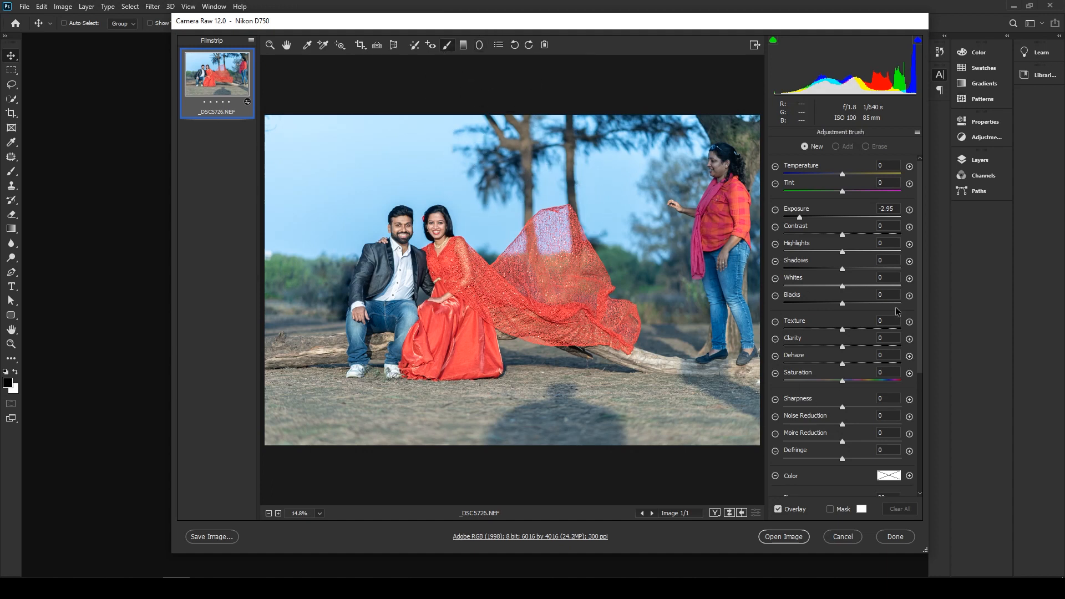
{"action": "scroll", "coordinate": [920, 335], "scroll_direction": "down", "scroll_amount": 5}
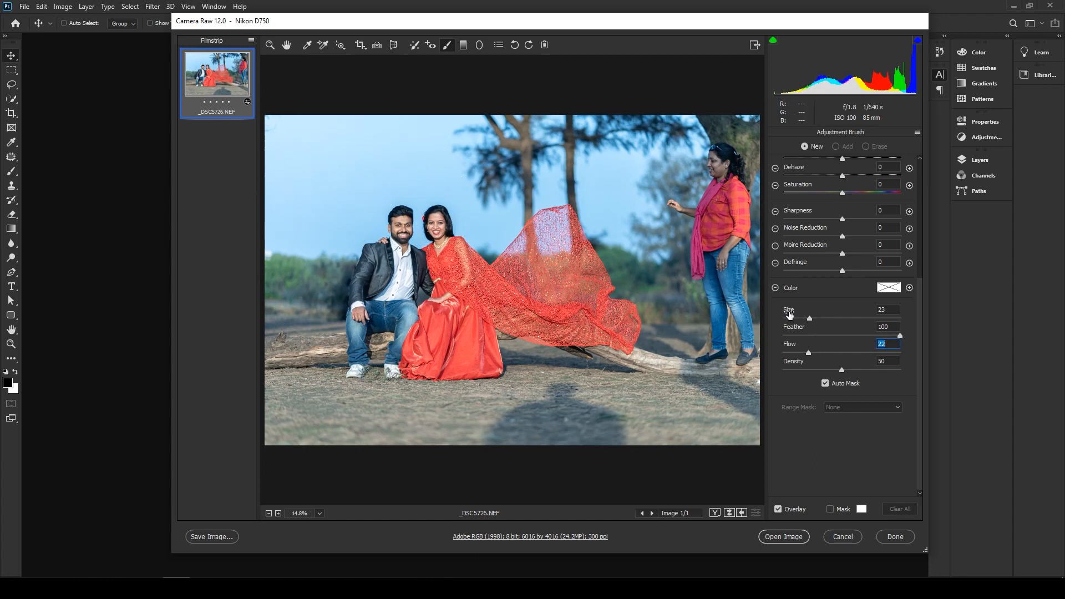
{"action": "left_click", "coordinate": [809, 318]}
{"action": "left_click_drag", "start_coordinate": [808, 319], "coordinate": [802, 320]}
{"action": "mouse_move", "coordinate": [344, 137]}
{"action": "left_mouse_down"}
{"action": "mouse_move", "coordinate": [295, 204]}
{"action": "mouse_move", "coordinate": [306, 149]}
{"action": "mouse_move", "coordinate": [267, 201]}
{"action": "mouse_move", "coordinate": [304, 140]}
{"action": "mouse_move", "coordinate": [384, 124]}
{"action": "mouse_move", "coordinate": [513, 137]}
{"action": "mouse_move", "coordinate": [326, 154]}
{"action": "mouse_move", "coordinate": [394, 170]}
{"action": "mouse_move", "coordinate": [377, 186]}
{"action": "mouse_move", "coordinate": [434, 166]}
{"action": "mouse_move", "coordinate": [473, 184]}
{"action": "mouse_move", "coordinate": [506, 228]}
{"action": "mouse_move", "coordinate": [507, 206]}
{"action": "mouse_move", "coordinate": [547, 180]}
{"action": "mouse_move", "coordinate": [626, 183]}
{"action": "mouse_move", "coordinate": [648, 235]}
{"action": "mouse_move", "coordinate": [636, 209]}
{"action": "mouse_move", "coordinate": [721, 128]}
{"action": "left_mouse_up"}
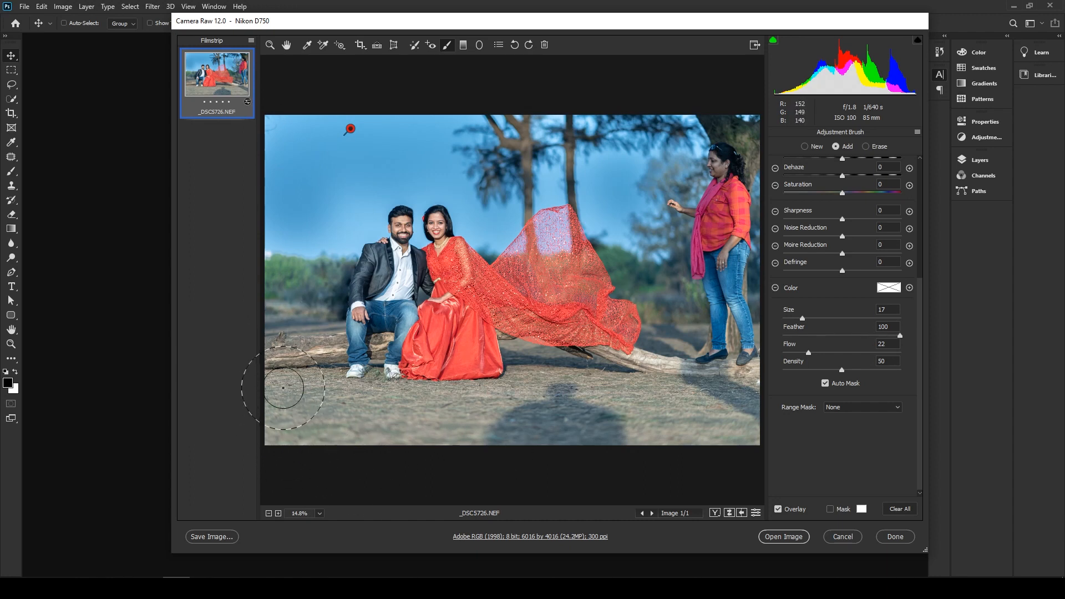
{"action": "mouse_move", "coordinate": [347, 398]}
{"action": "left_mouse_down"}
{"action": "mouse_move", "coordinate": [297, 405]}
{"action": "mouse_move", "coordinate": [293, 378]}
{"action": "mouse_move", "coordinate": [302, 422]}
{"action": "mouse_move", "coordinate": [418, 432]}
{"action": "mouse_move", "coordinate": [491, 422]}
{"action": "mouse_move", "coordinate": [431, 412]}
{"action": "mouse_move", "coordinate": [525, 396]}
{"action": "mouse_move", "coordinate": [539, 374]}
{"action": "mouse_move", "coordinate": [649, 407]}
{"action": "mouse_move", "coordinate": [773, 403]}
{"action": "mouse_move", "coordinate": [728, 426]}
{"action": "mouse_move", "coordinate": [756, 435]}
{"action": "mouse_move", "coordinate": [761, 396]}
{"action": "mouse_move", "coordinate": [759, 414]}
{"action": "mouse_move", "coordinate": [642, 453]}
{"action": "mouse_move", "coordinate": [659, 361]}
{"action": "mouse_move", "coordinate": [683, 359]}
{"action": "mouse_move", "coordinate": [625, 381]}
{"action": "mouse_move", "coordinate": [682, 349]}
{"action": "mouse_move", "coordinate": [658, 353]}
{"action": "mouse_move", "coordinate": [658, 379]}
{"action": "mouse_move", "coordinate": [721, 357]}
{"action": "mouse_move", "coordinate": [768, 368]}
{"action": "left_mouse_up"}
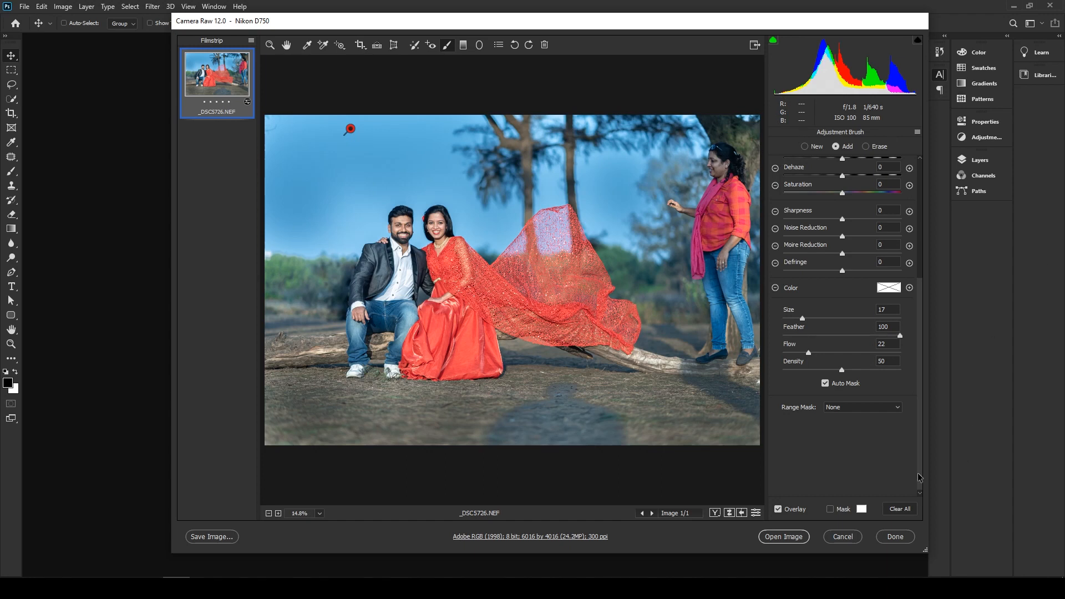
{"action": "scroll", "coordinate": [859, 361], "scroll_direction": "up", "scroll_amount": 2}
{"action": "scroll", "coordinate": [859, 361], "scroll_direction": "up", "scroll_amount": 3}
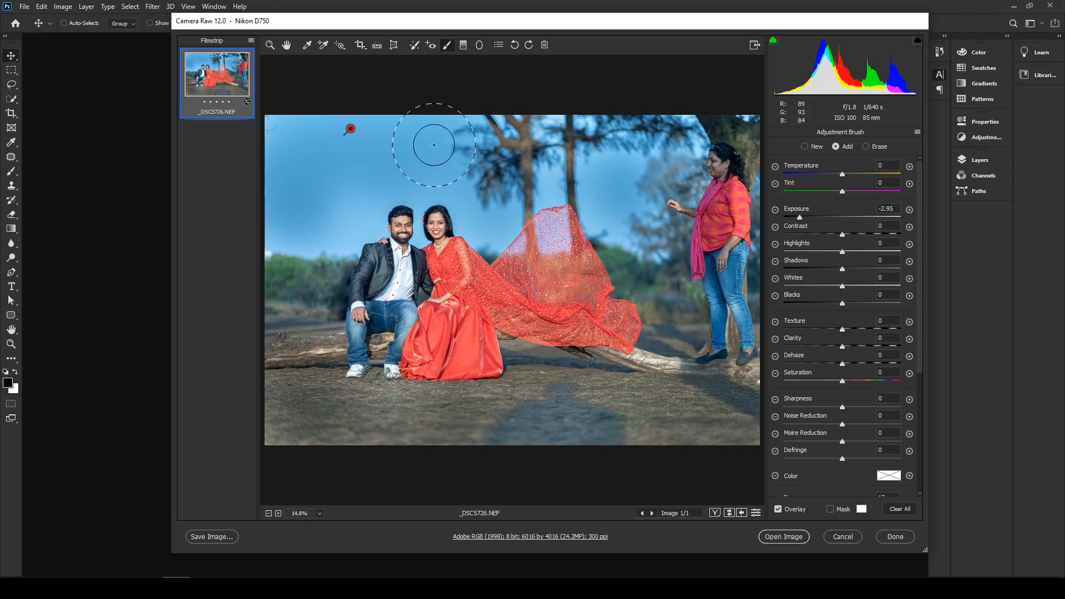
- Draw a radial filter ellipse with Exposure -2.95, centre it on the couple and stretch it beyond the photo's edges
{"action": "left_click", "coordinate": [481, 47]}
{"action": "left_click_drag", "start_coordinate": [392, 251], "coordinate": [617, 409]}
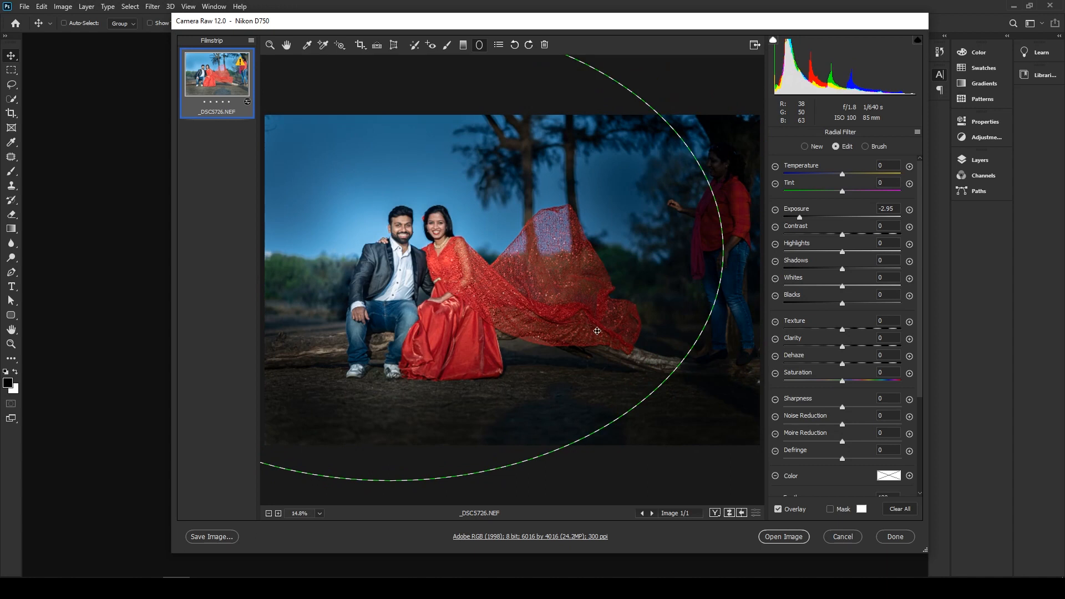
{"action": "left_click_drag", "start_coordinate": [415, 297], "coordinate": [506, 320]}
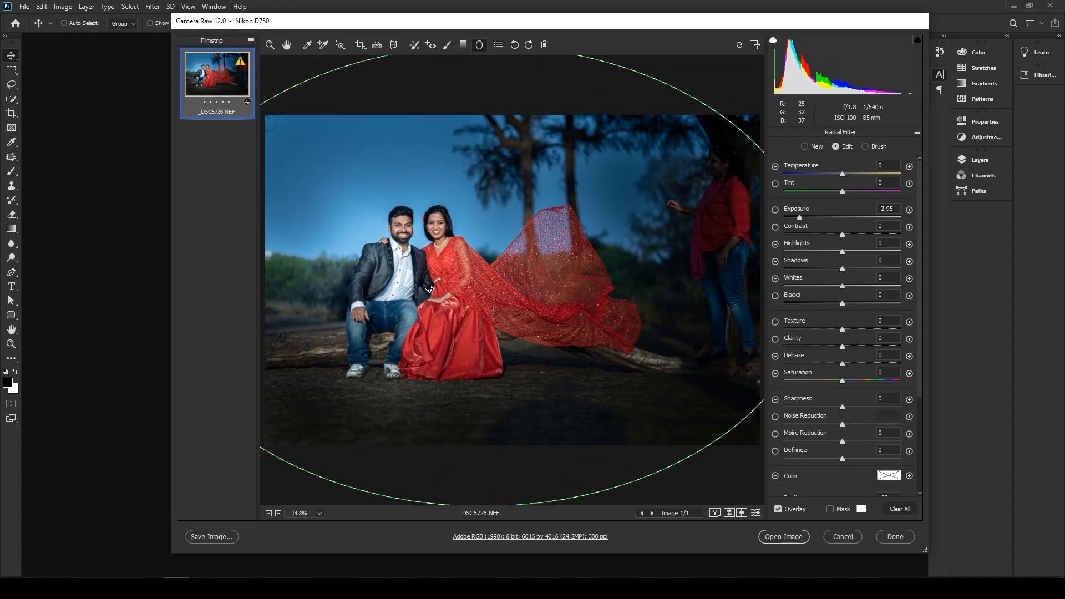
{"action": "double_click", "coordinate": [491, 277]}
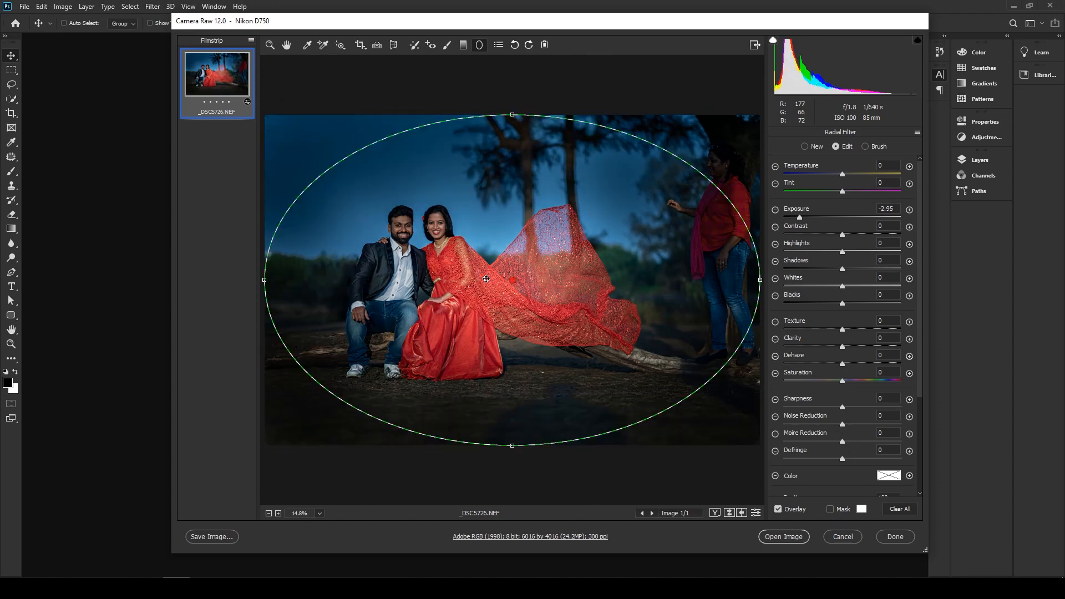
{"action": "left_click_drag", "start_coordinate": [607, 295], "coordinate": [482, 294]}
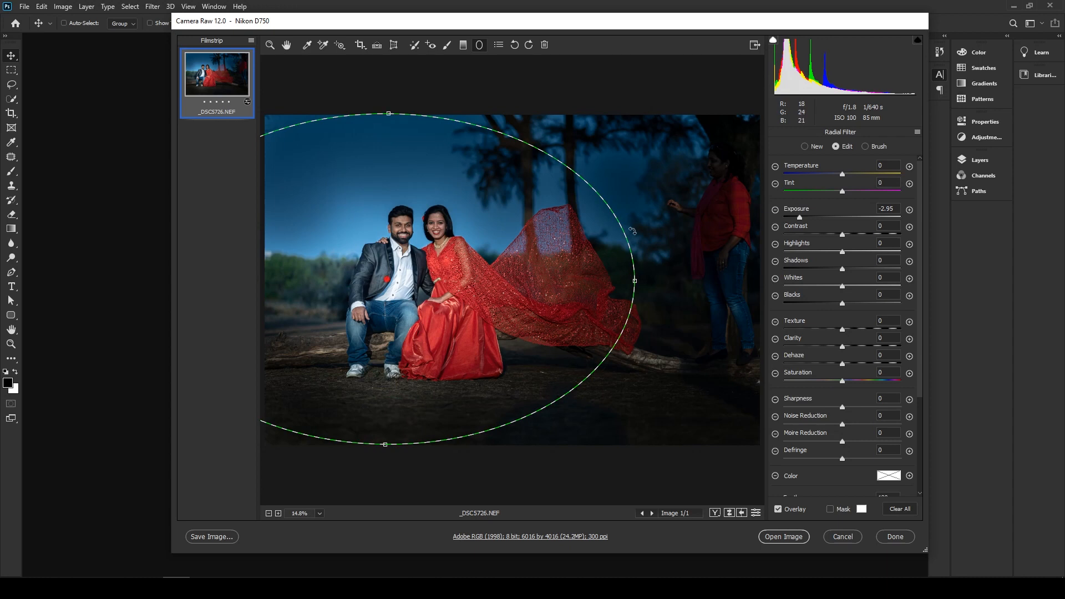
{"action": "left_click_drag", "start_coordinate": [634, 281], "coordinate": [802, 274]}
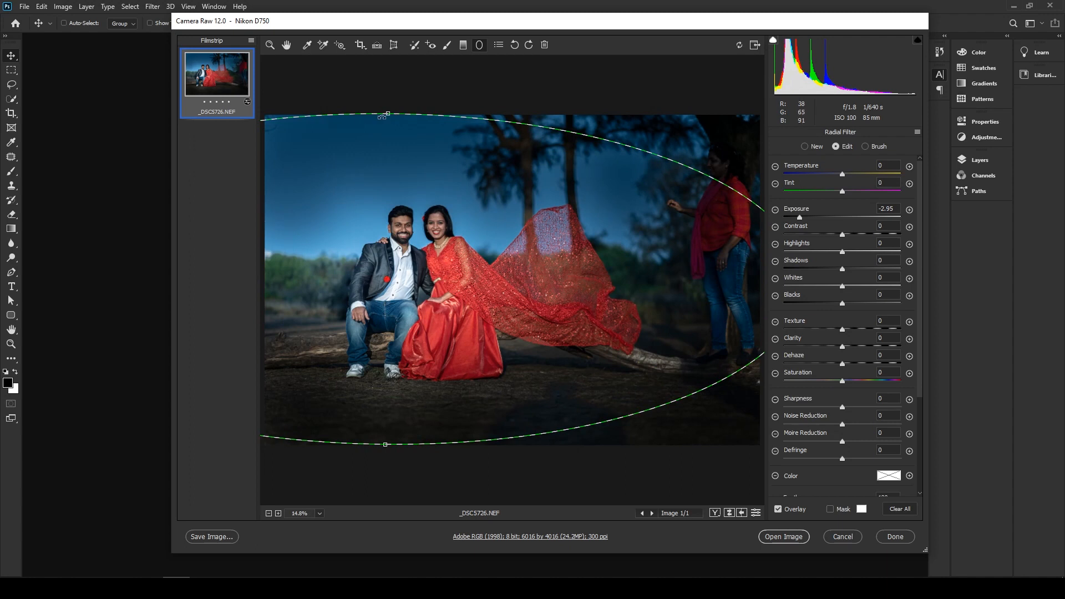
{"action": "left_click_drag", "start_coordinate": [390, 114], "coordinate": [399, 74]}
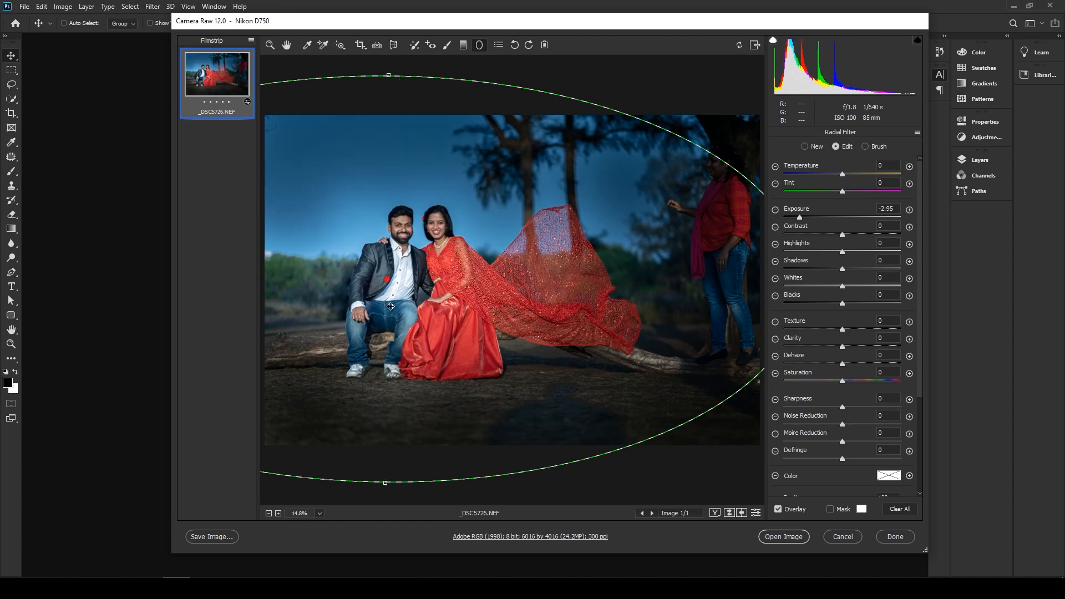
{"action": "left_click_drag", "start_coordinate": [417, 300], "coordinate": [450, 304]}
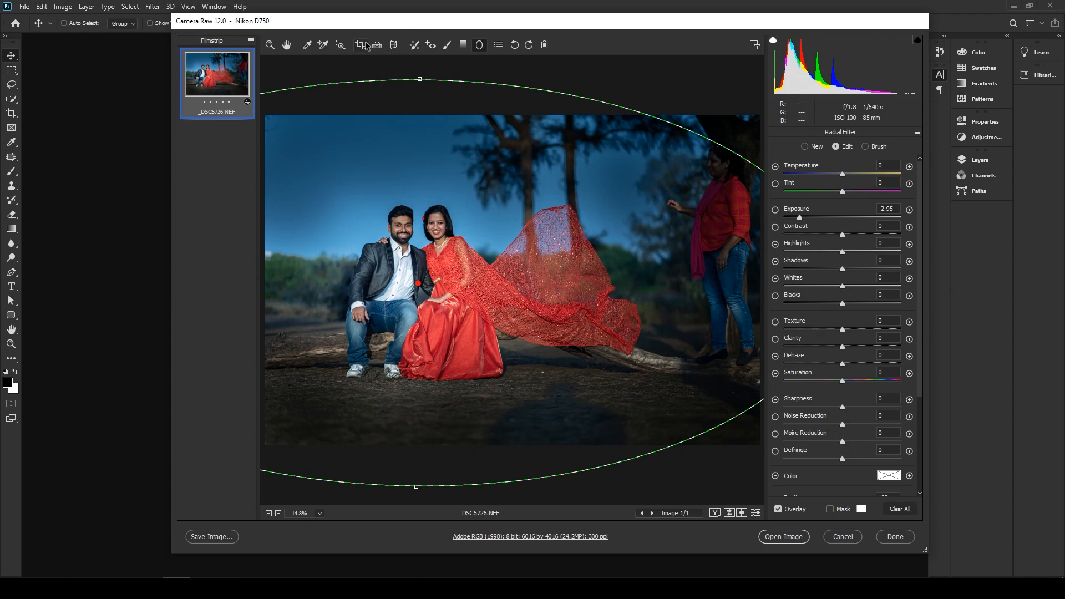
- Add a second large radial filter ellipse around the couple with Exposure -2.95, Dehaze -45 and Saturation +30
{"action": "left_click", "coordinate": [811, 147]}
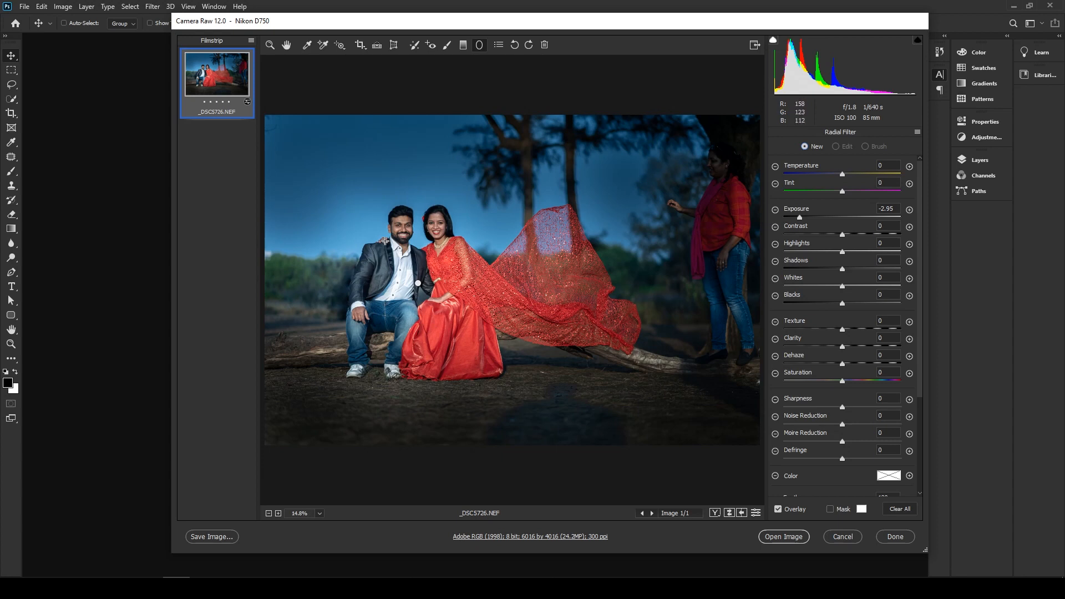
{"action": "left_click_drag", "start_coordinate": [385, 240], "coordinate": [561, 389]}
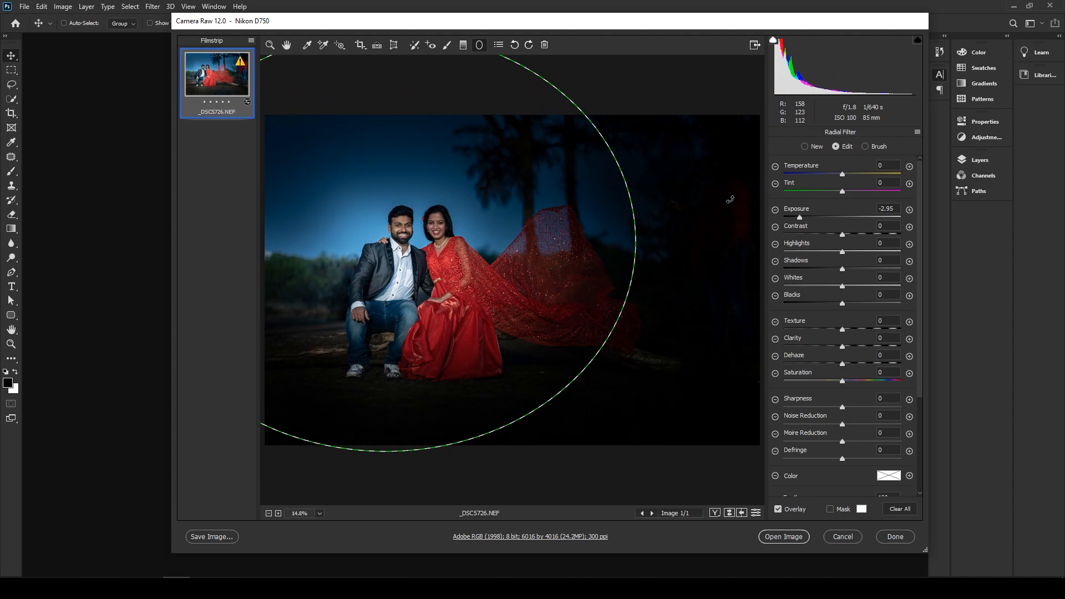
{"action": "left_click_drag", "start_coordinate": [560, 285], "coordinate": [607, 318]}
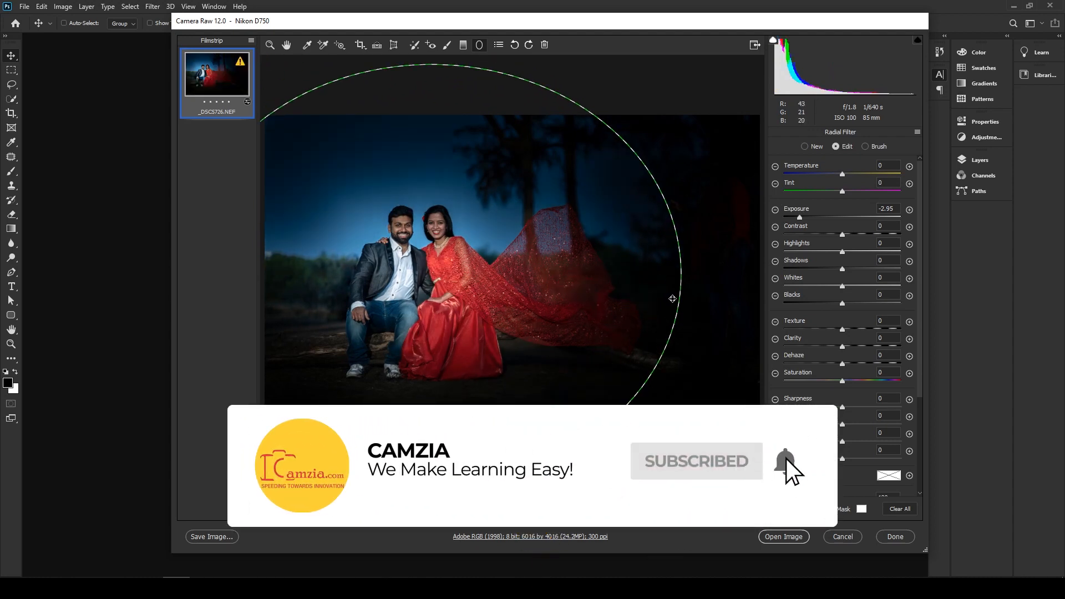
{"action": "left_click_drag", "start_coordinate": [682, 274], "coordinate": [802, 266]}
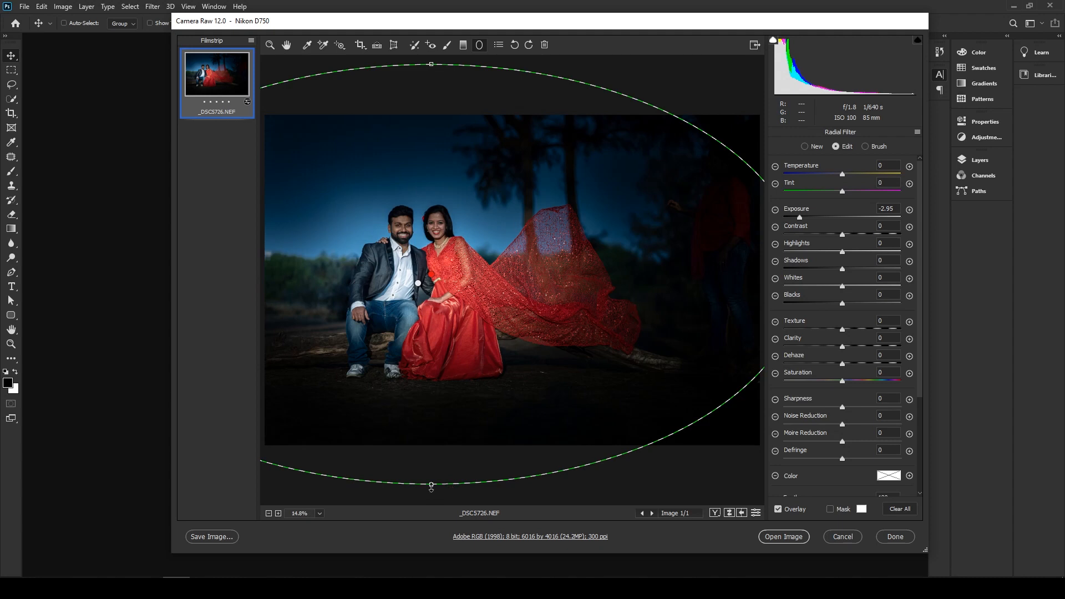
{"action": "mouse_move", "coordinate": [431, 487]}
{"action": "left_mouse_down"}
{"action": "mouse_move", "coordinate": [429, 470]}
{"action": "mouse_move", "coordinate": [430, 493]}
{"action": "left_mouse_up"}
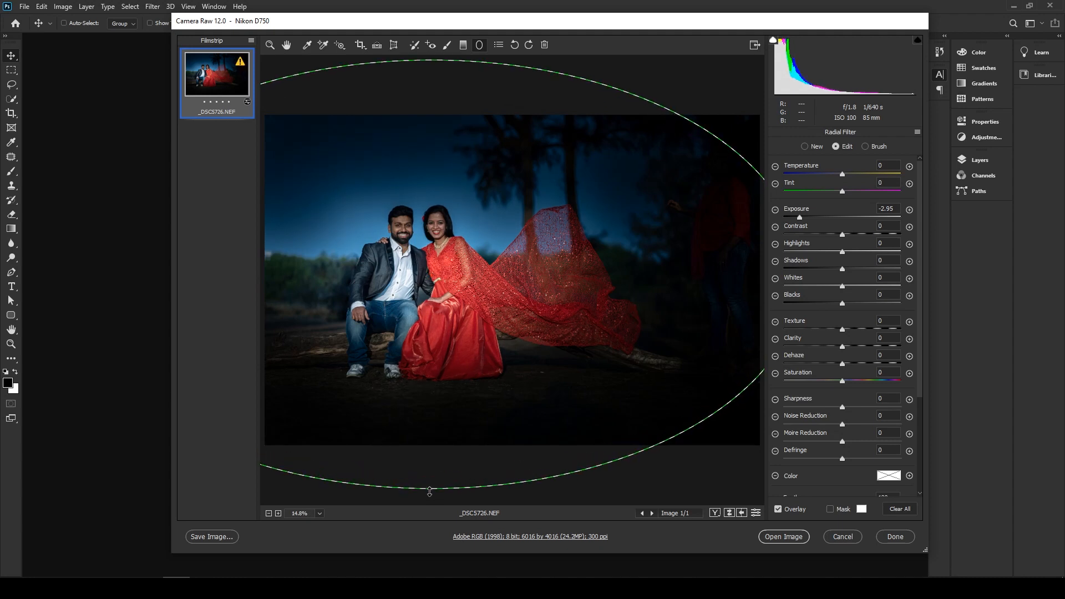
{"action": "left_click_drag", "start_coordinate": [490, 328], "coordinate": [505, 347]}
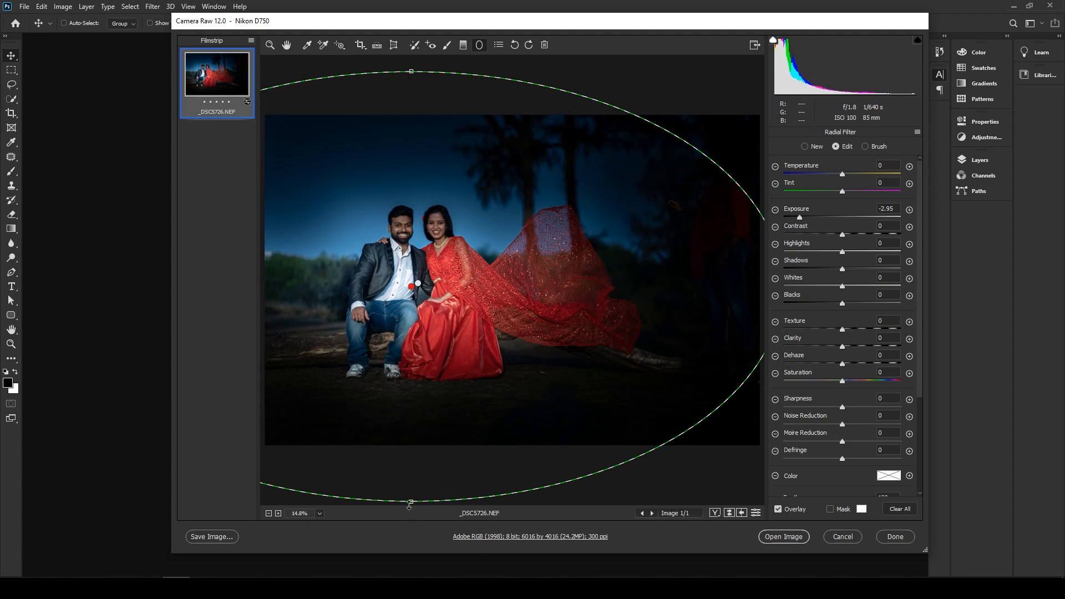
{"action": "mouse_move", "coordinate": [409, 498]}
{"action": "left_mouse_down"}
{"action": "mouse_move", "coordinate": [414, 475]}
{"action": "mouse_move", "coordinate": [416, 488]}
{"action": "left_mouse_up"}
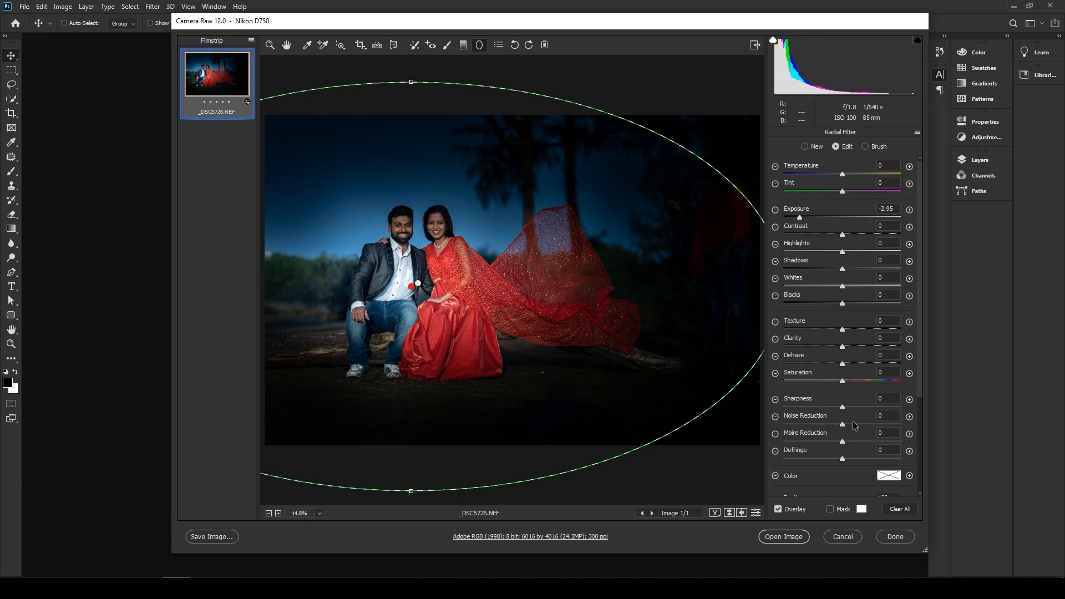
{"action": "left_click_drag", "start_coordinate": [842, 363], "coordinate": [812, 370]}
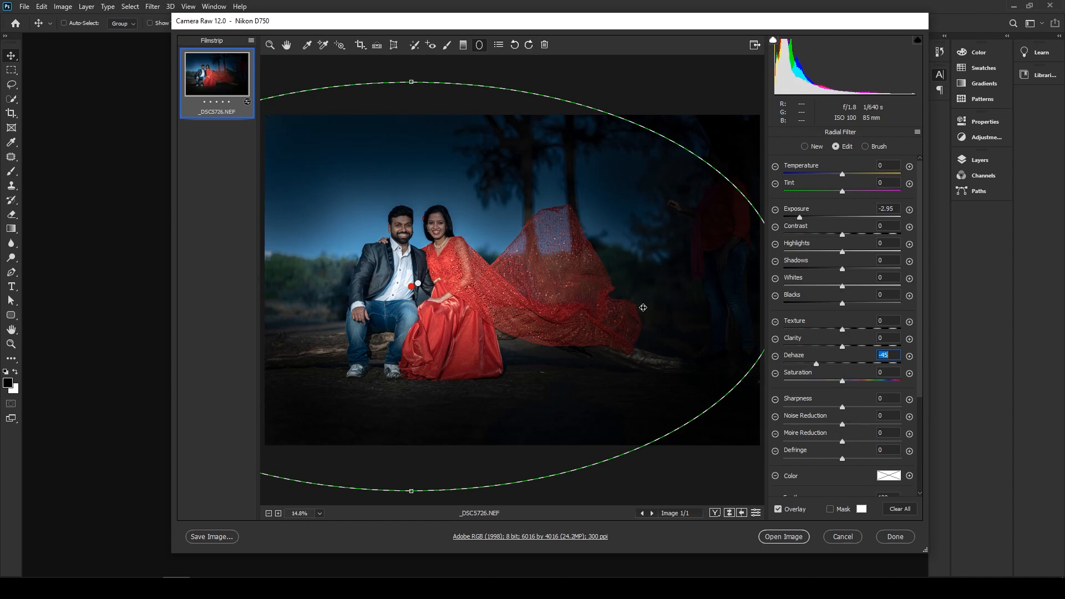
{"action": "left_click_drag", "start_coordinate": [843, 382], "coordinate": [853, 381]}
- Crop the photo to about 5416 by 3659 pixels, trimming its right and bottom edges
{"action": "left_click", "coordinate": [360, 45]}
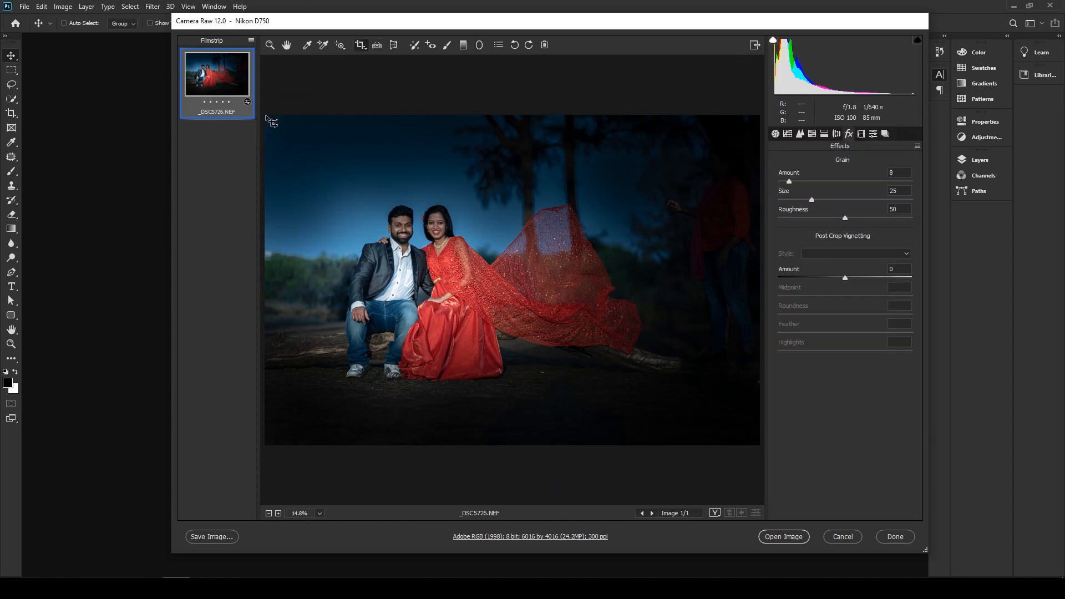
{"action": "left_click_drag", "start_coordinate": [266, 116], "coordinate": [710, 417]}
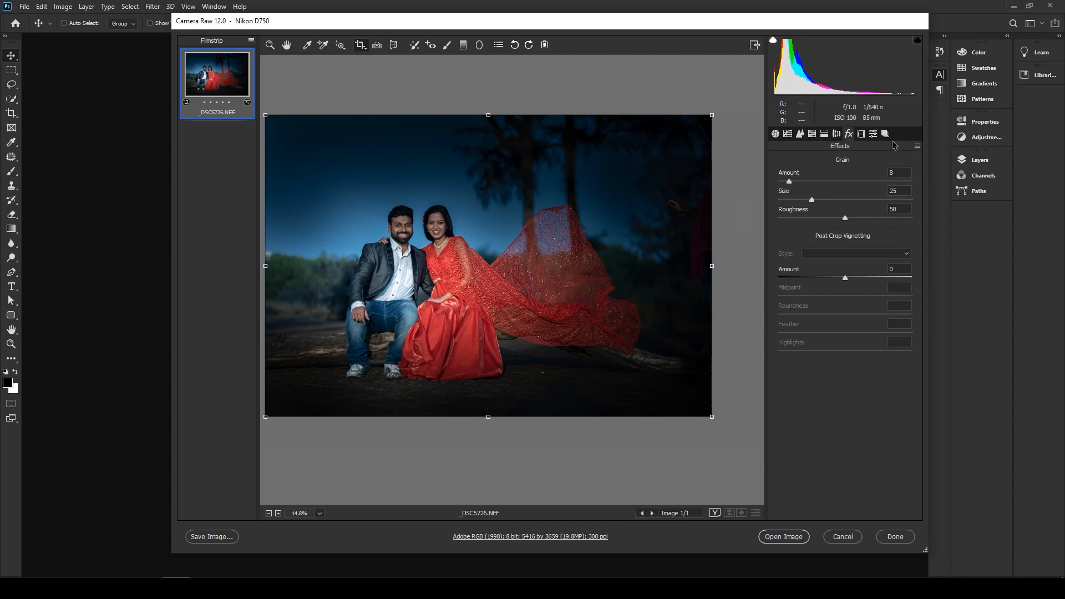
- Try the Cool Light, Soft Mist and Warm Contrast presets, and apply the Turquoise & Red creative preset to the photo
{"action": "left_click", "coordinate": [874, 134]}
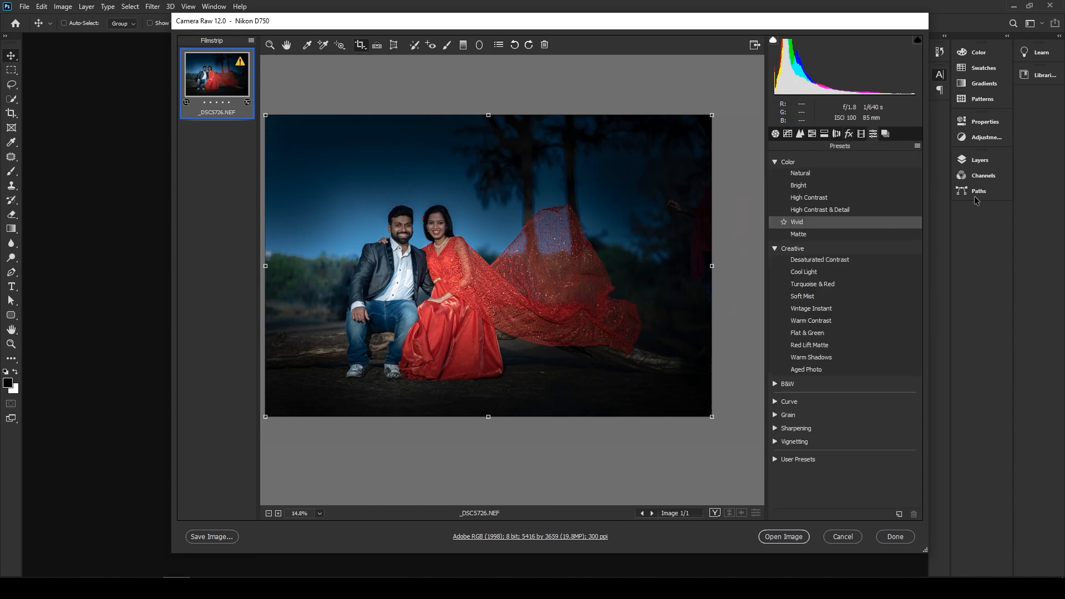
{"action": "left_click", "coordinate": [864, 278]}
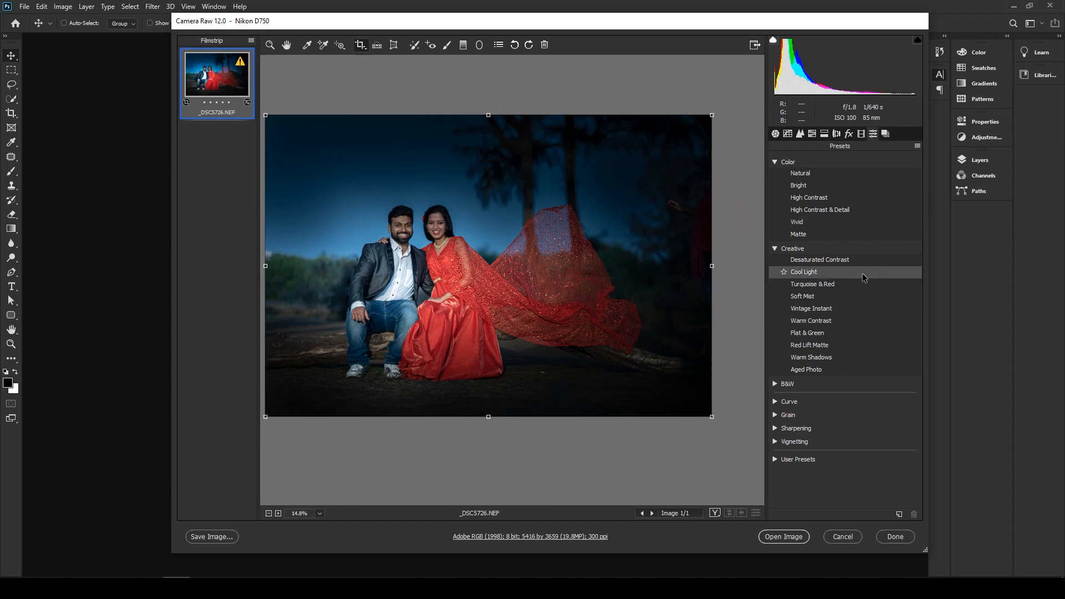
{"action": "left_click", "coordinate": [828, 297]}
{"action": "left_click", "coordinate": [821, 321]}
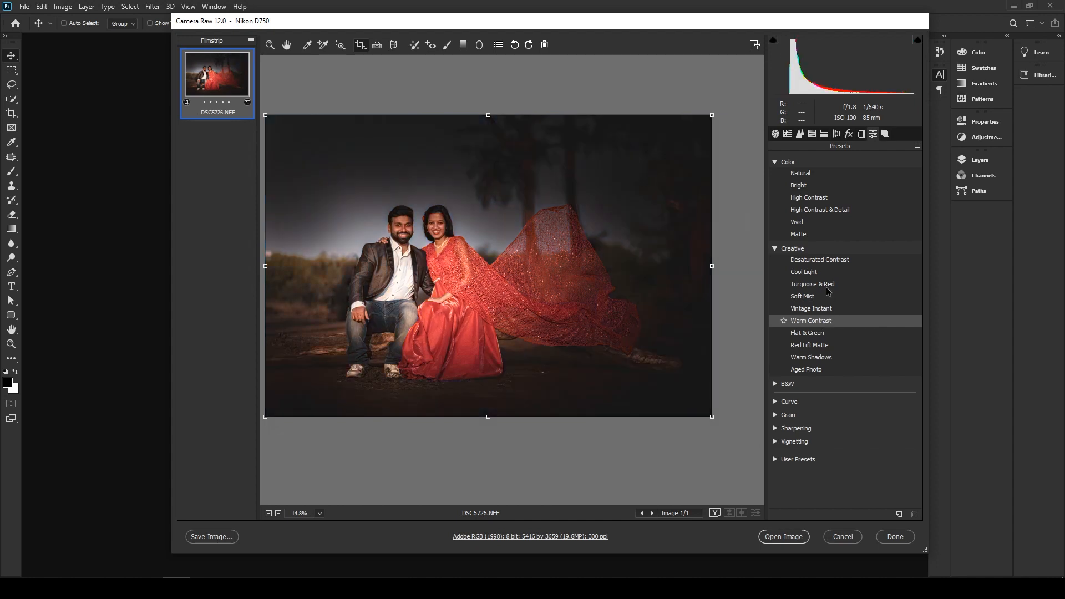
{"action": "left_click", "coordinate": [827, 285]}
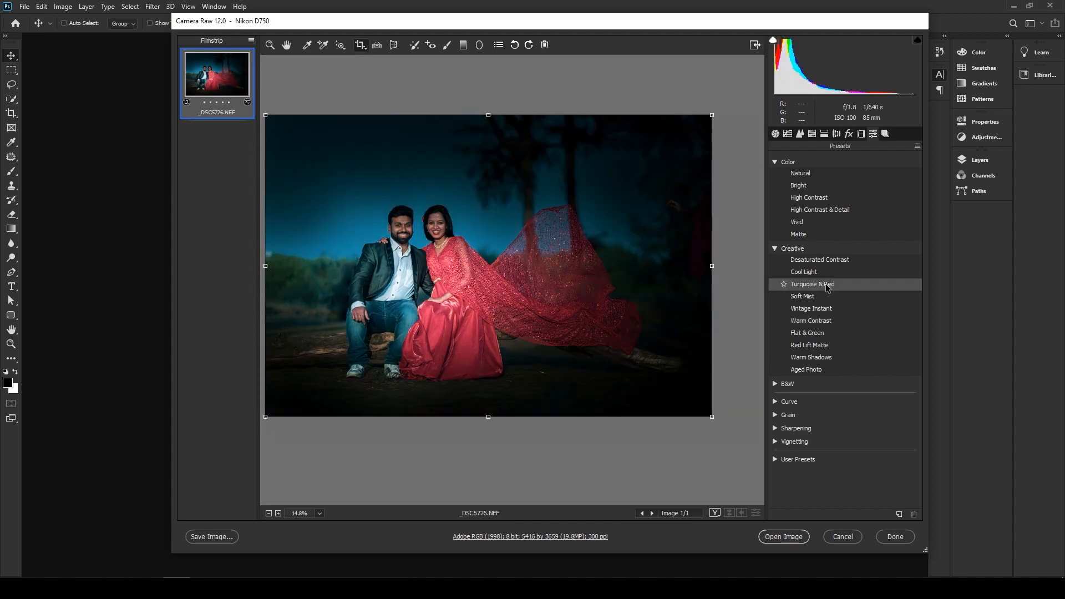
{"action": "left_click", "coordinate": [826, 285]}
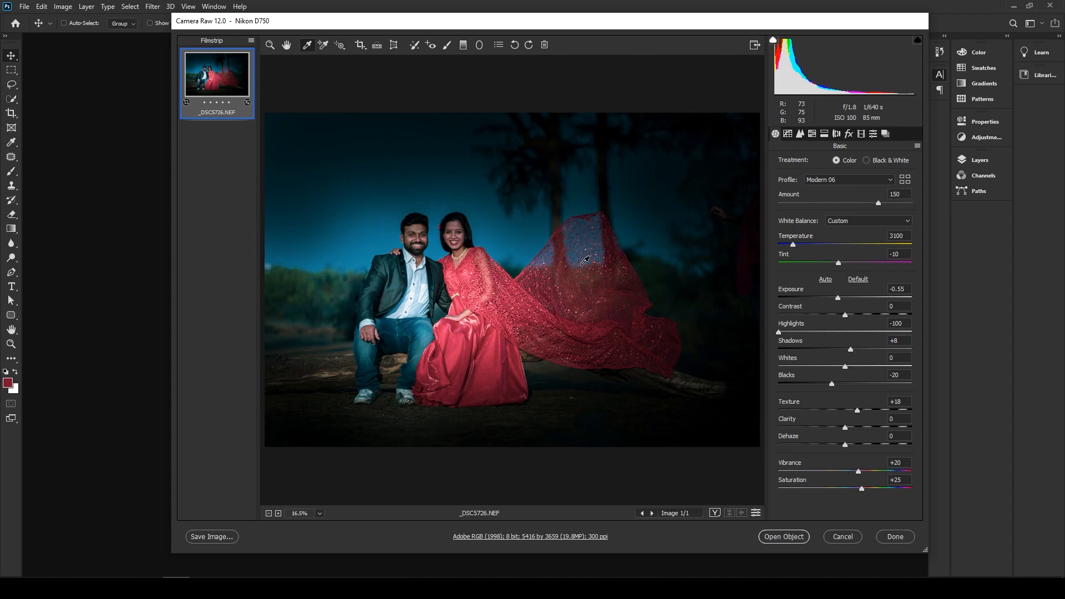
- Review the Radial Filter's settings and its Inside and Outside effect options, along with the Spot Removal and Adjustment Brush edits
{"action": "left_click", "coordinate": [479, 44]}
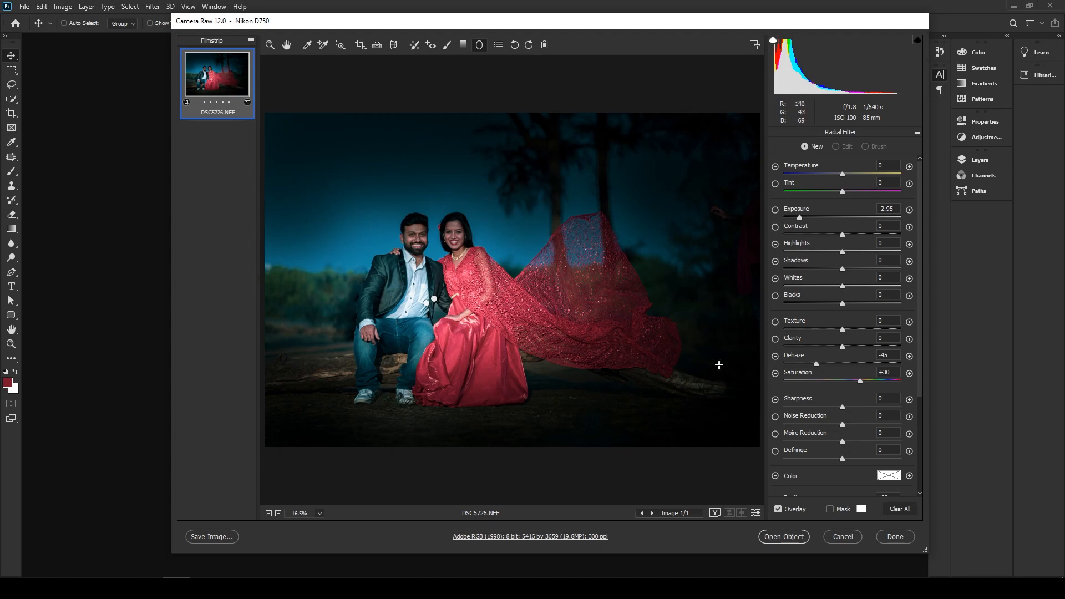
{"action": "left_click_drag", "start_coordinate": [921, 334], "coordinate": [919, 426]}
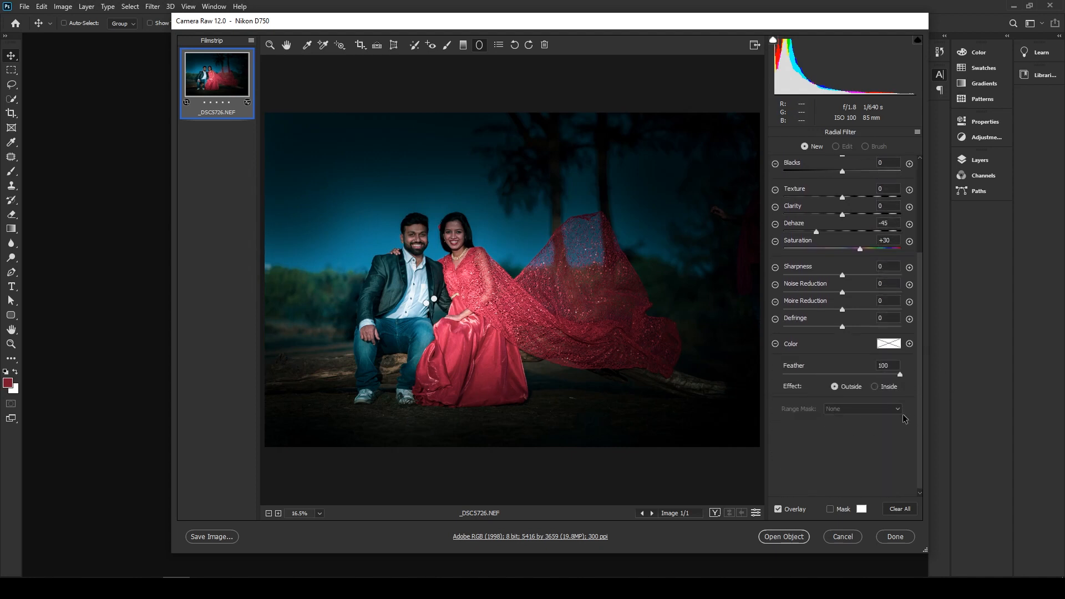
{"action": "left_click", "coordinate": [874, 387]}
{"action": "left_click", "coordinate": [847, 391]}
{"action": "left_click", "coordinate": [309, 44]}
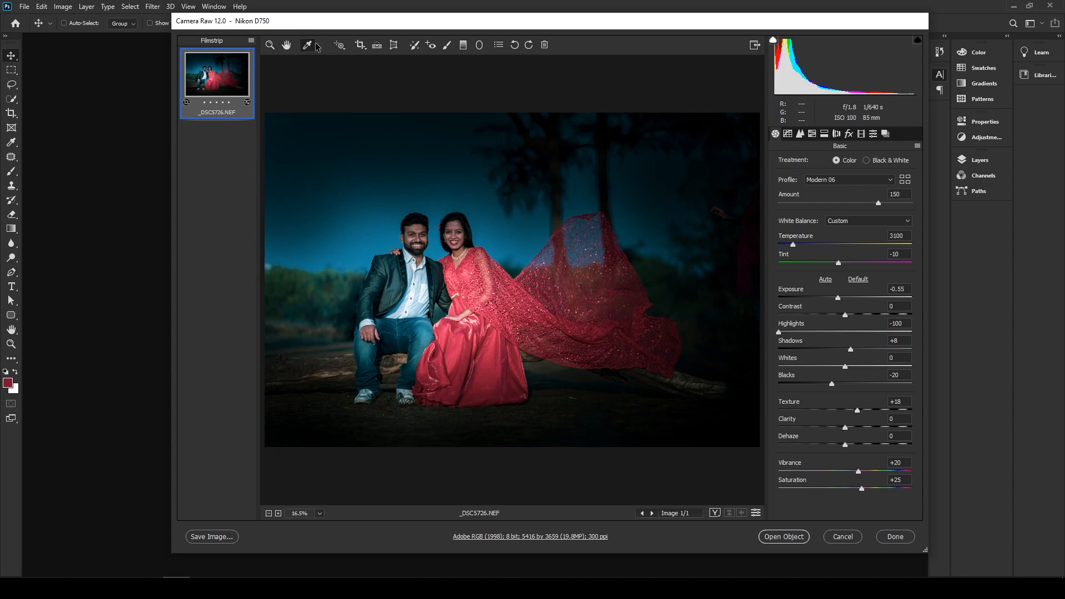
{"action": "left_click", "coordinate": [415, 45]}
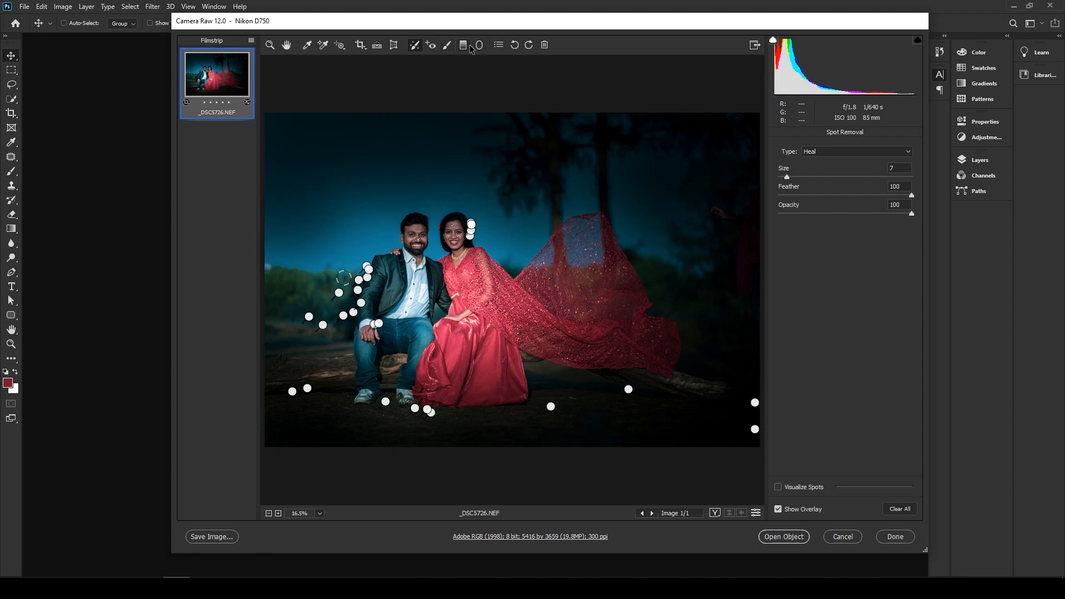
{"action": "left_click", "coordinate": [448, 46]}
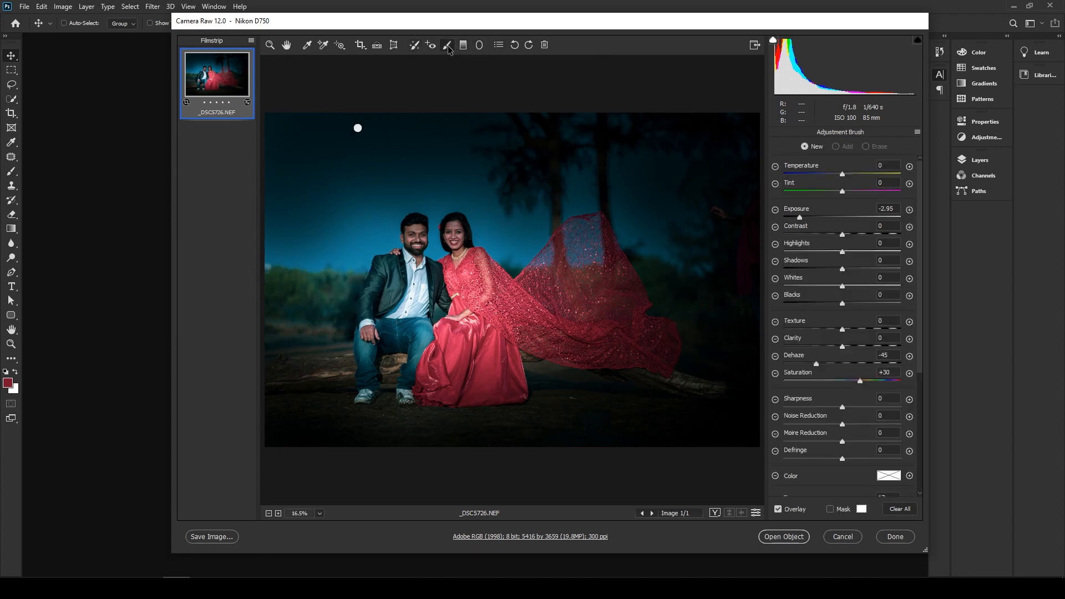
{"action": "left_click", "coordinate": [481, 47]}
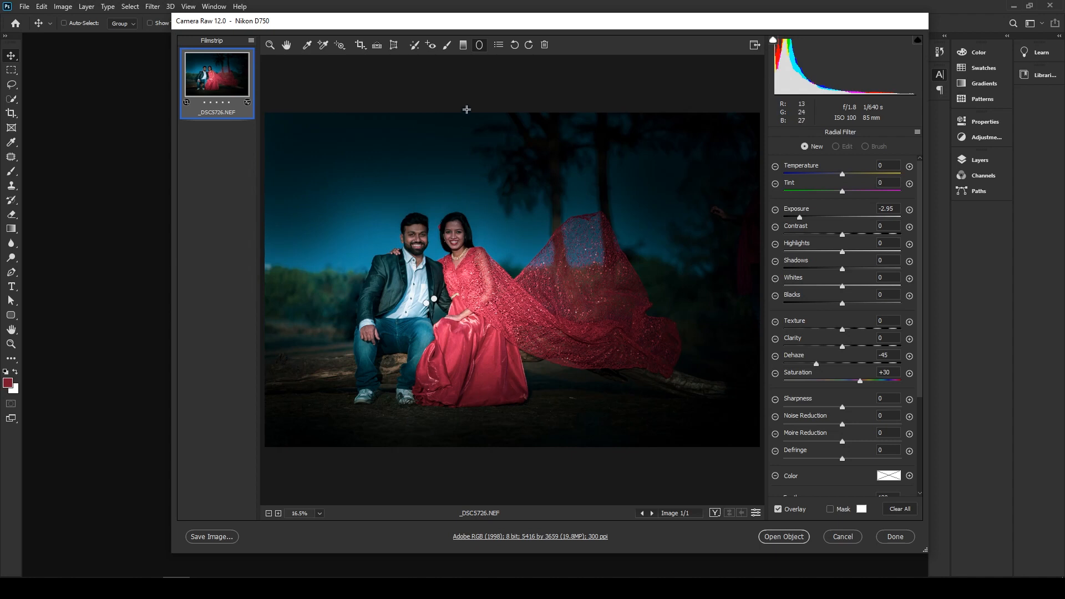
{"action": "left_click", "coordinate": [447, 45]}
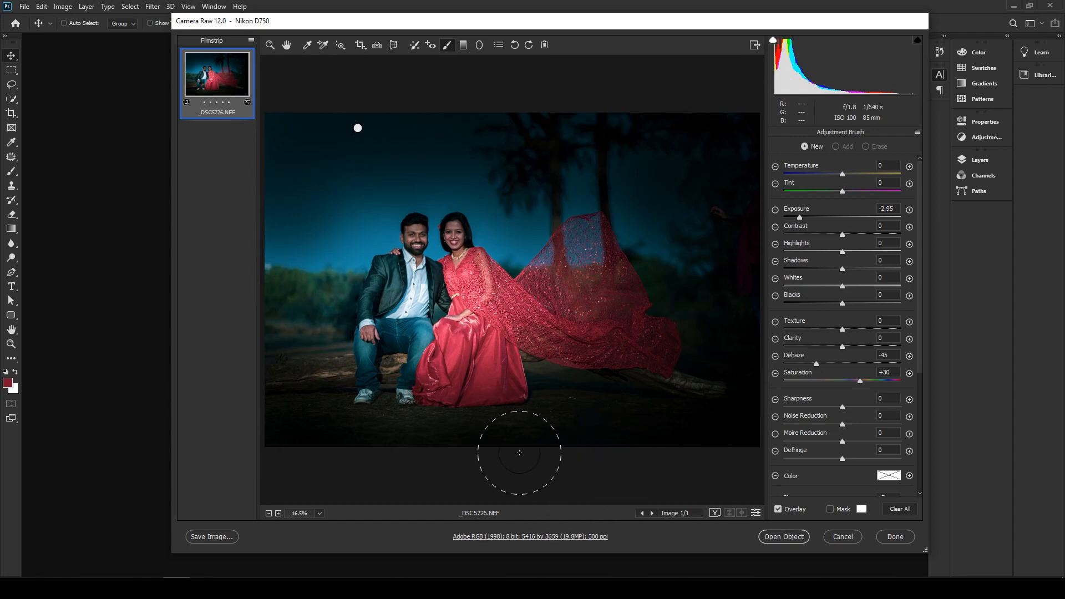
- Review the Spot Removal edits and the Basic adjustments, and compare the edited photo with its default settings
{"action": "left_click", "coordinate": [416, 45]}
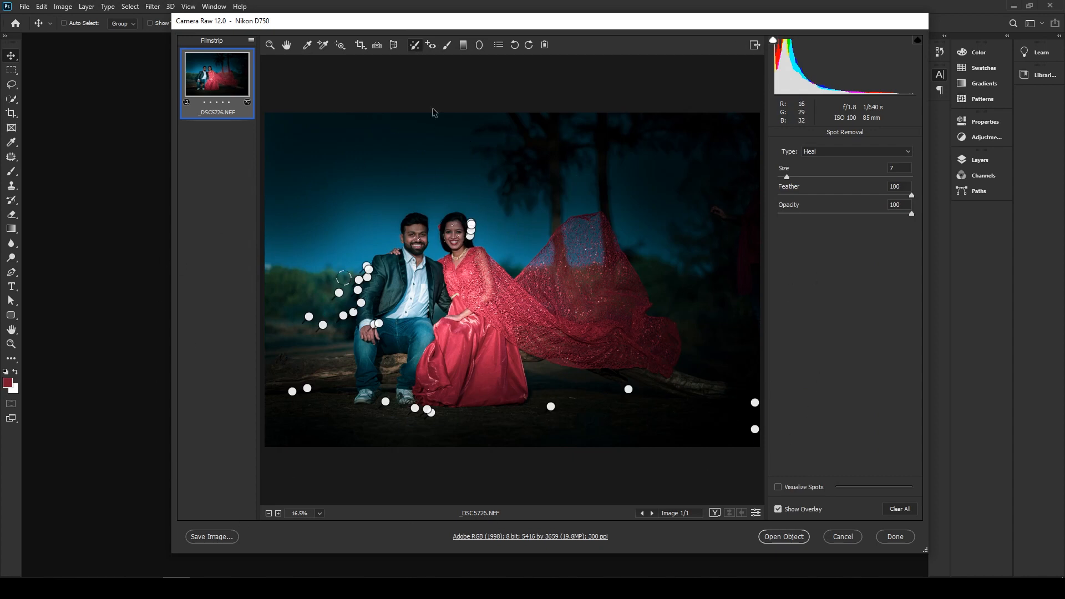
{"action": "left_click", "coordinate": [306, 45]}
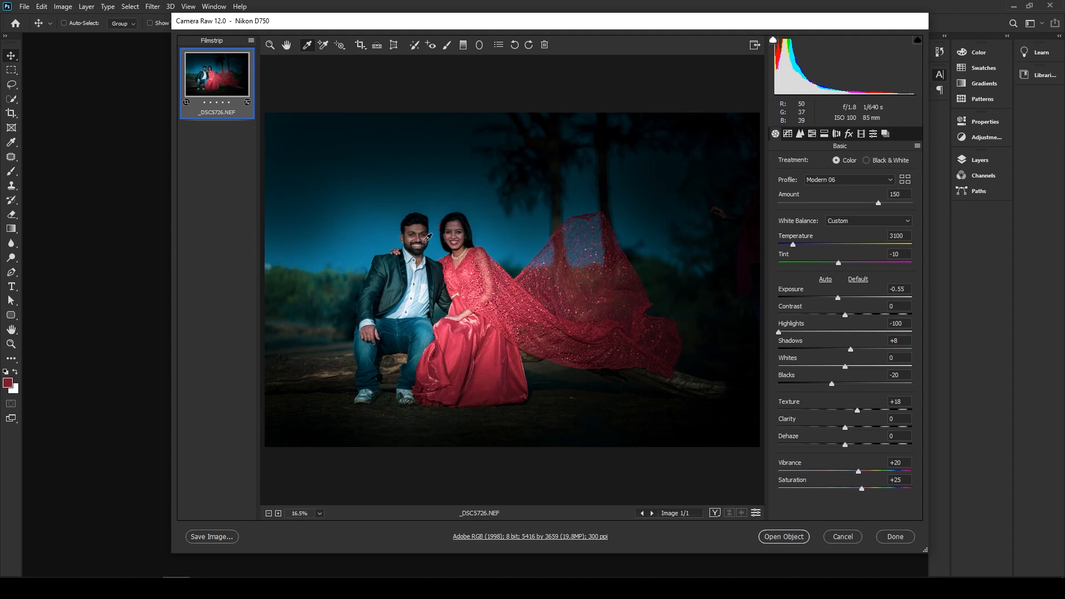
{"action": "key", "text": "z"}
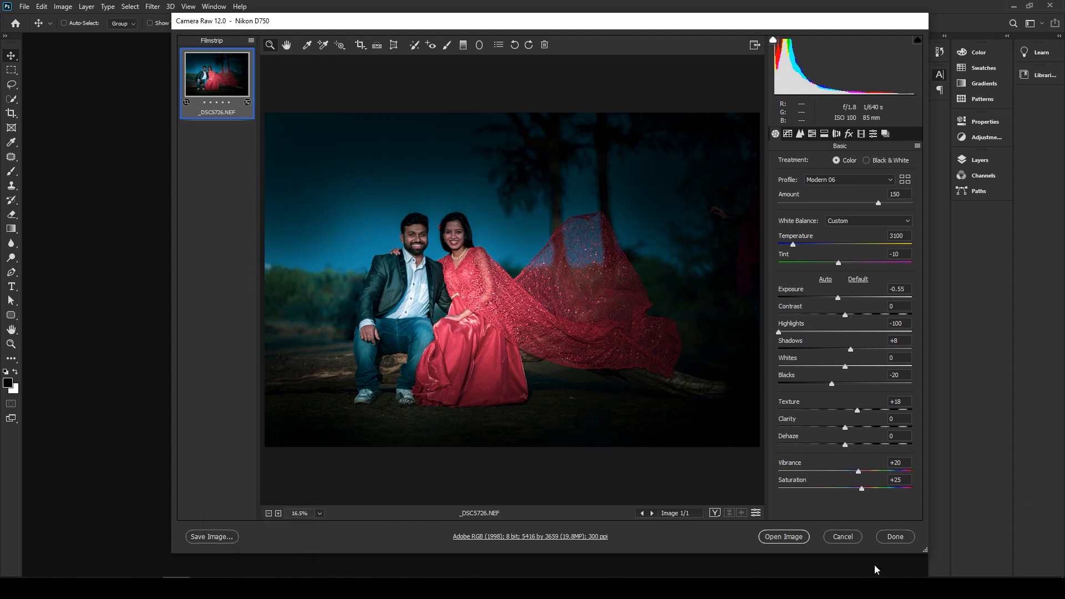
{"action": "left_click", "coordinate": [755, 513]}
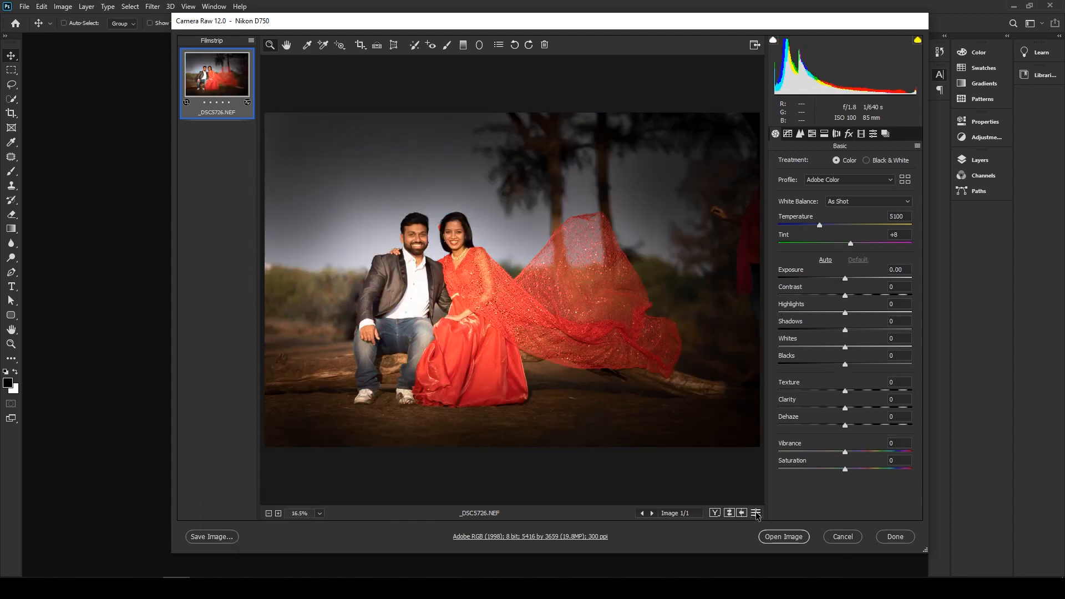
{"action": "left_click", "coordinate": [755, 513]}
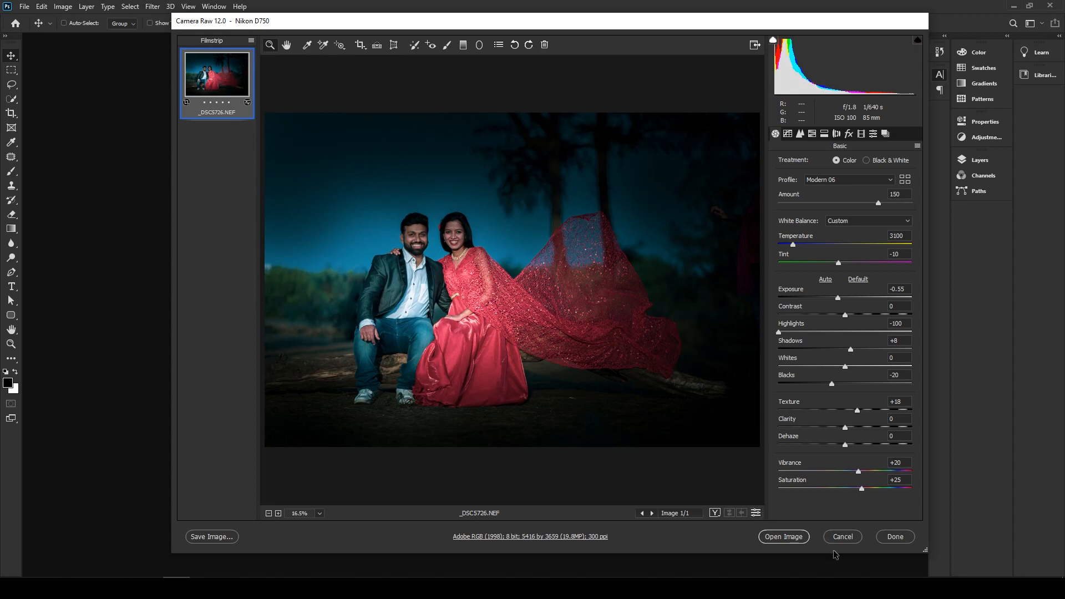
- Enable opening in Photoshop as Smart Objects in the workflow options, and open the edited photo as an object
{"action": "left_click", "coordinate": [538, 536]}
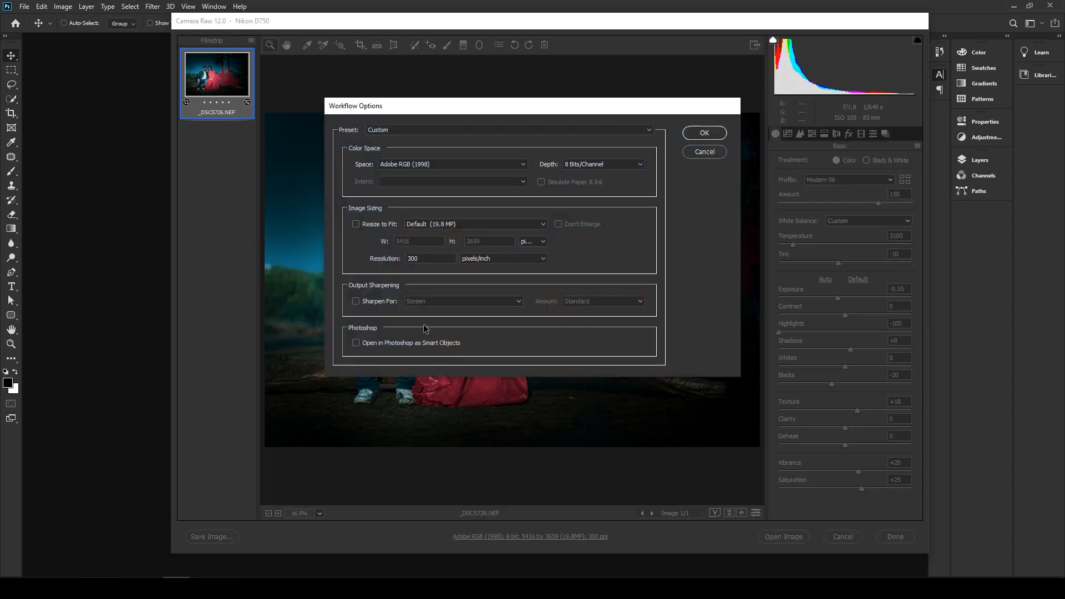
{"action": "left_click", "coordinate": [371, 346]}
{"action": "left_click", "coordinate": [705, 133]}
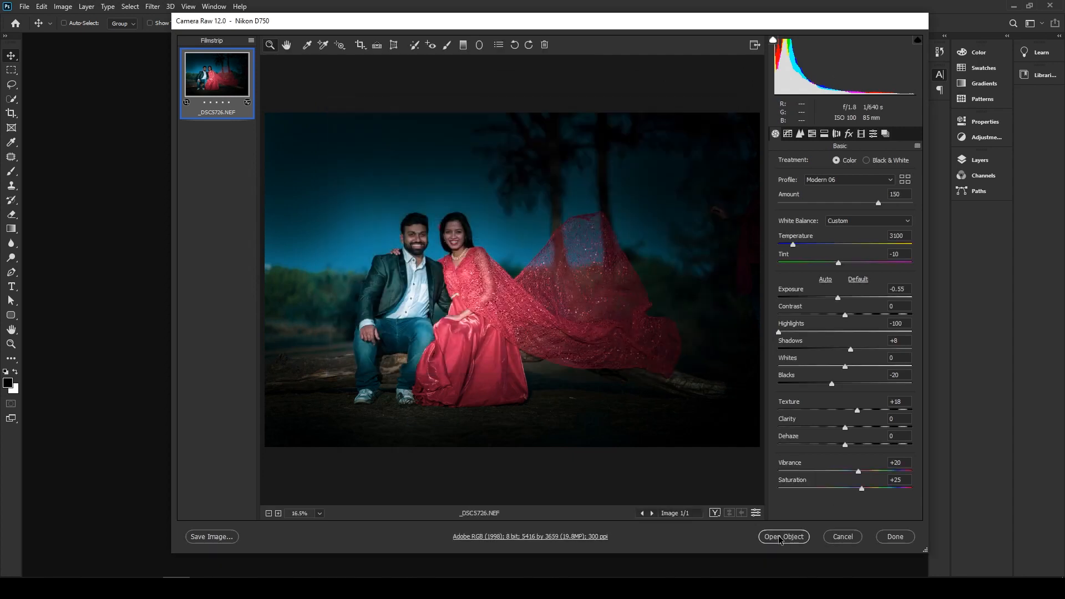
{"action": "left_click", "coordinate": [784, 537]}
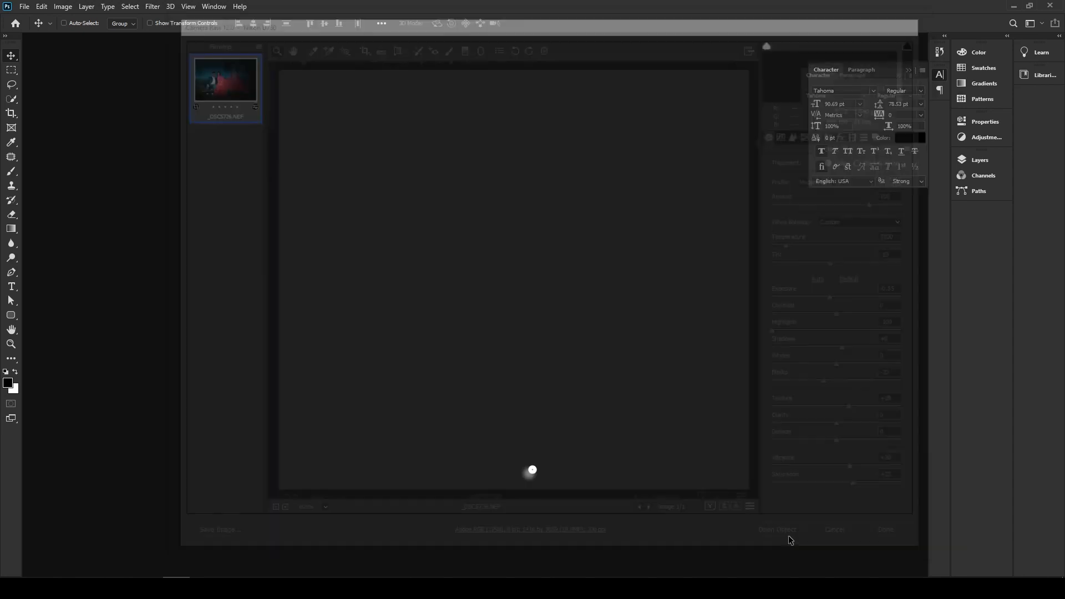